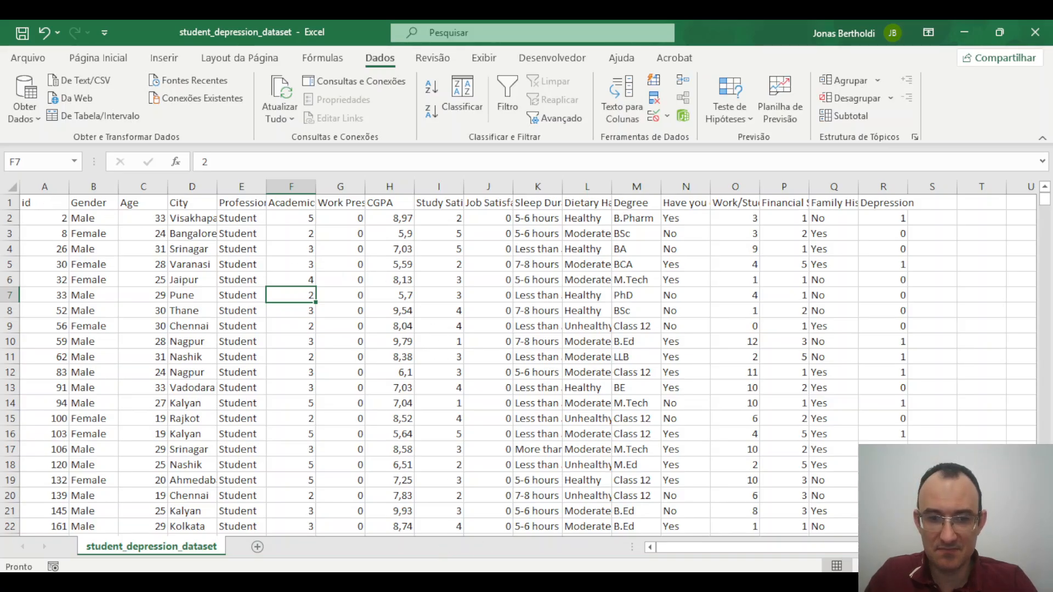
Switch to the Moodle course page in the browser and locate the Base de dados file under Importação e Tratamento de Dados.
click(427, 513)
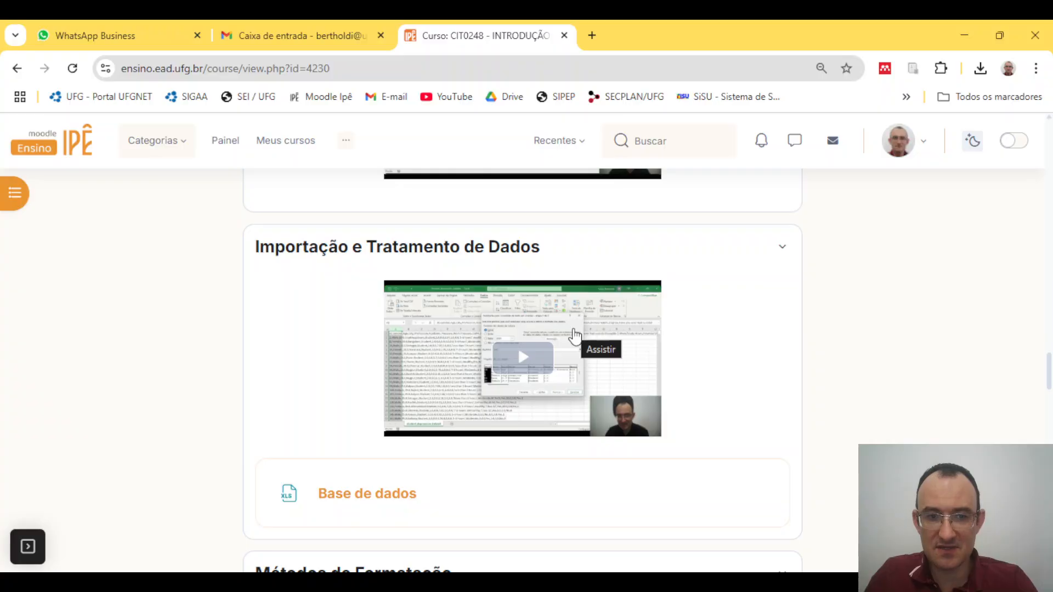
scroll(570, 333, down, 10)
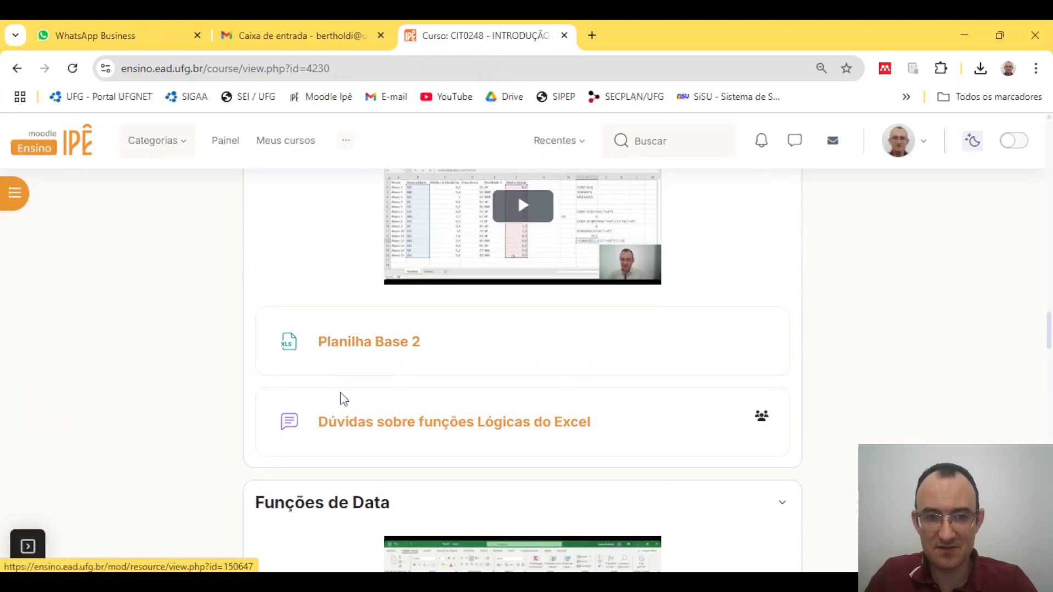
scroll(430, 457, up, 2)
scroll(431, 456, down, 15)
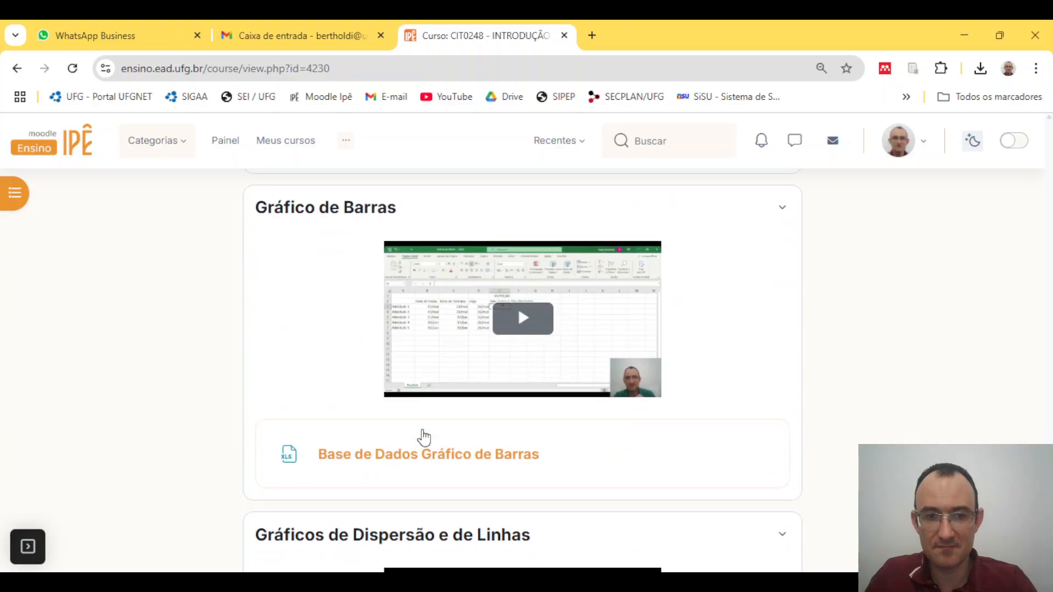
scroll(423, 434, down, 5)
scroll(483, 287, up, 15)
scroll(482, 285, down, 10)
scroll(482, 294, up, 5)
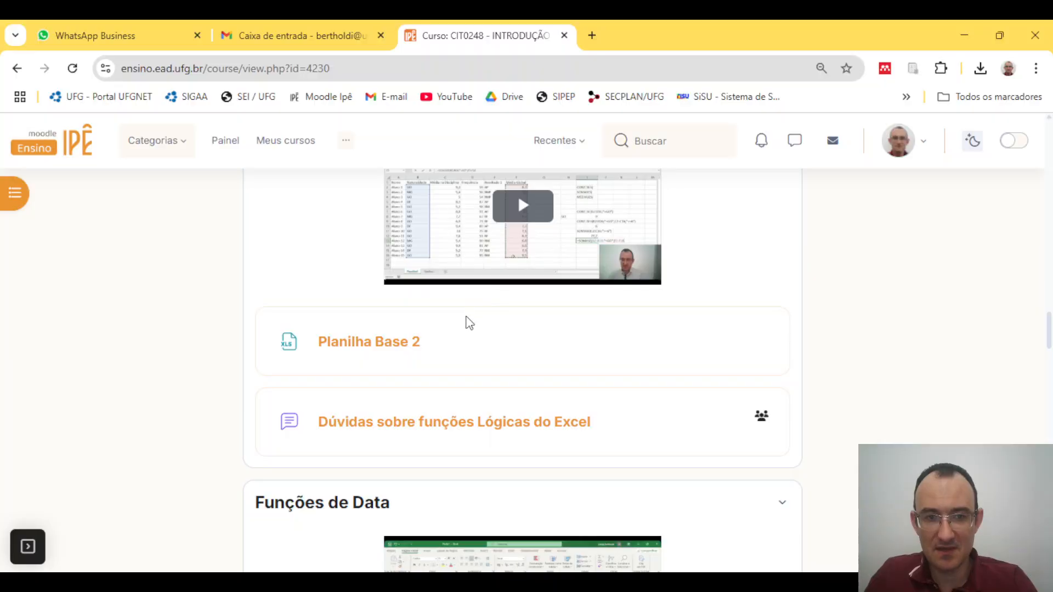
scroll(468, 323, up, 3)
scroll(467, 336, down, 5)
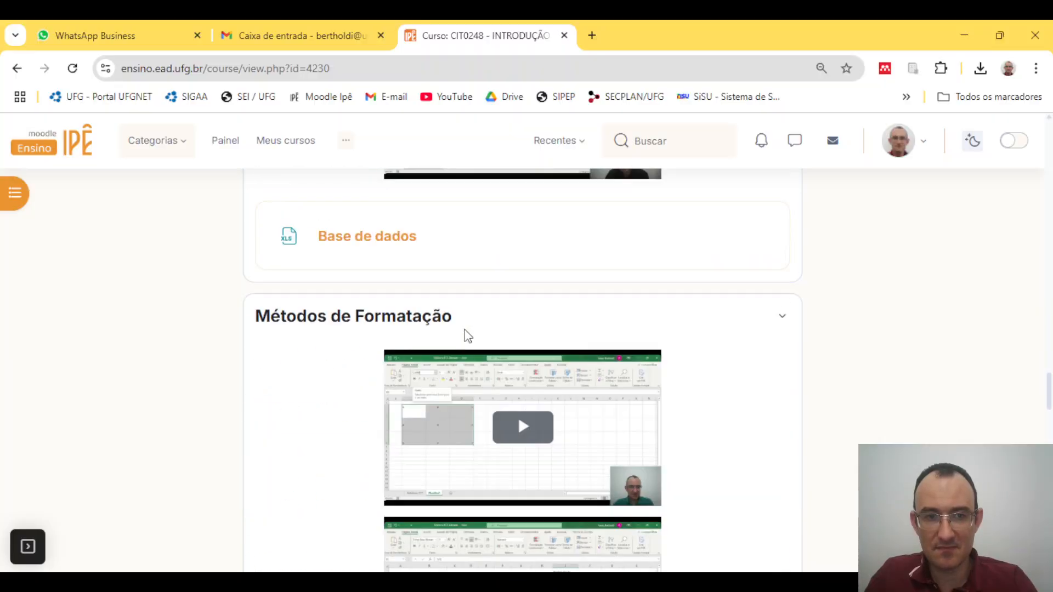
scroll(468, 336, up, 8)
scroll(465, 337, down, 12)
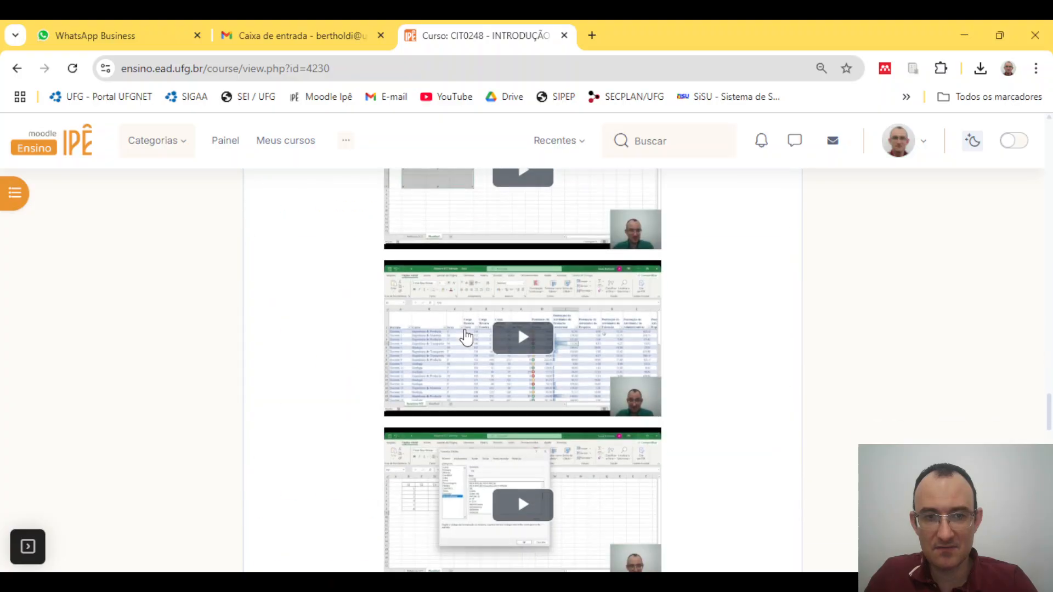
scroll(466, 337, down, 5)
scroll(466, 337, down, 12)
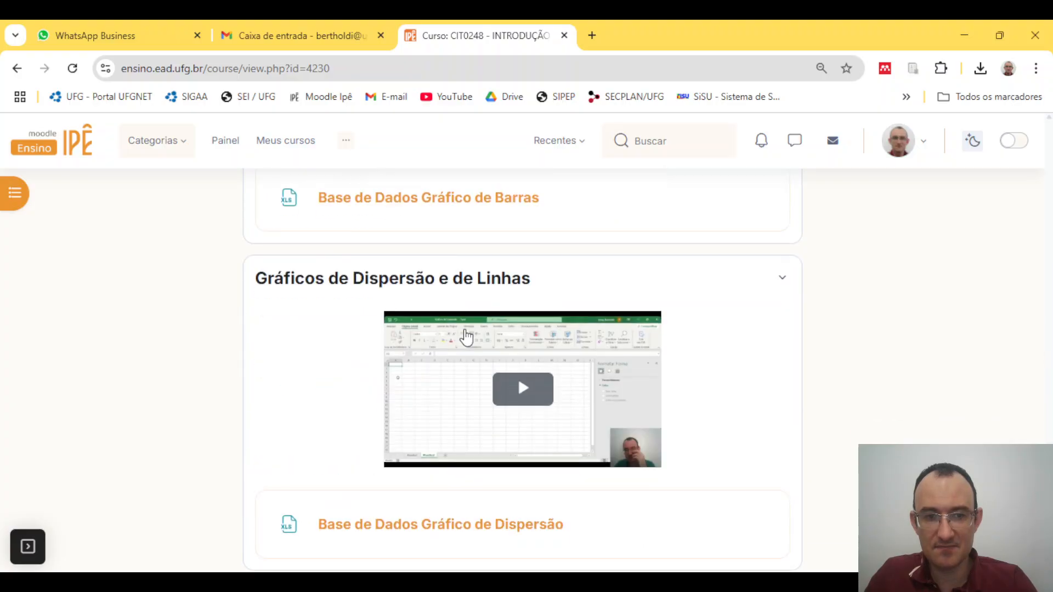
scroll(468, 335, up, 10)
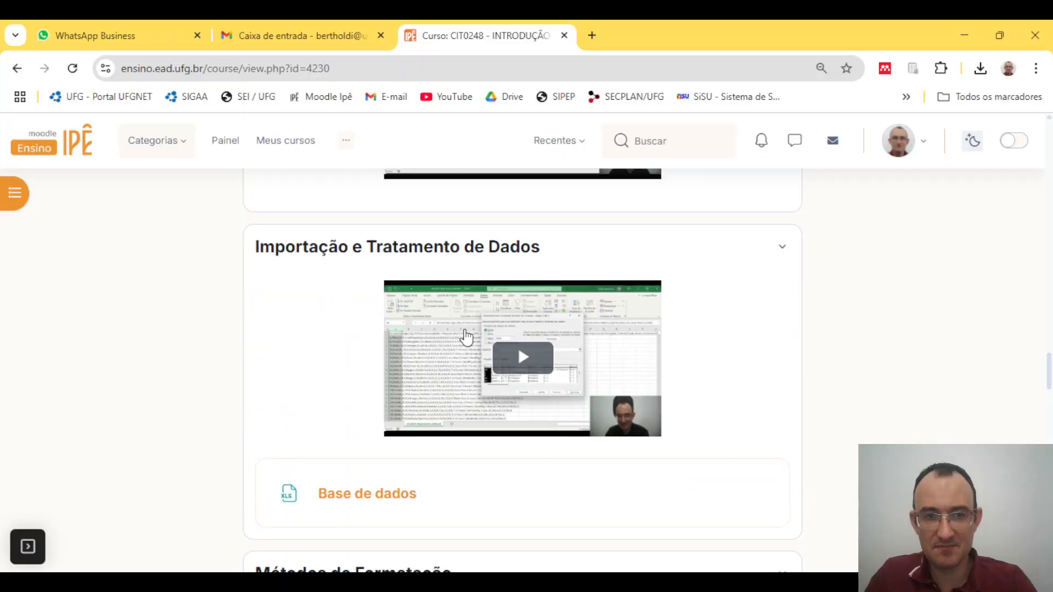
scroll(468, 336, up, 6)
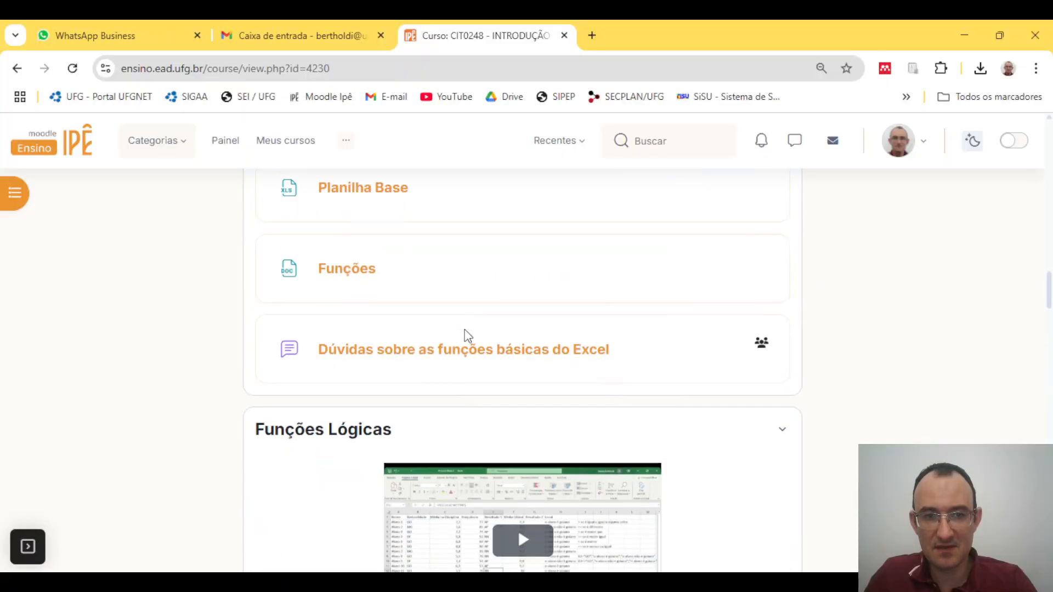
scroll(467, 335, up, 3)
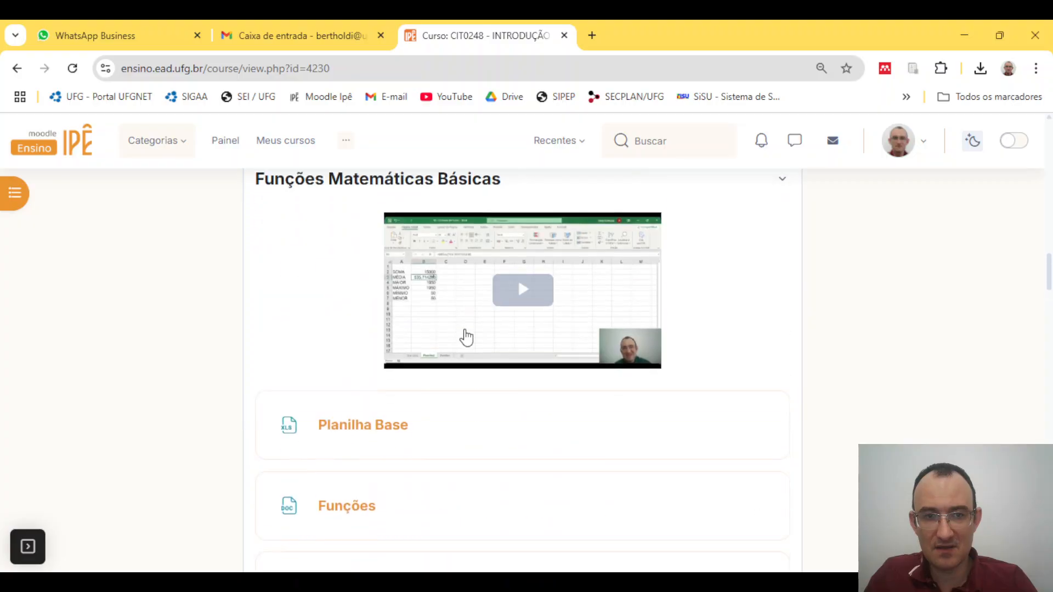
scroll(468, 336, down, 10)
scroll(467, 336, down, 3)
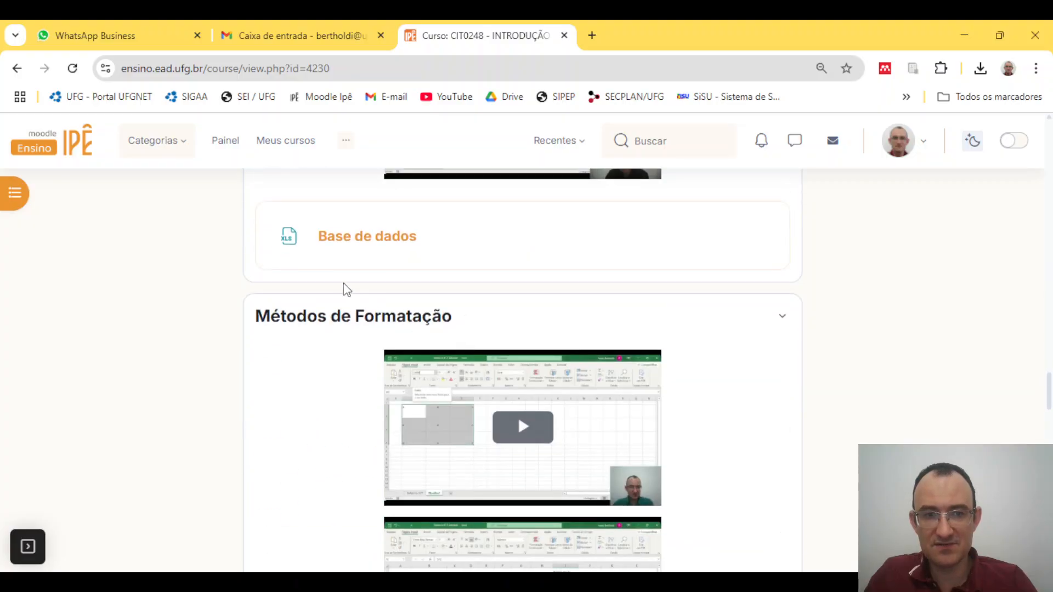
scroll(356, 242, up, 4)
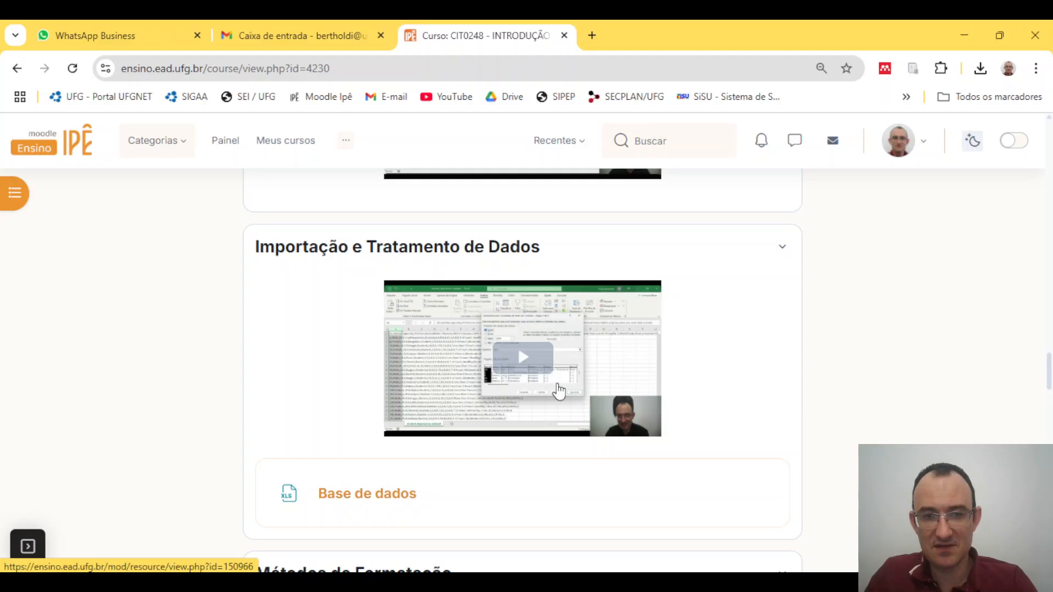
Switch back to the student_depression_dataset workbook in Excel and examine its records down to the last row.
mouse_move(435, 582)
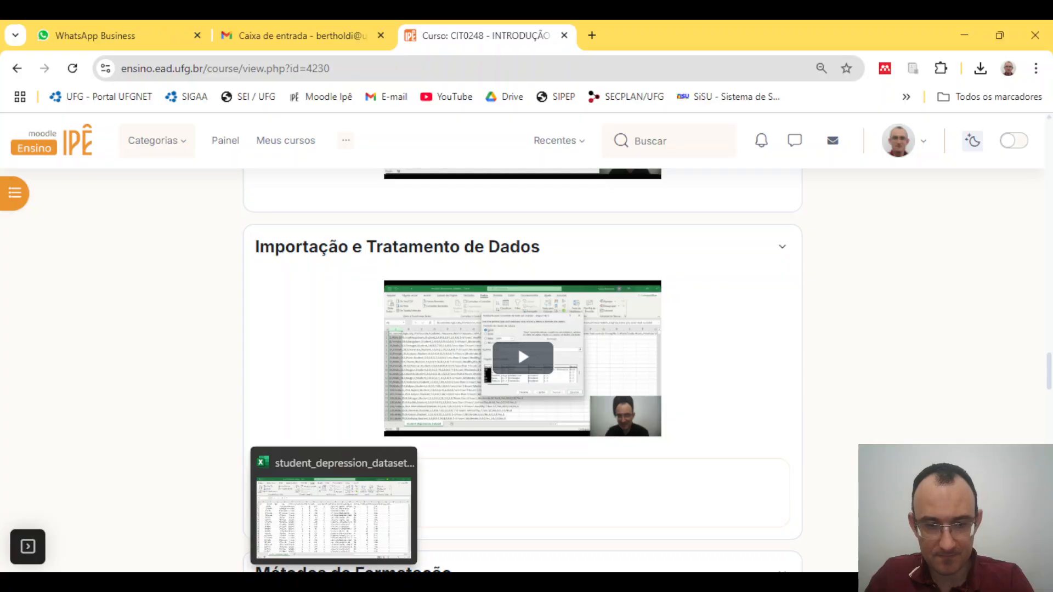
click(333, 582)
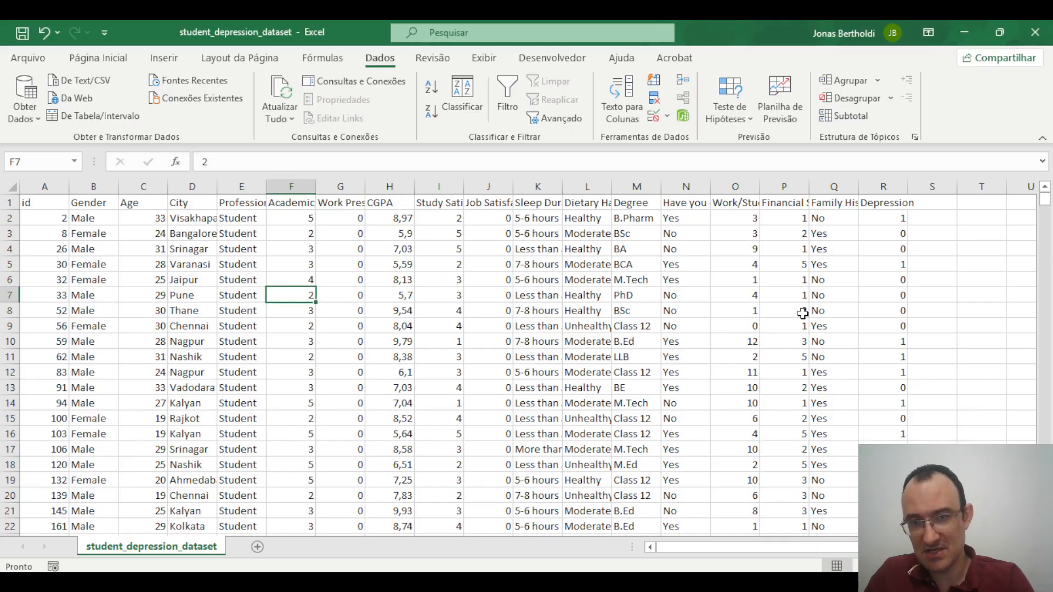
scroll(332, 331, down, 13)
click(182, 326)
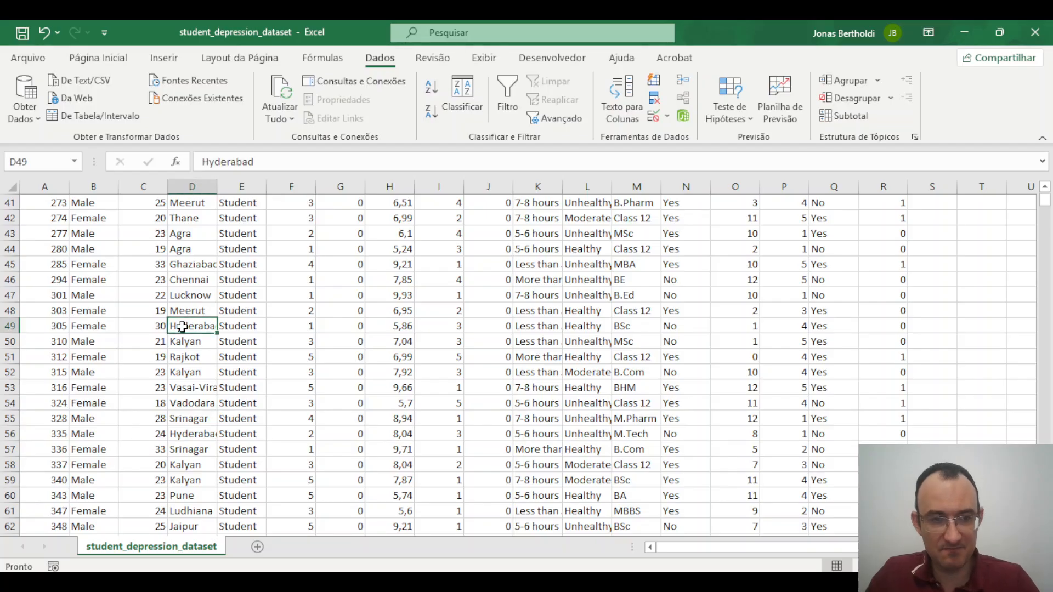
key(ctrl+Down)
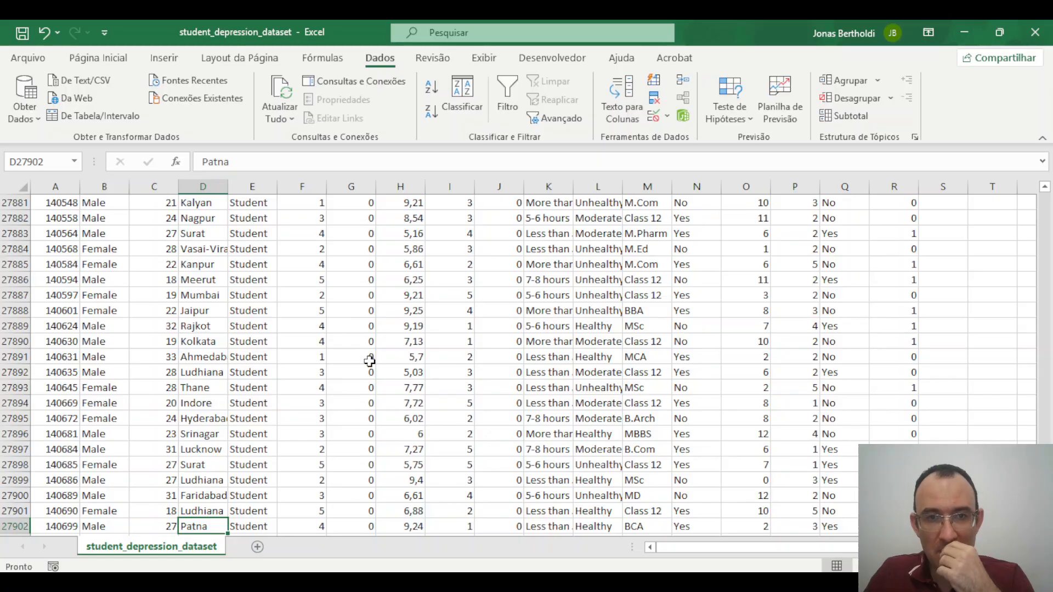
scroll(369, 360, up, 20)
scroll(370, 361, up, 20)
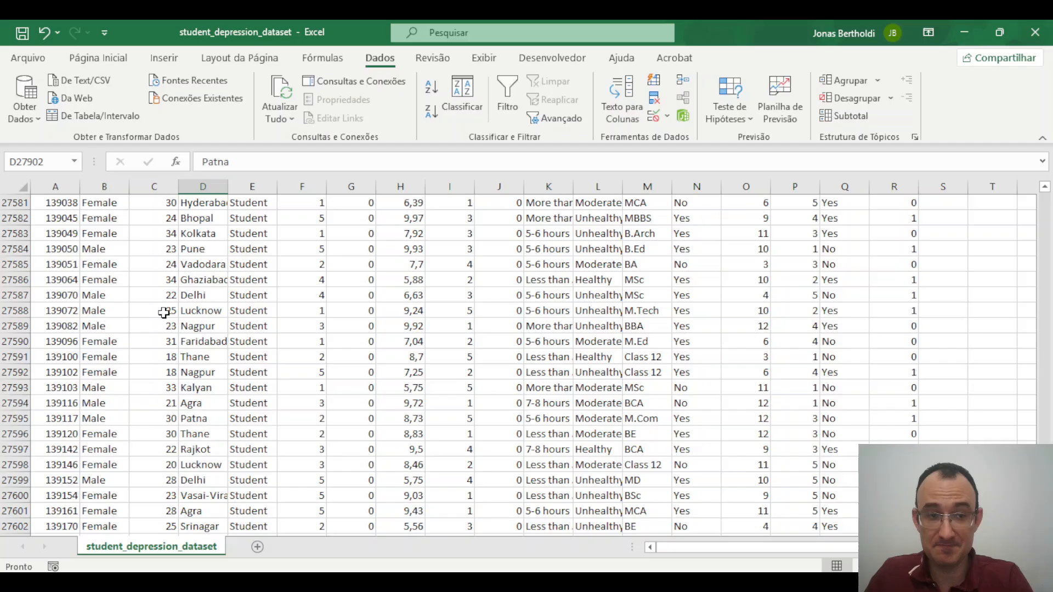
click(65, 248)
click(64, 220)
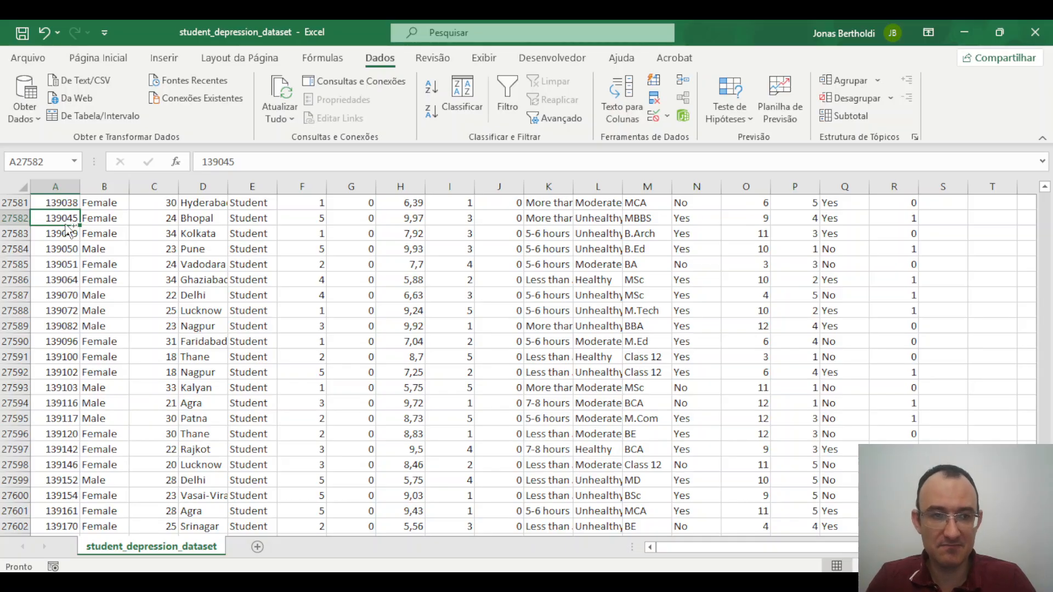
Convert the whole dataset, $A$1:$R$27902, into a table with headers.
key(ctrl+Home)
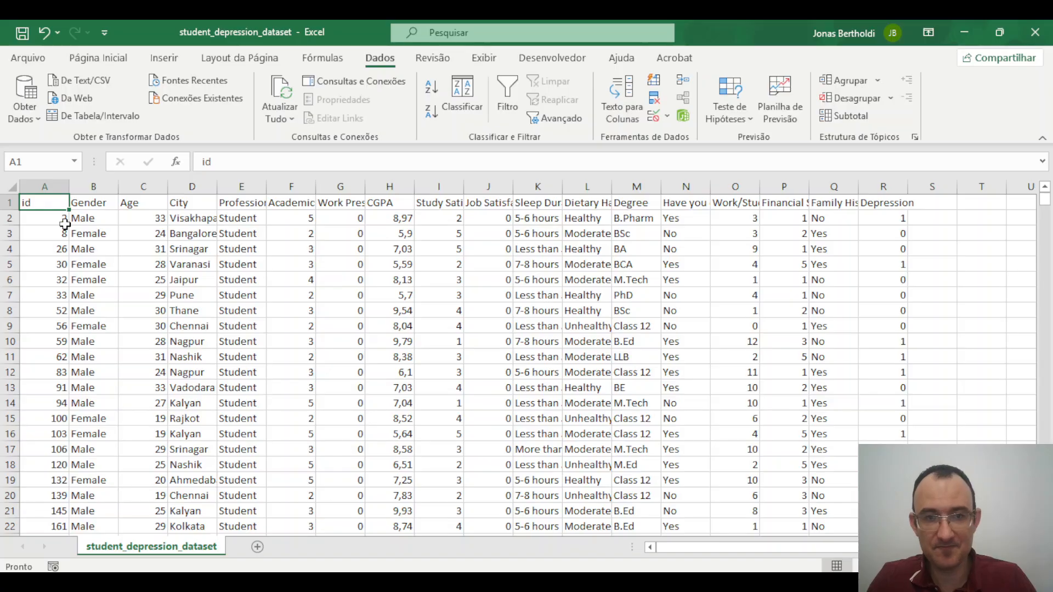
key(ctrl+shift+Right)
key(ctrl+shift+Down)
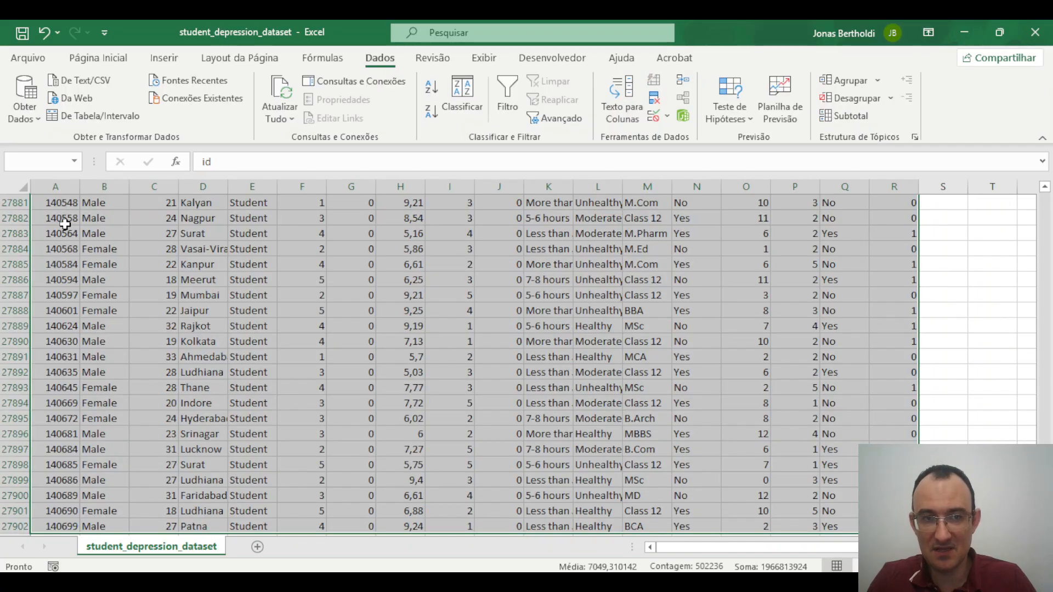
click(176, 58)
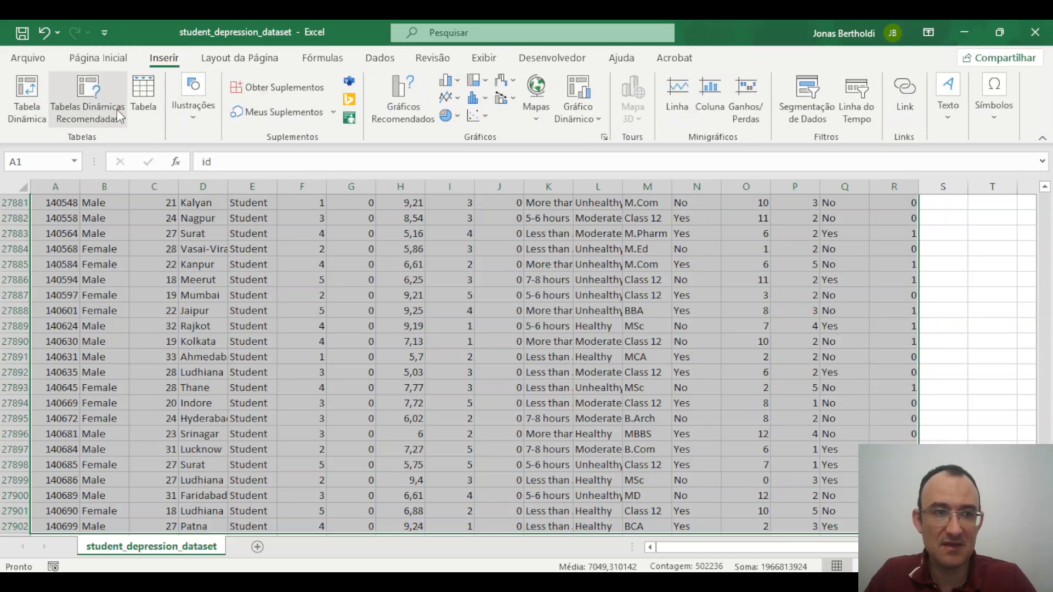
click(146, 103)
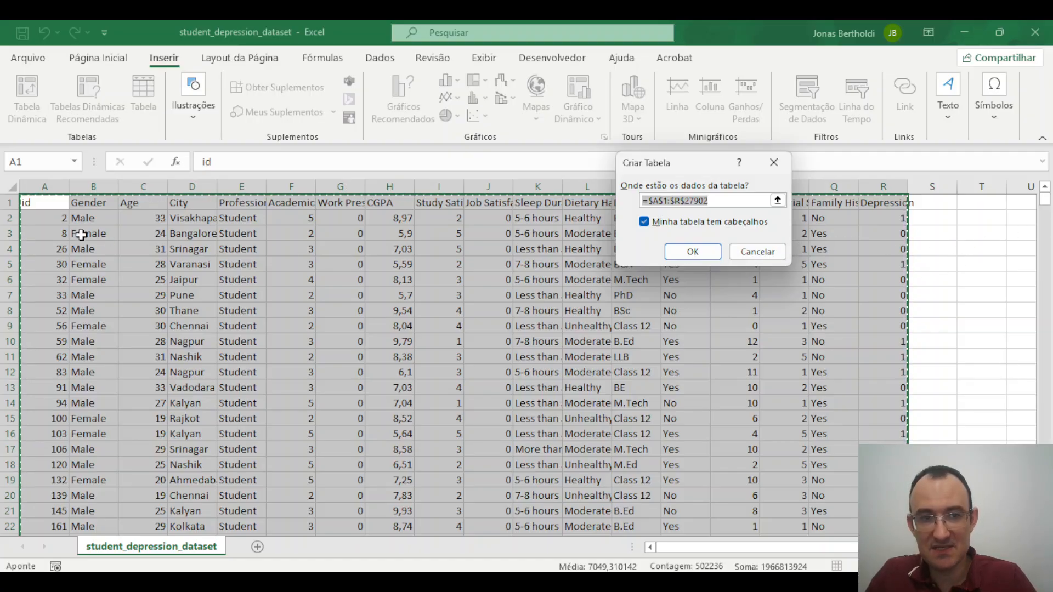
click(691, 254)
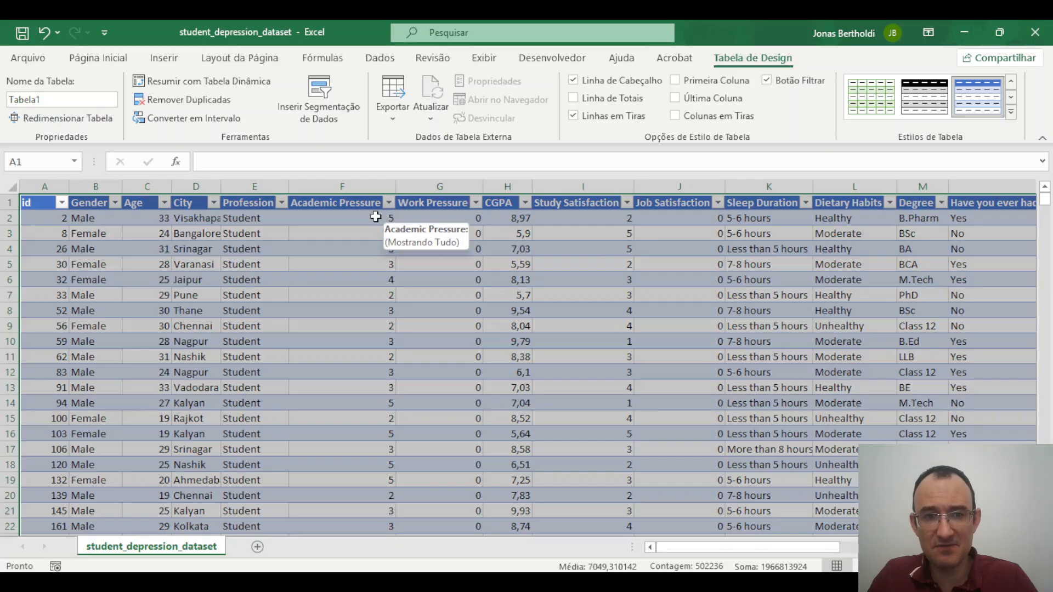
Try the light black-and-grey banded style on the table and clear the table style again.
click(1010, 112)
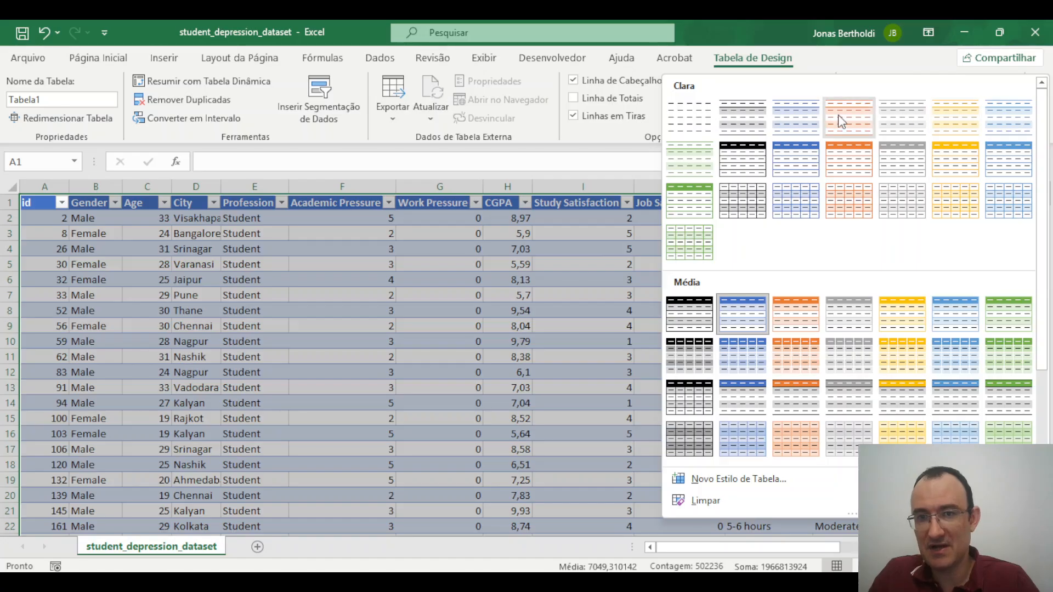
click(739, 122)
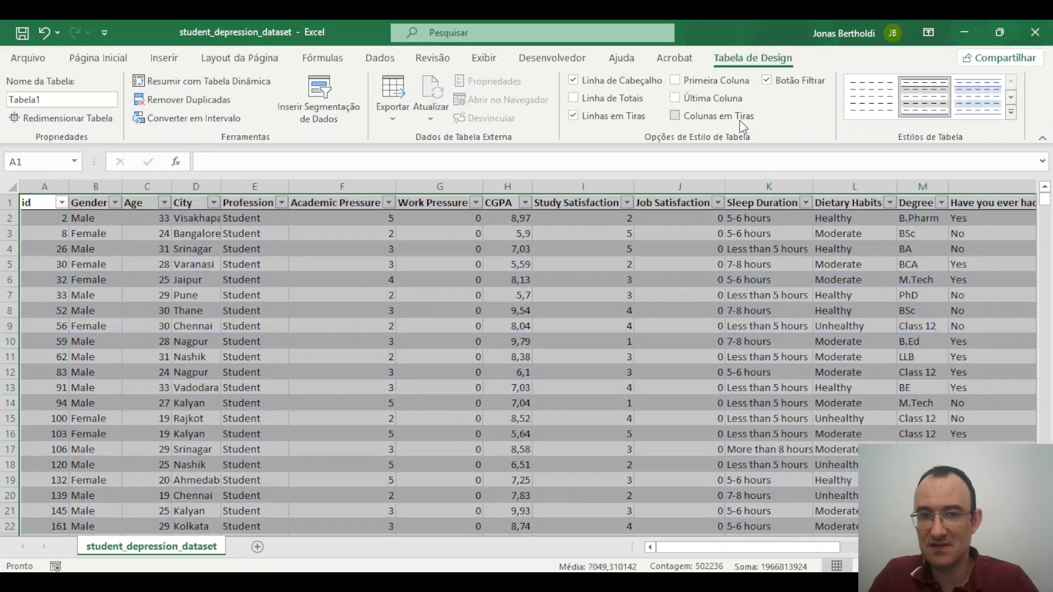
click(1011, 111)
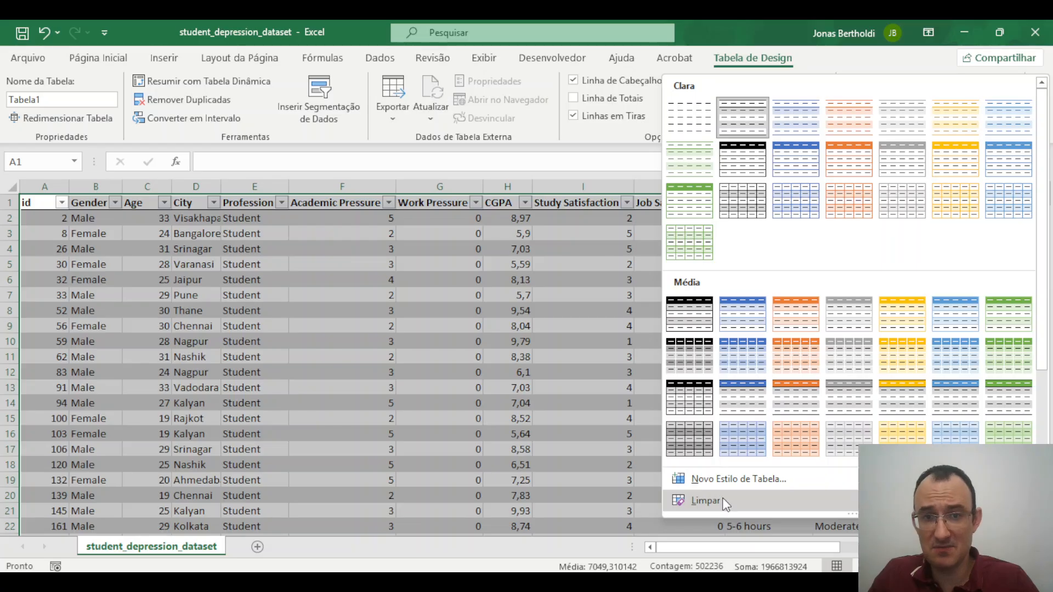
click(723, 511)
click(771, 392)
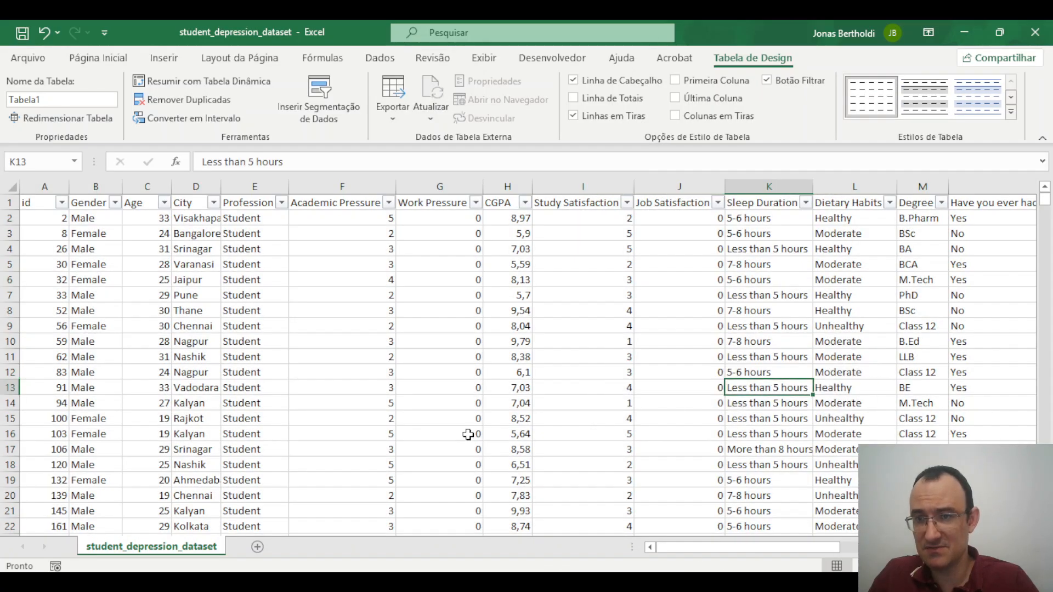
Apply the light black-and-grey banded style to the table and check its header row further down the data.
click(1012, 112)
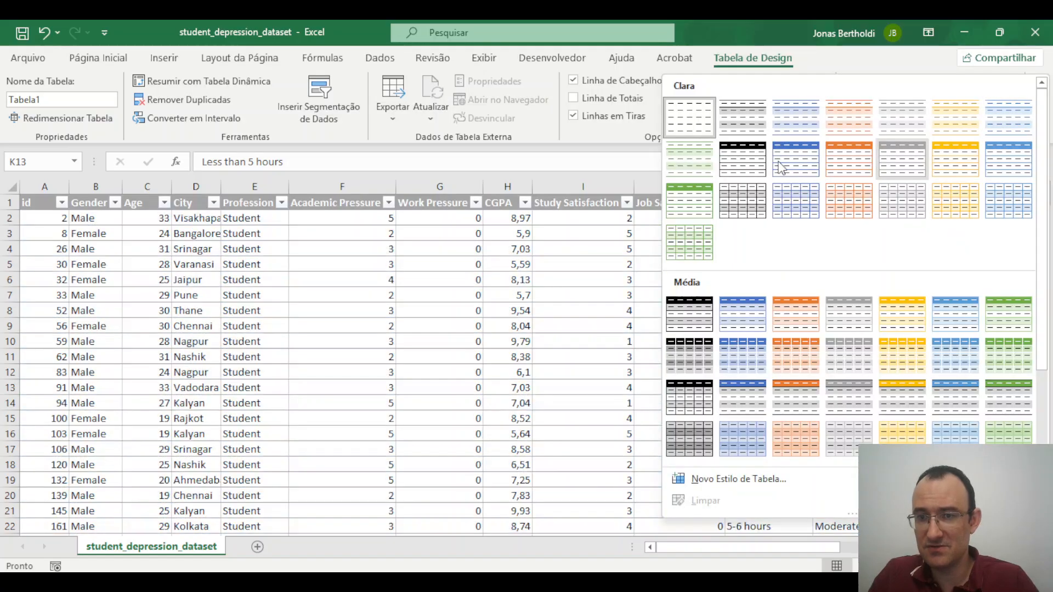
click(747, 114)
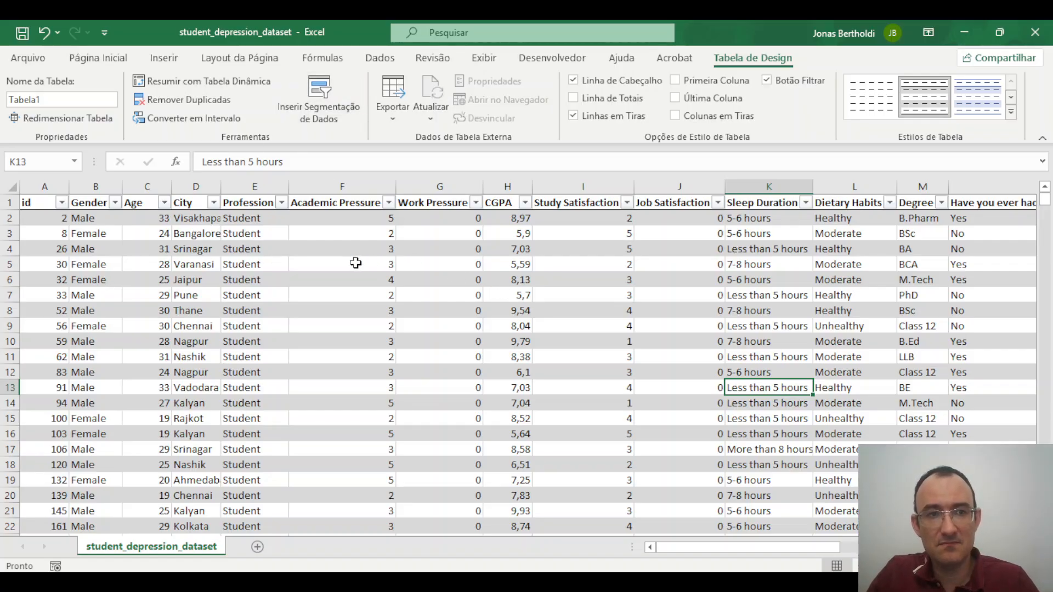
scroll(453, 262, down, 20)
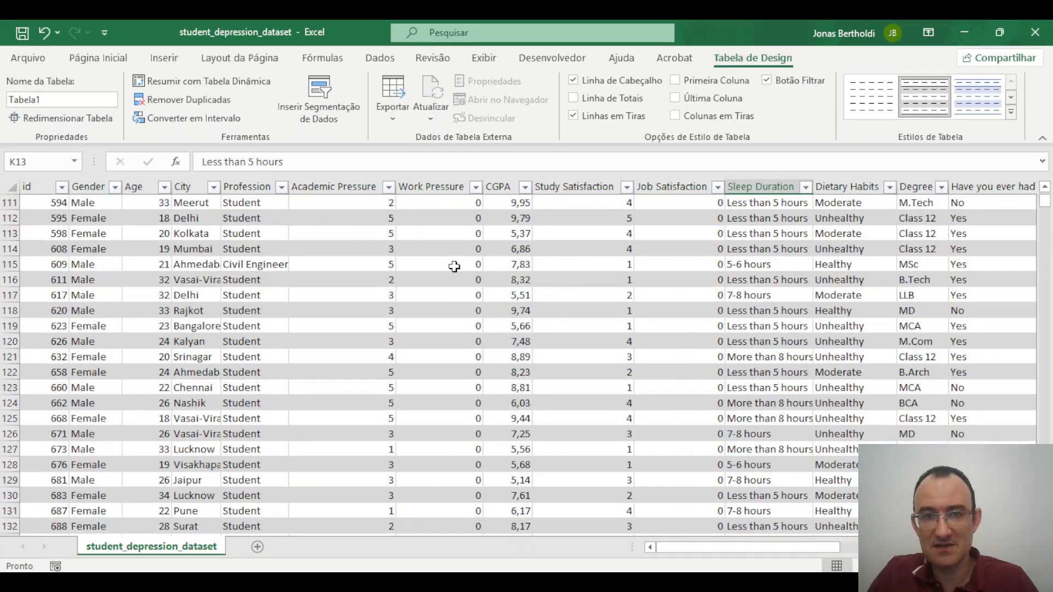
scroll(454, 267, up, 20)
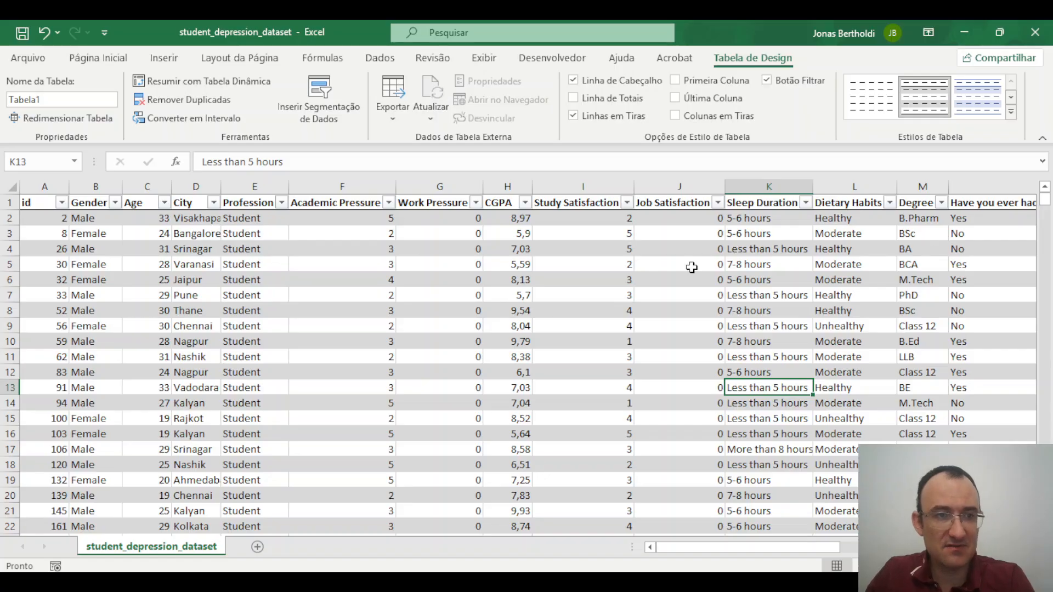
click(59, 100)
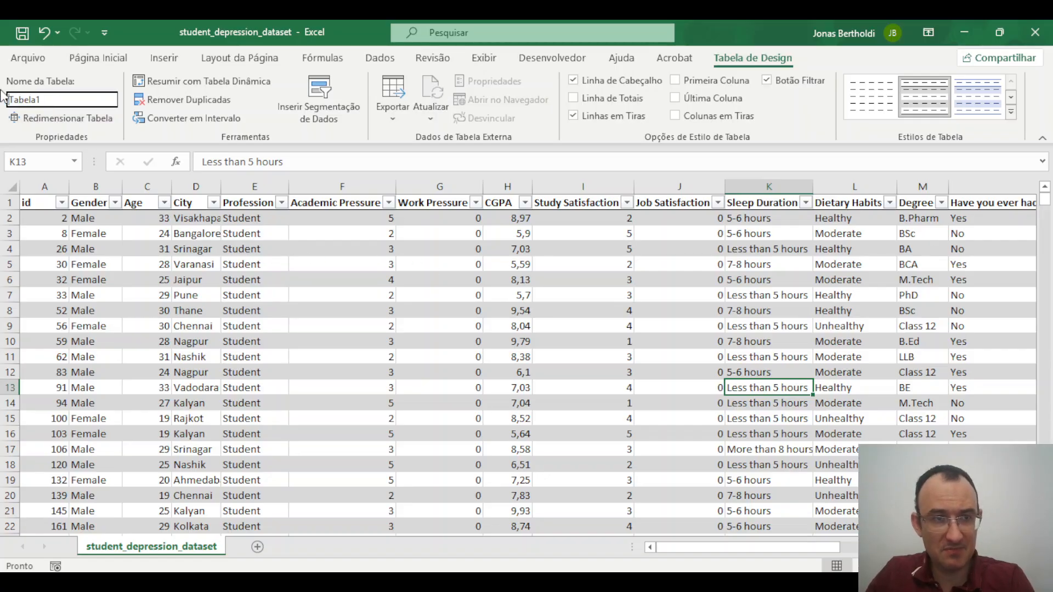
click(211, 291)
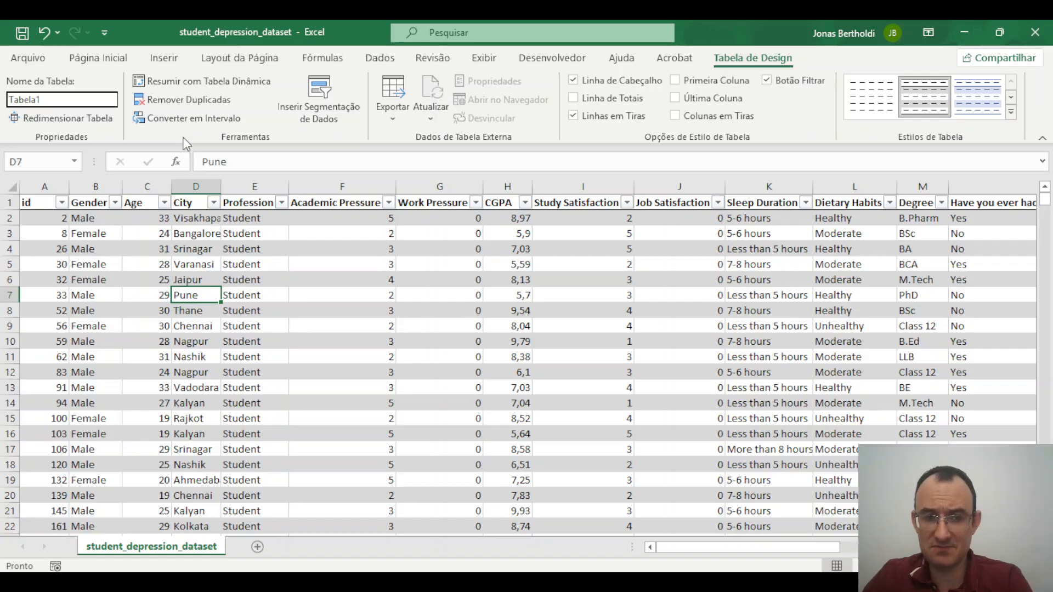
Widen the Profession and City columns so that the city names fit, and review the table rows.
drag(288, 180, 301, 180)
drag(222, 192, 234, 192)
click(292, 231)
scroll(867, 336, down, 20)
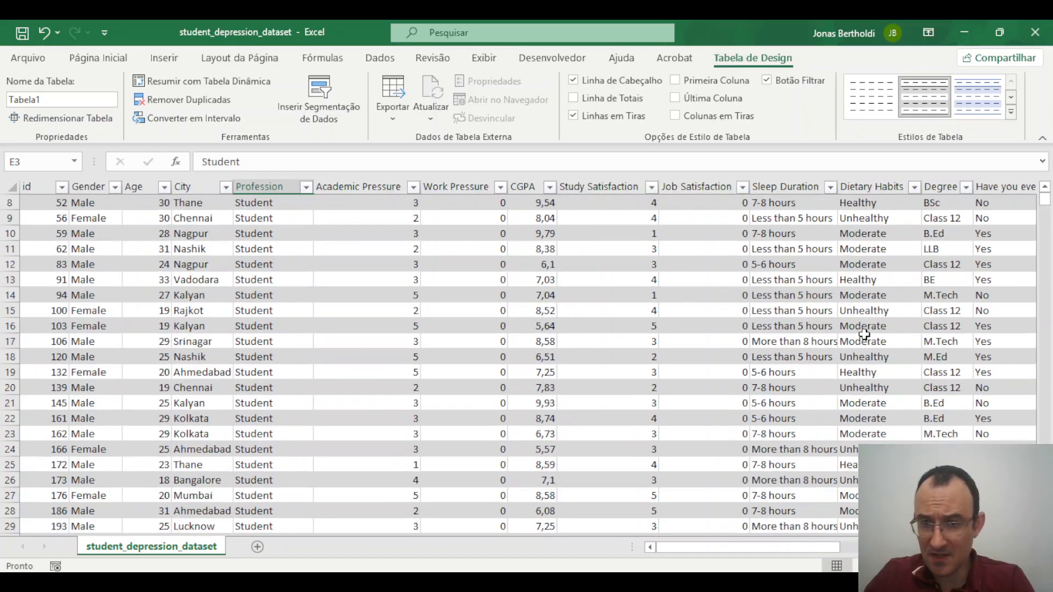
scroll(146, 358, up, 20)
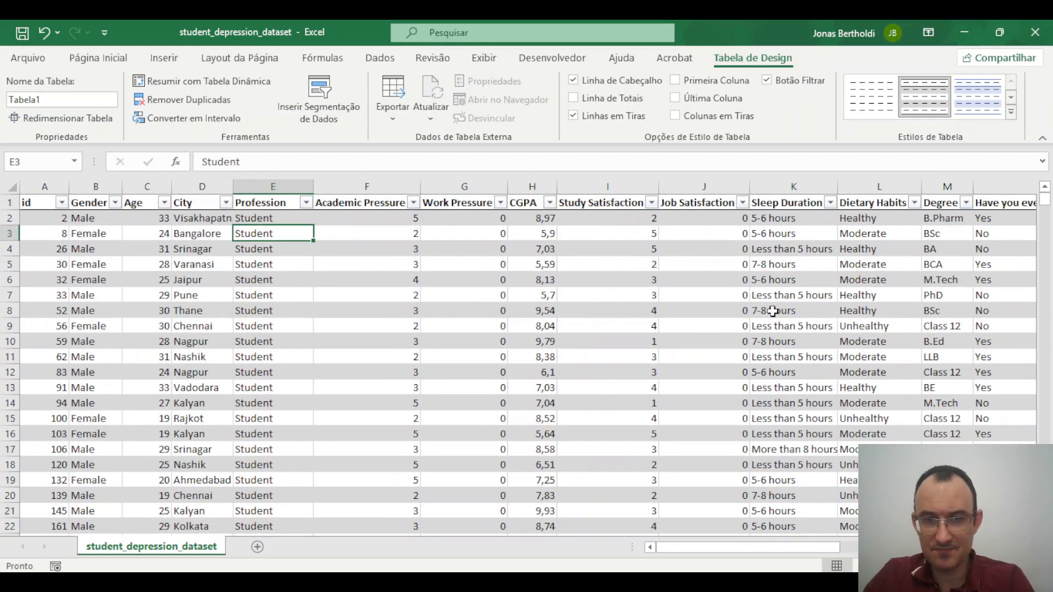
Add a total row to the table and set its Study Satisfaction cell to the average (Média).
scroll(756, 307, down, 20)
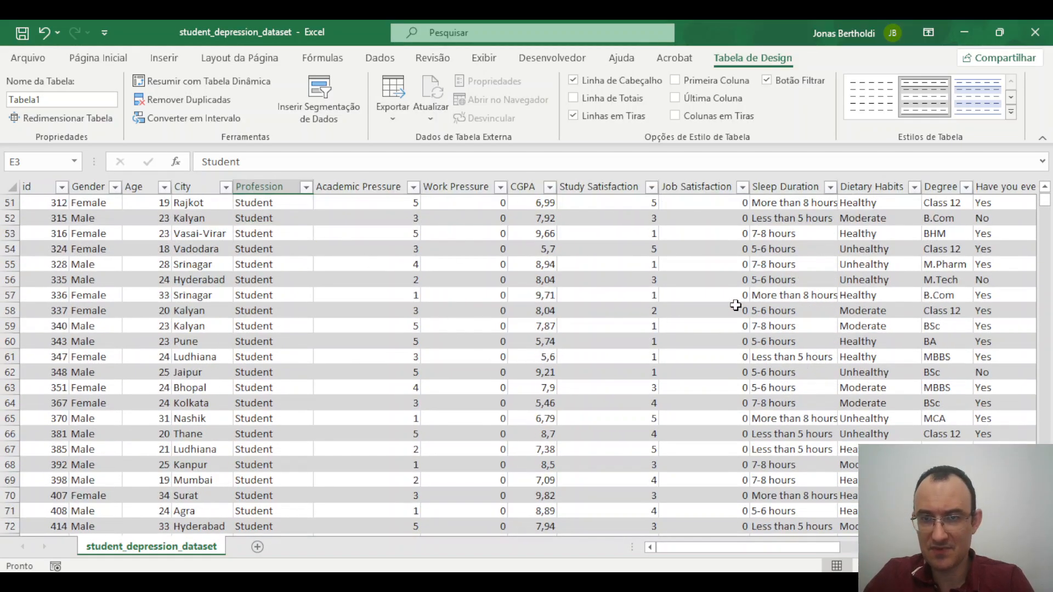
click(609, 100)
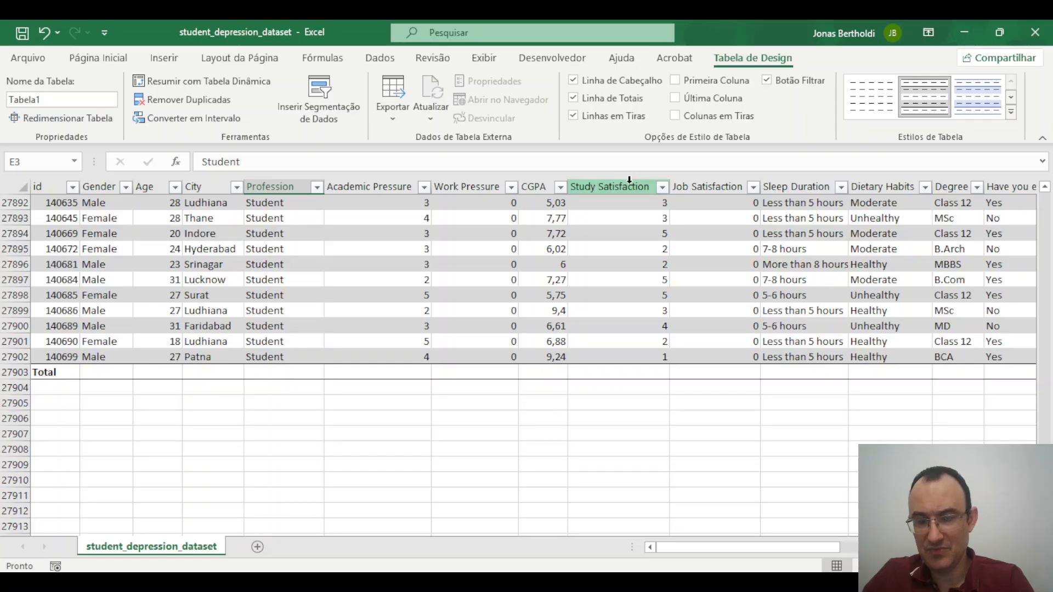
click(627, 370)
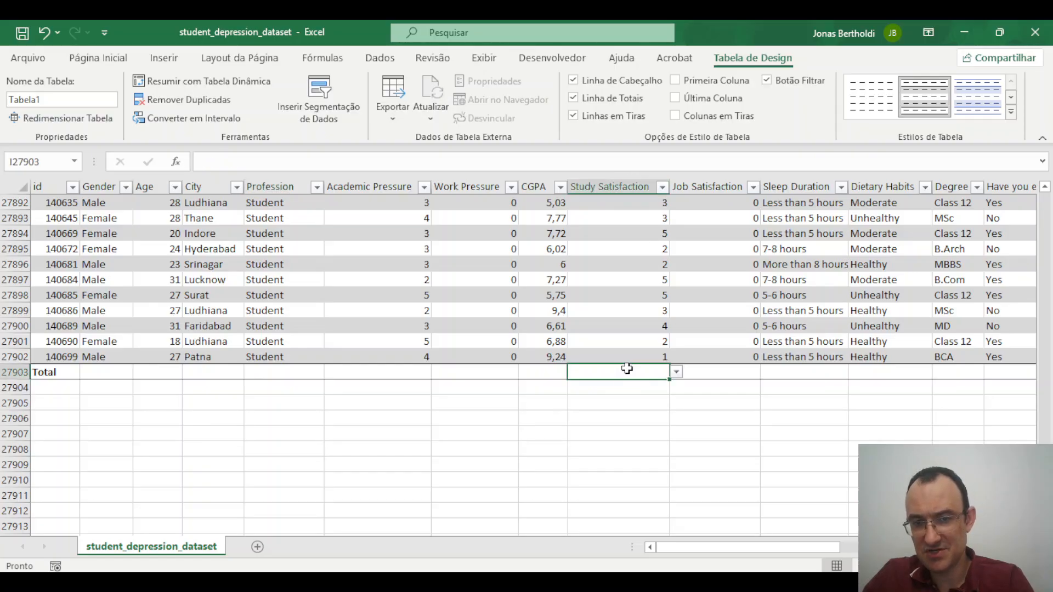
click(677, 372)
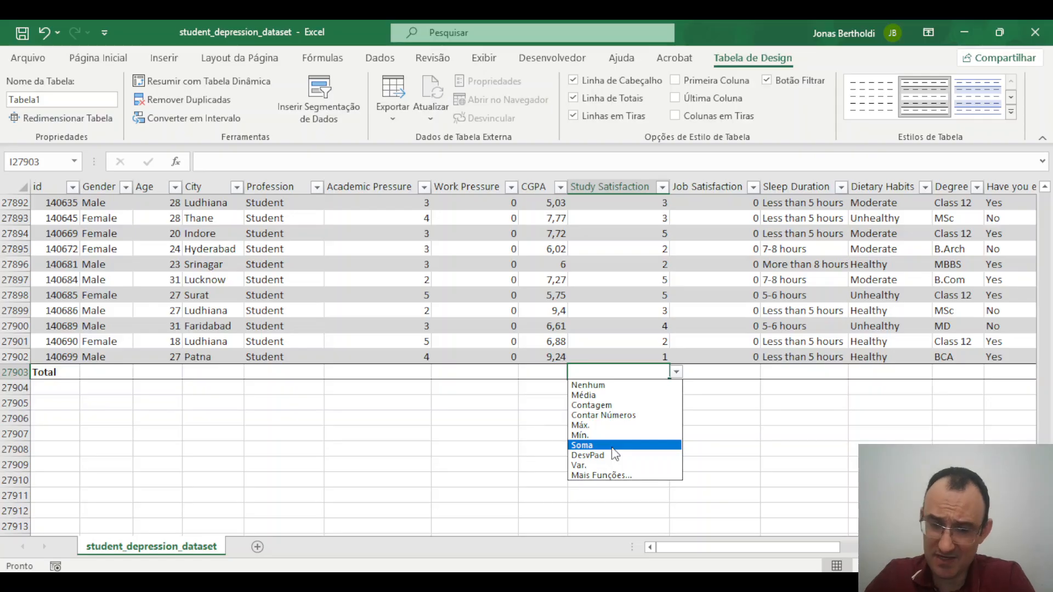
click(617, 395)
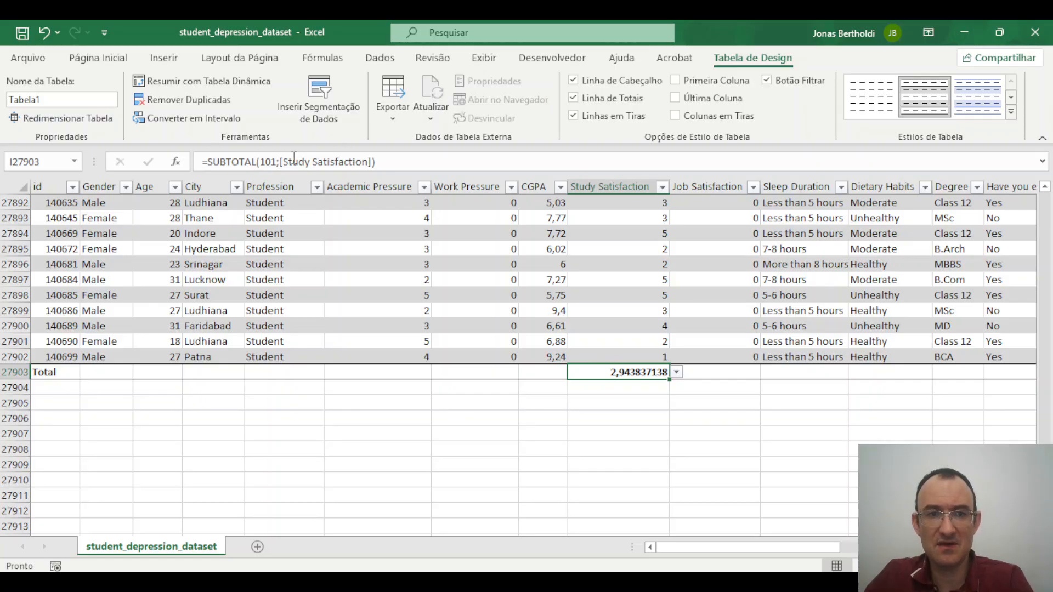
Sort the table by the id column from smallest to largest.
scroll(773, 333, up, 20)
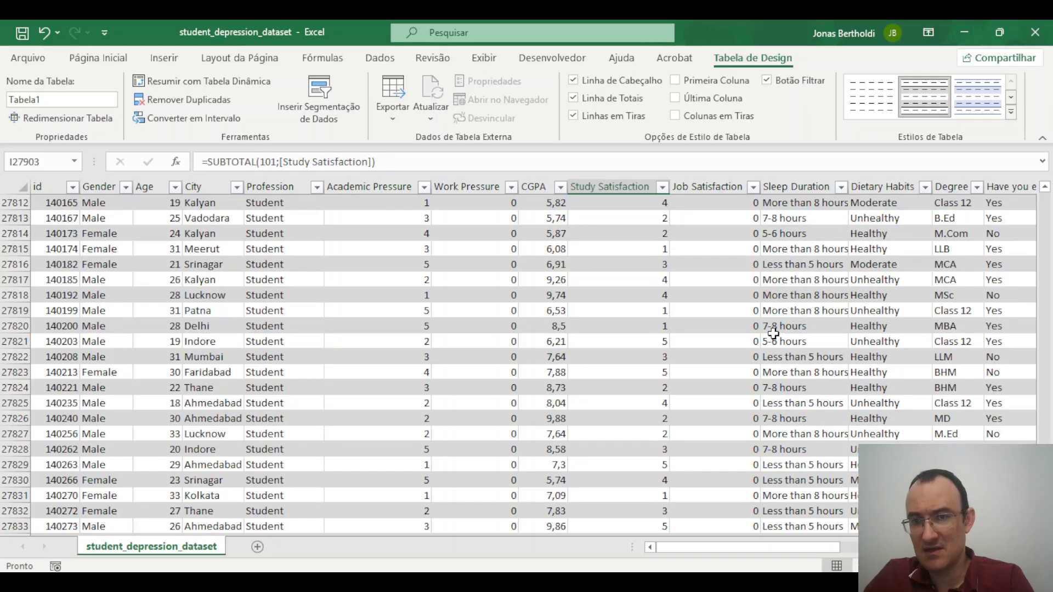
scroll(773, 332, up, 20)
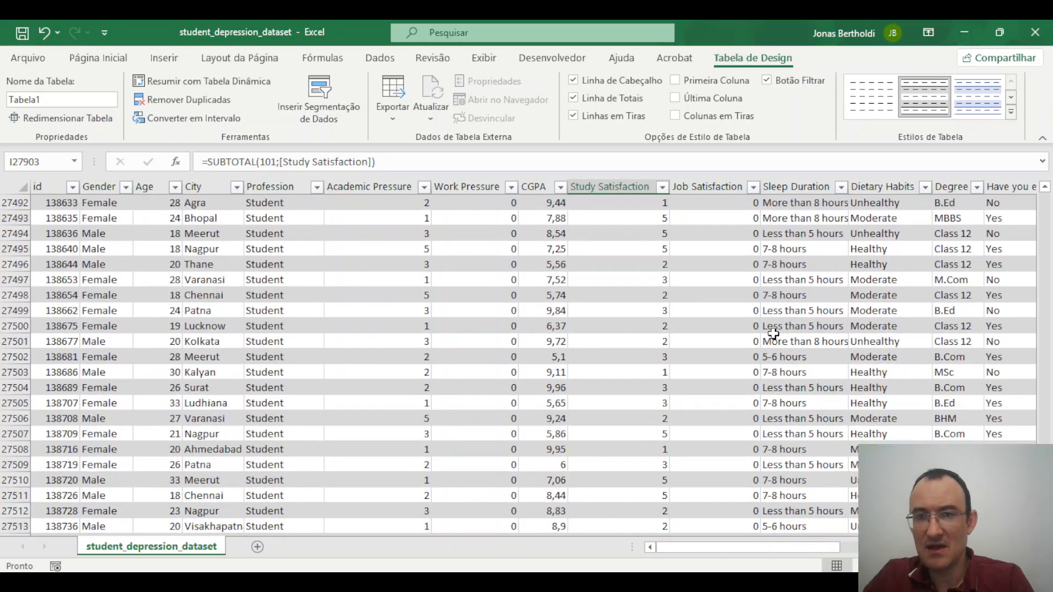
scroll(773, 332, up, 20)
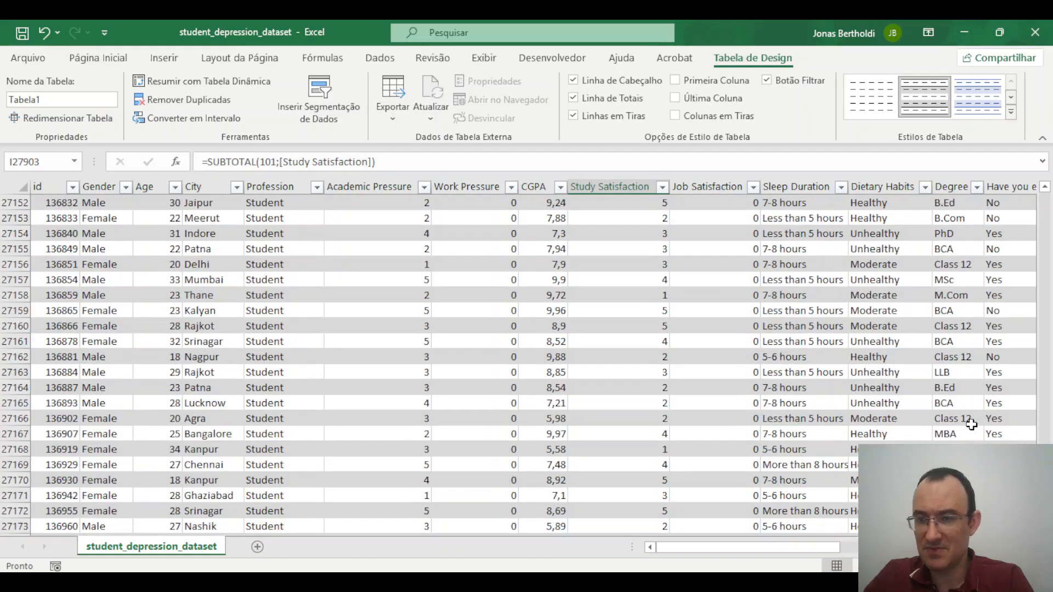
drag(1045, 525, 1047, 178)
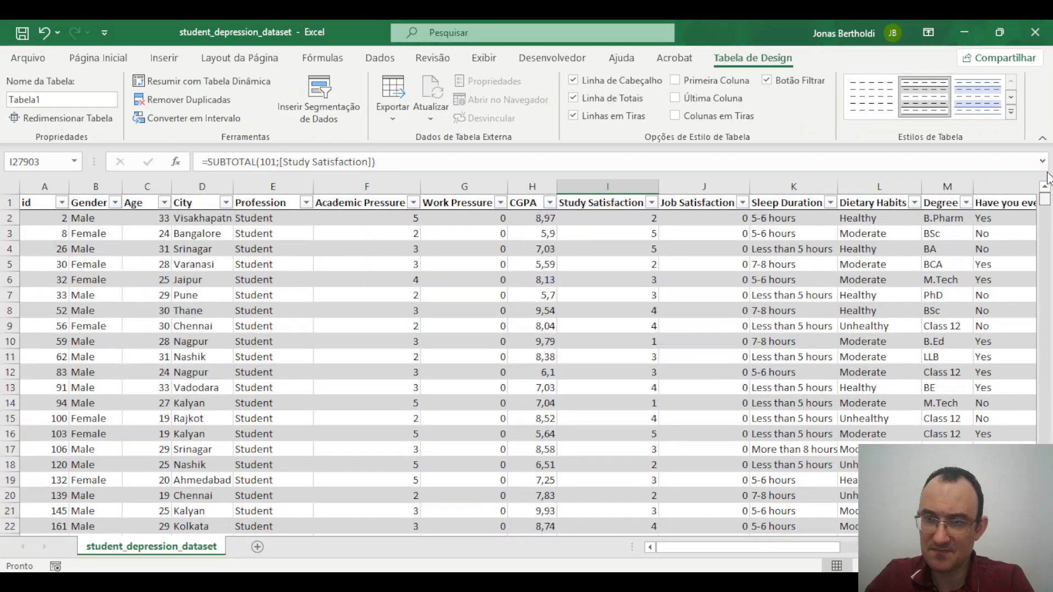
click(62, 202)
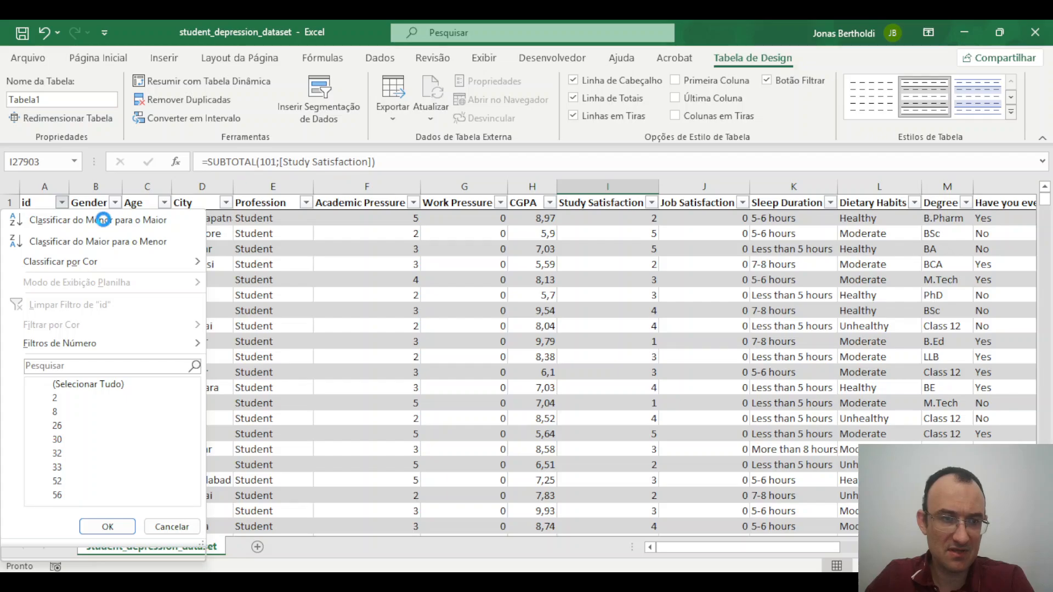
click(107, 222)
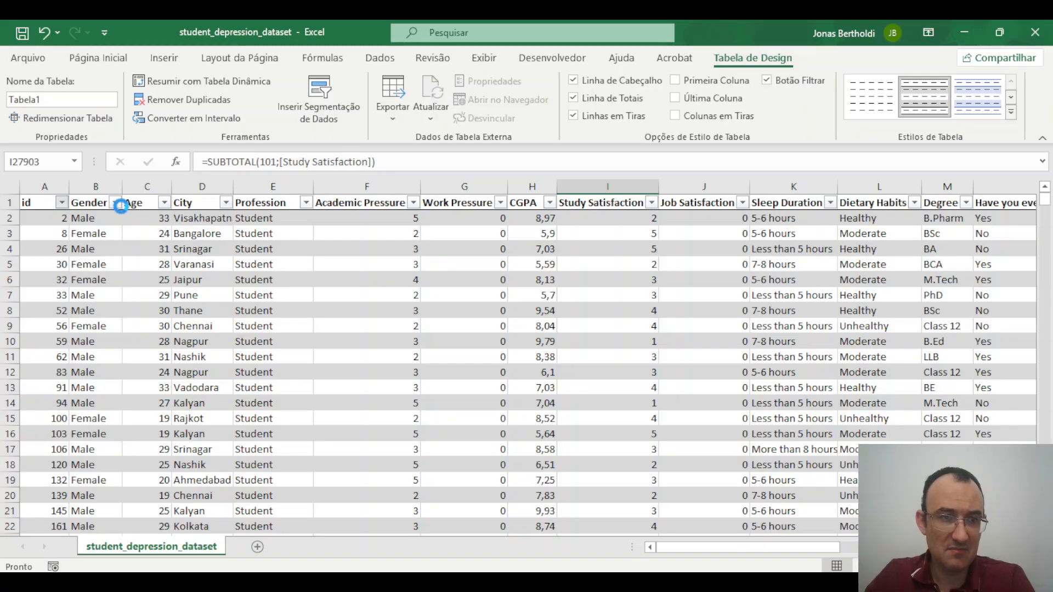
Filter the Gender column to Male only and check the Study Satisfaction average in the total row.
click(115, 203)
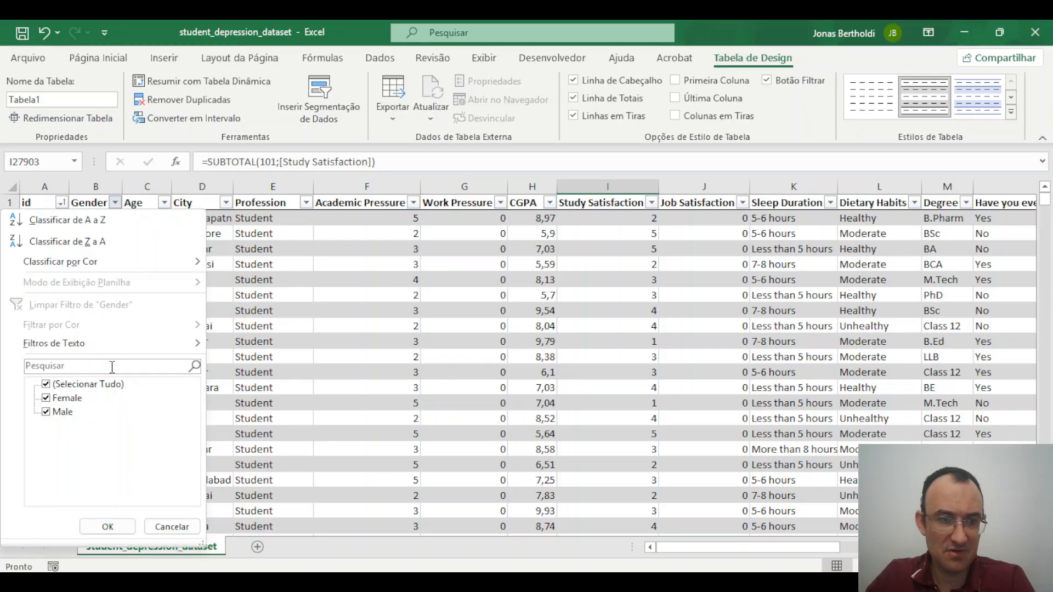
click(61, 399)
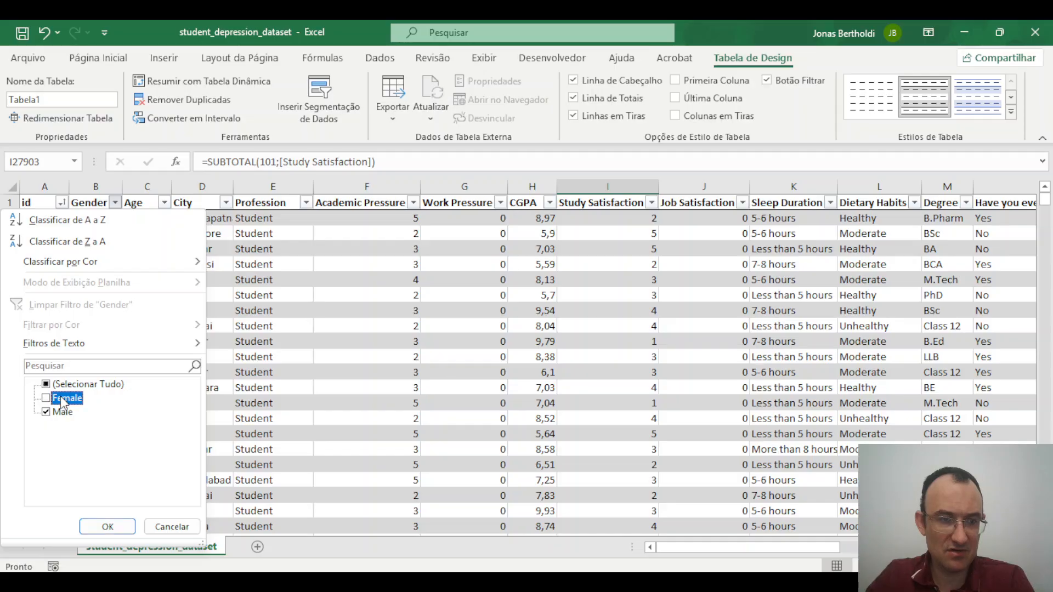
click(108, 527)
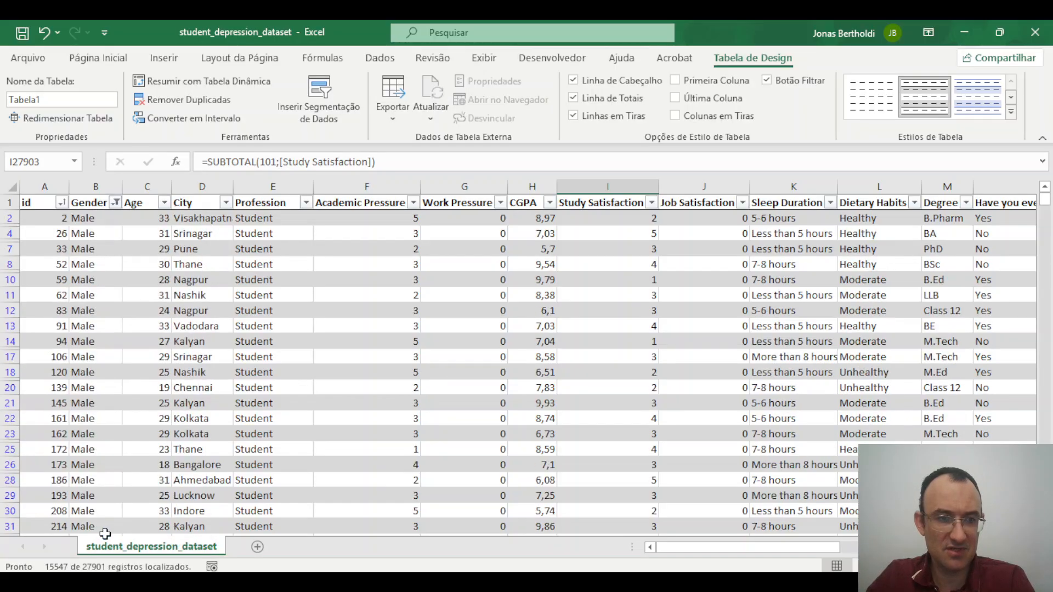
scroll(123, 329, down, 20)
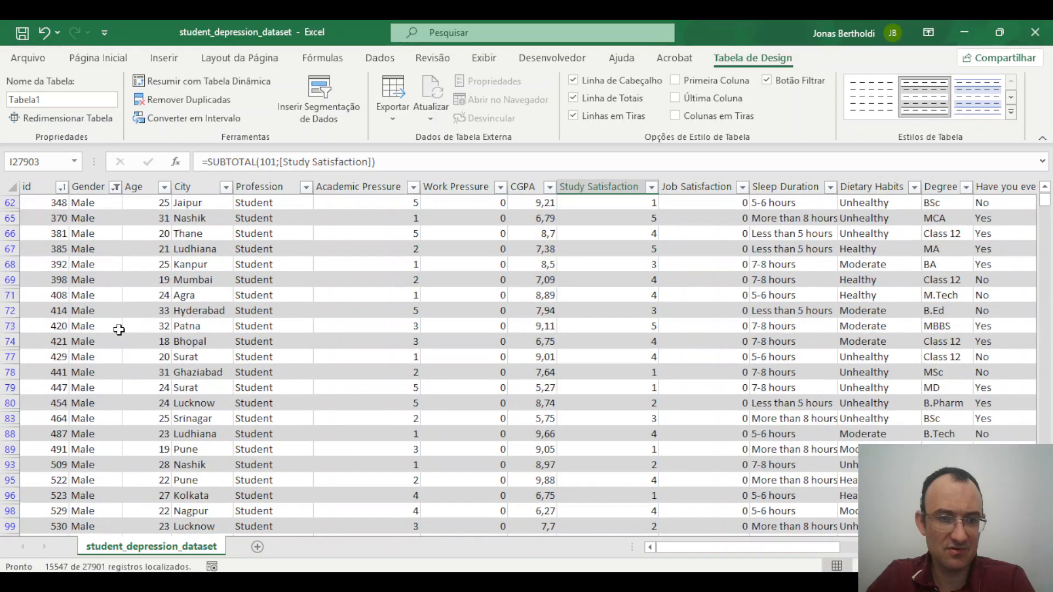
scroll(116, 355, down, 20)
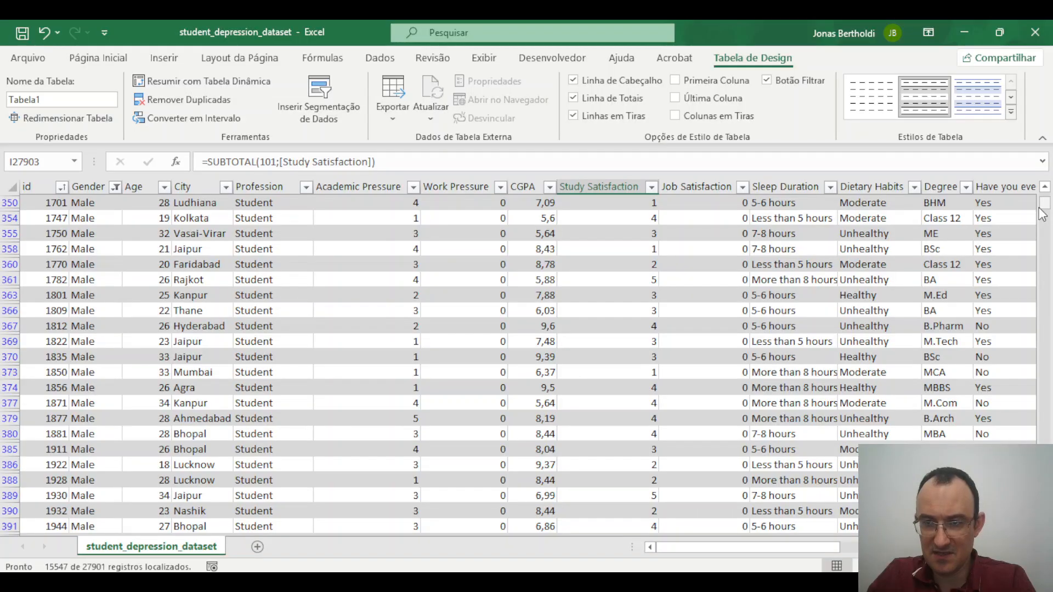
drag(1045, 208, 1045, 527)
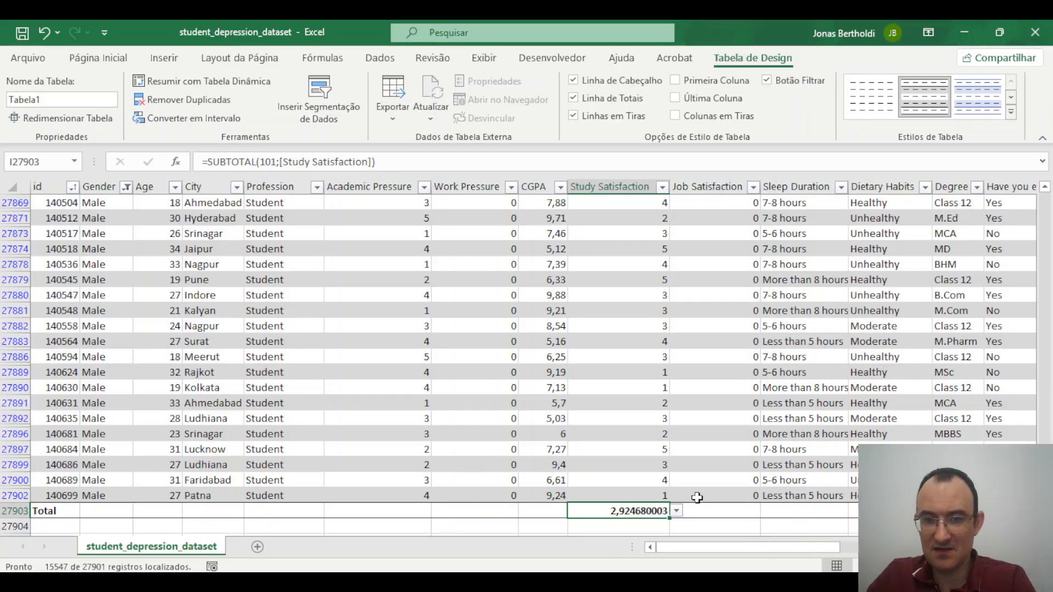
Switch the Gender filter to Female only so the Study Satisfaction average covers just those rows.
click(126, 187)
click(62, 397)
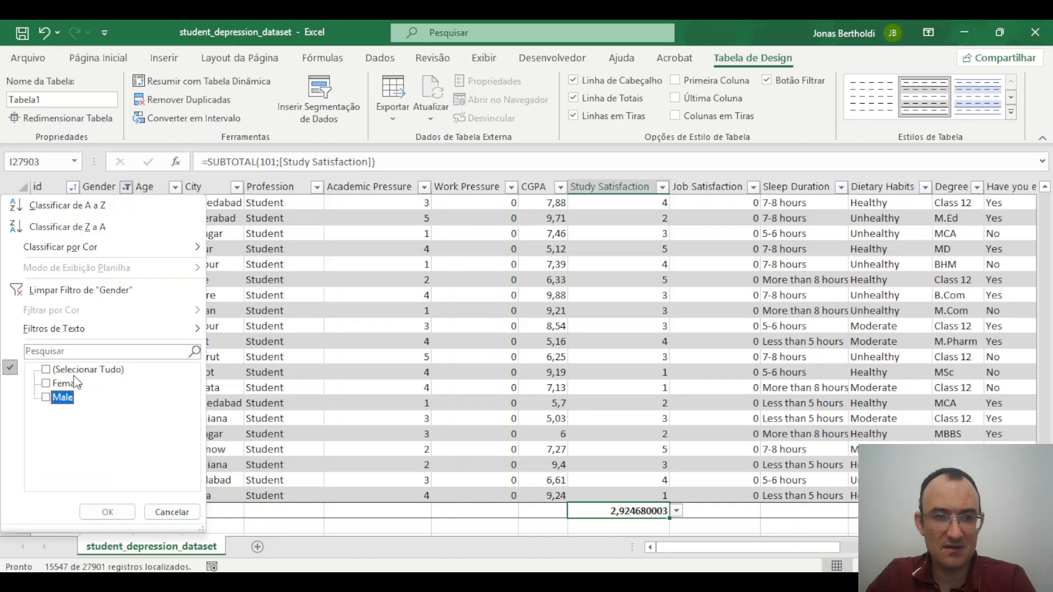
click(74, 383)
click(108, 512)
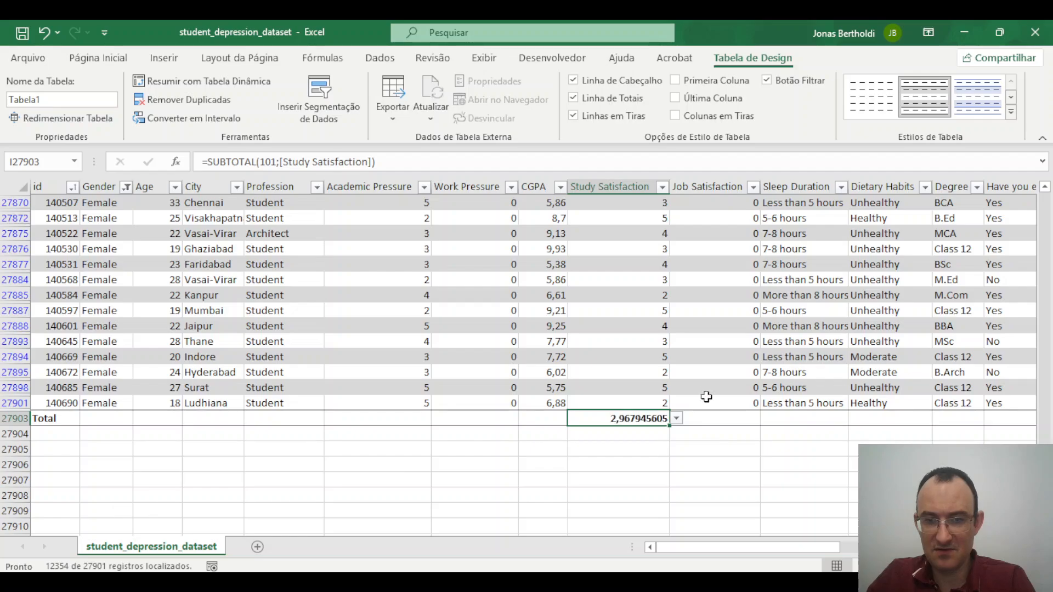
click(126, 187)
click(46, 397)
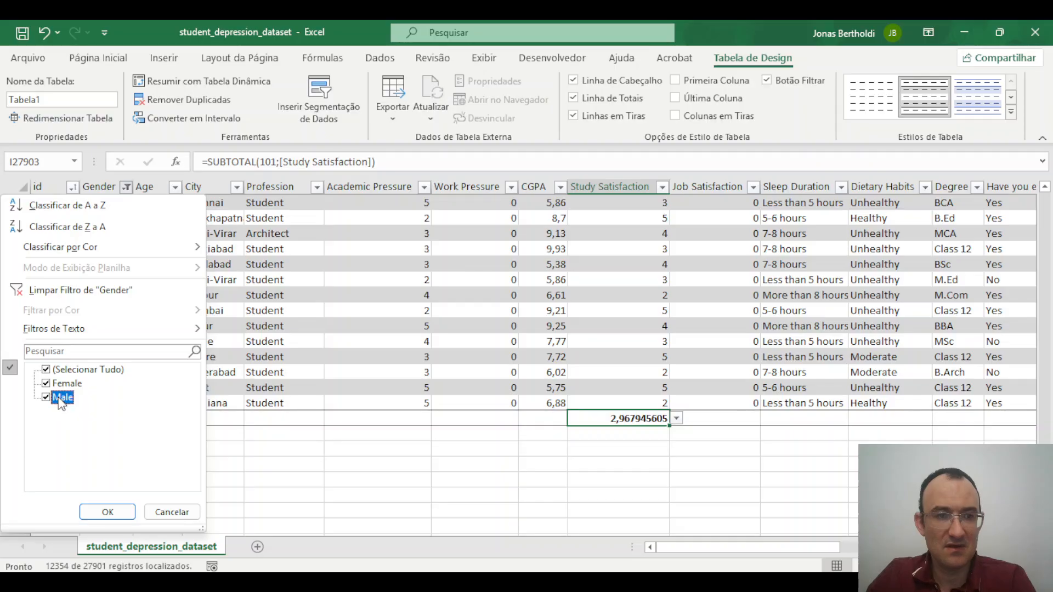
click(174, 188)
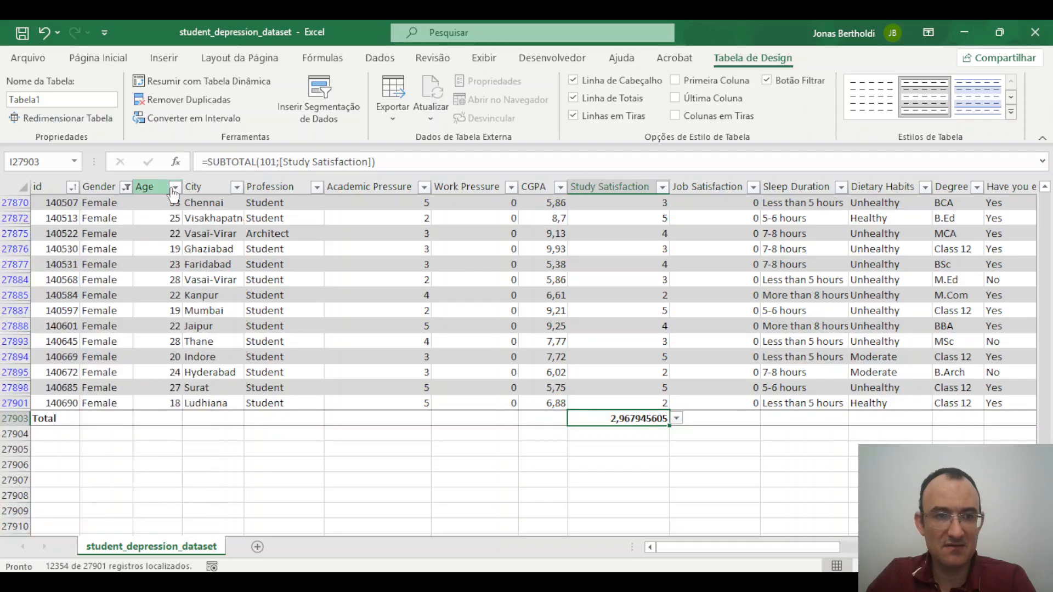
Include Male again in the Gender filter so that the table shows both genders.
click(125, 188)
click(66, 398)
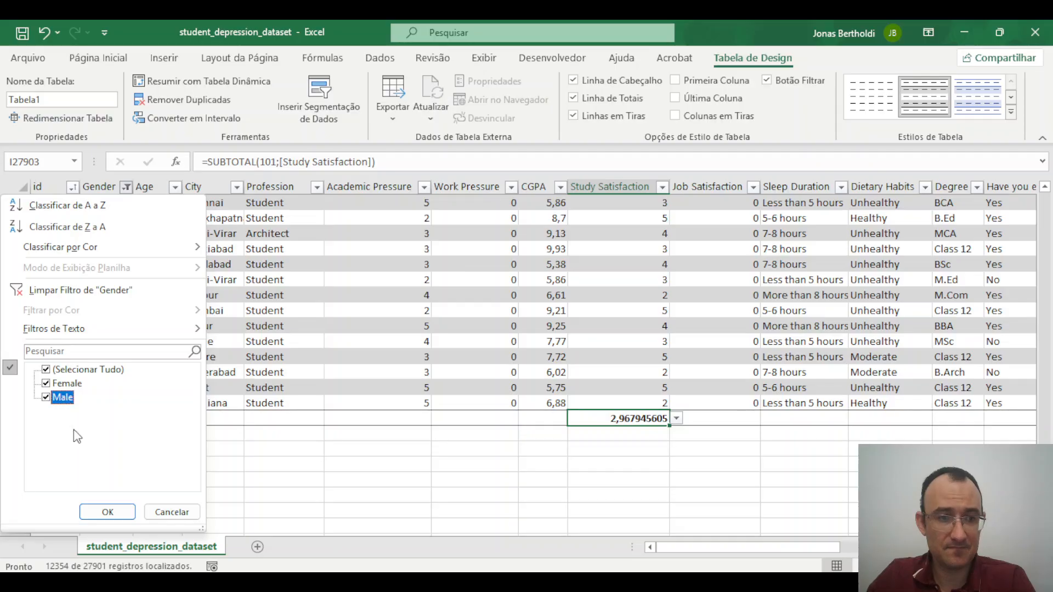
click(106, 513)
Examine the range of ages in the Age column's filter list and leave it without filtering.
scroll(219, 235, up, 20)
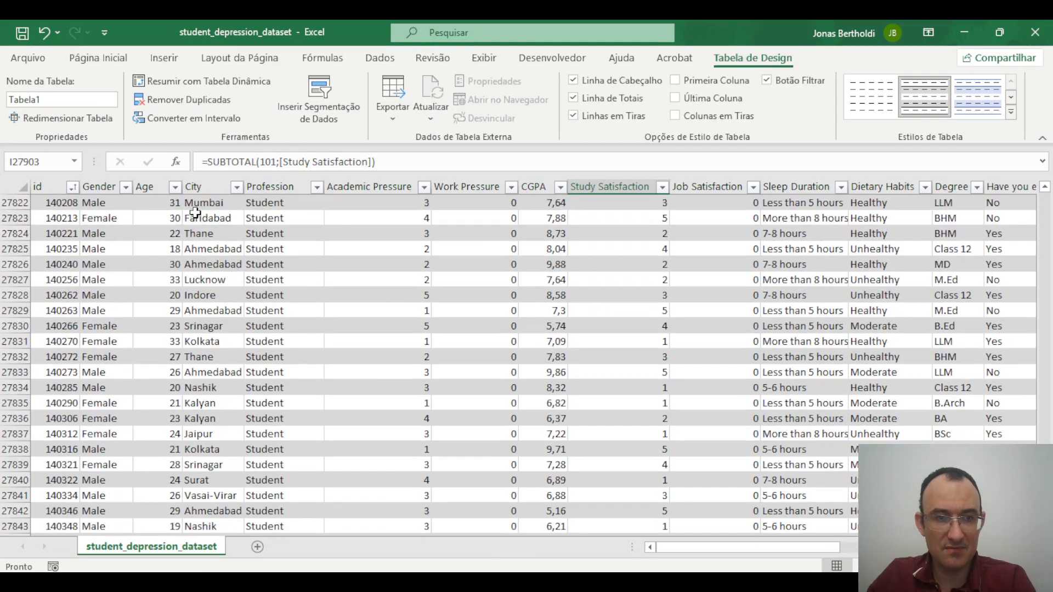
click(175, 188)
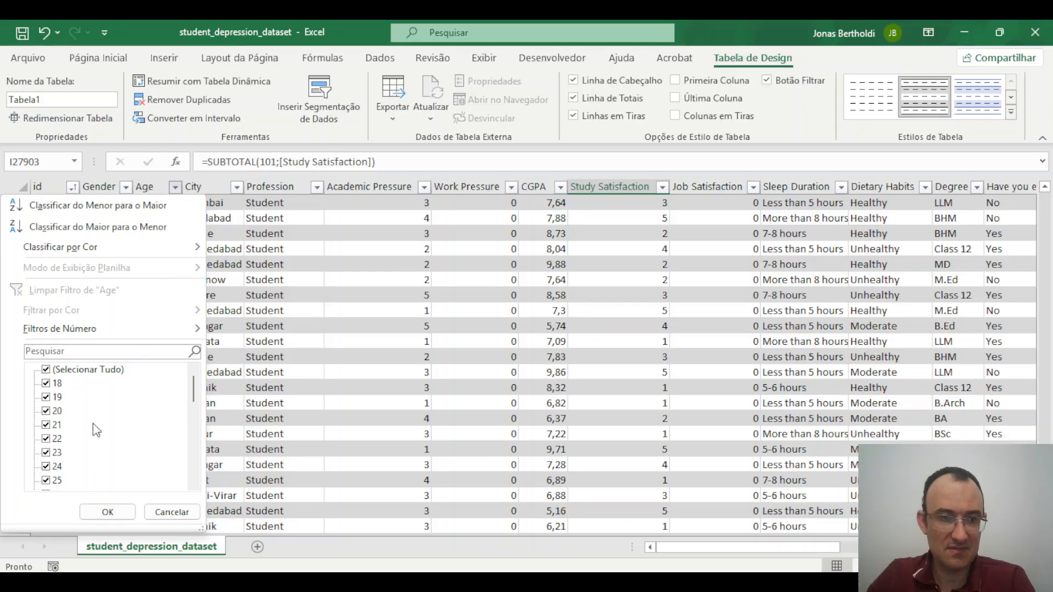
scroll(92, 430, down, 6)
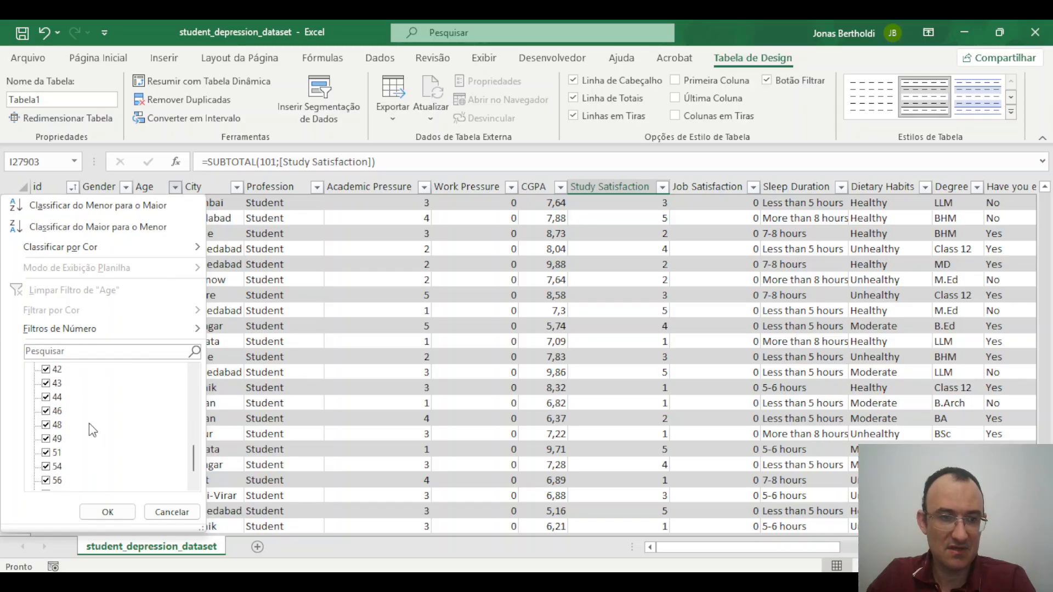
click(172, 512)
Sort the table by the Age column from largest to smallest.
scroll(209, 330, up, 1)
scroll(208, 330, up, 16)
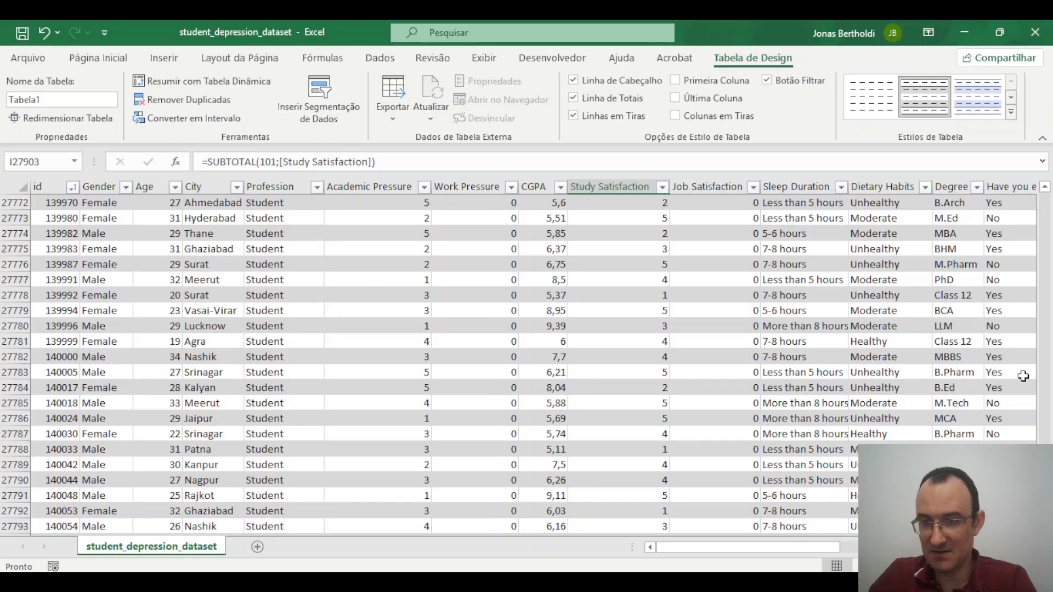
drag(1044, 422, 1043, 160)
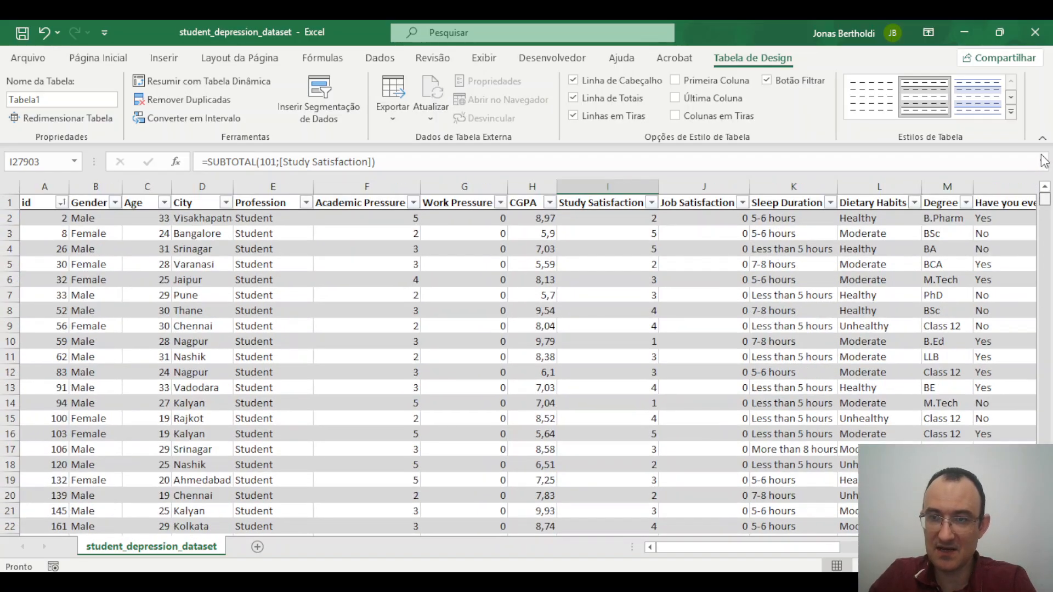
click(164, 202)
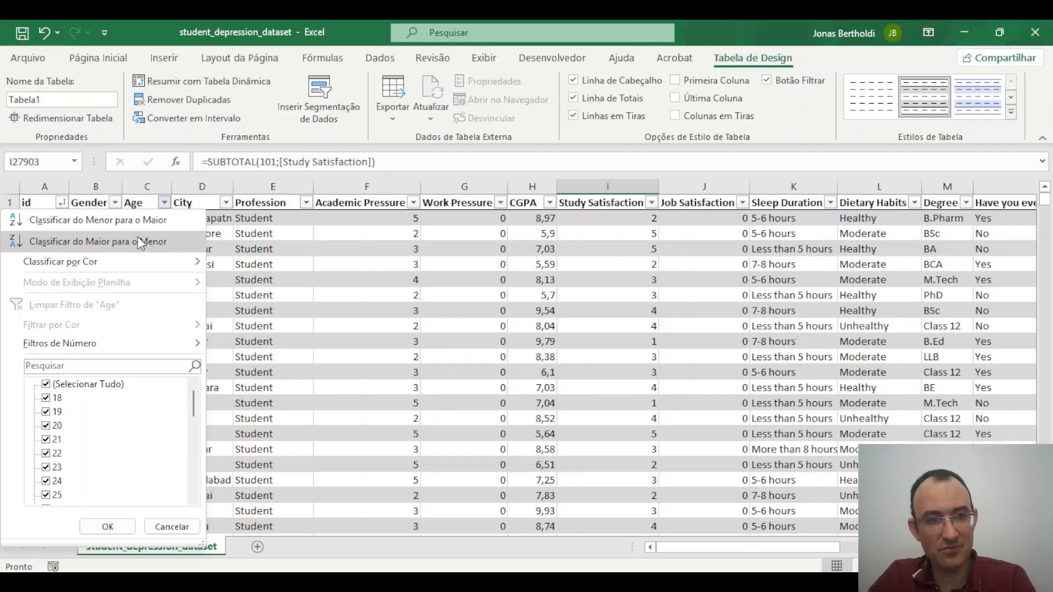
click(140, 242)
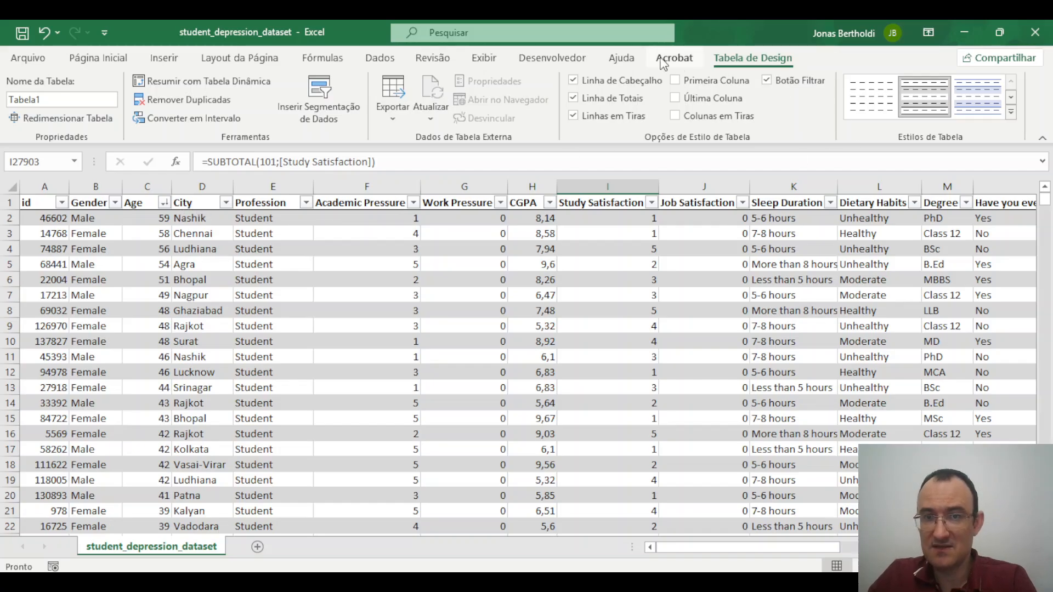
Insert a slicer for the City column of the table.
click(488, 64)
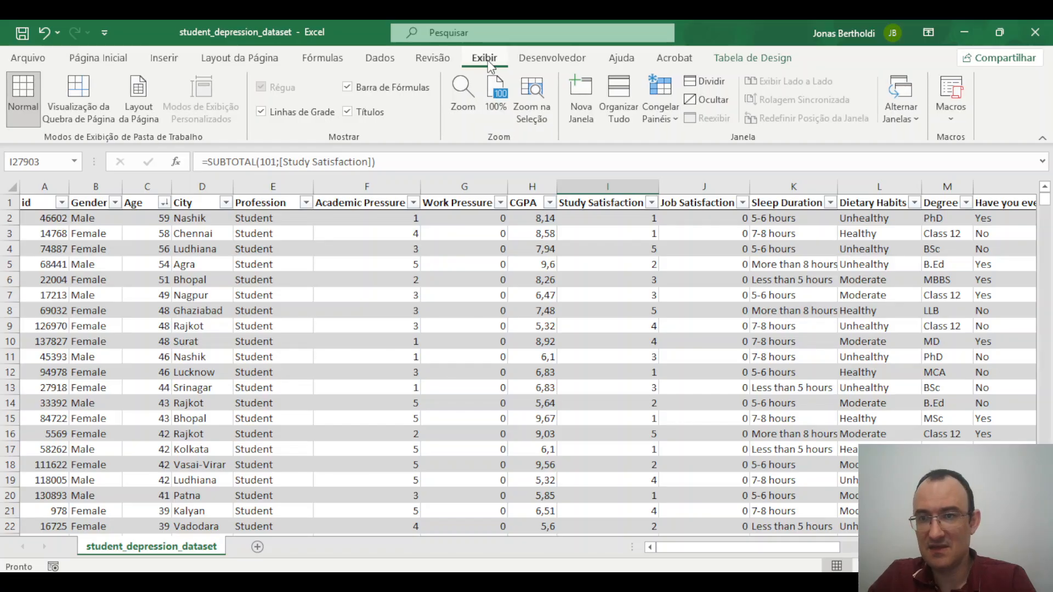
click(433, 60)
click(379, 61)
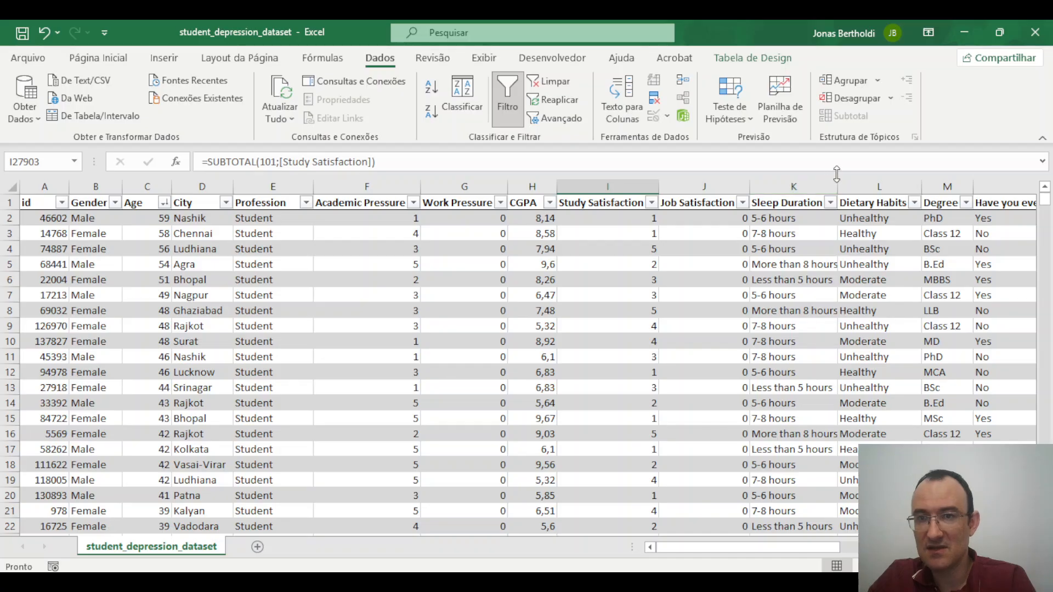
click(302, 62)
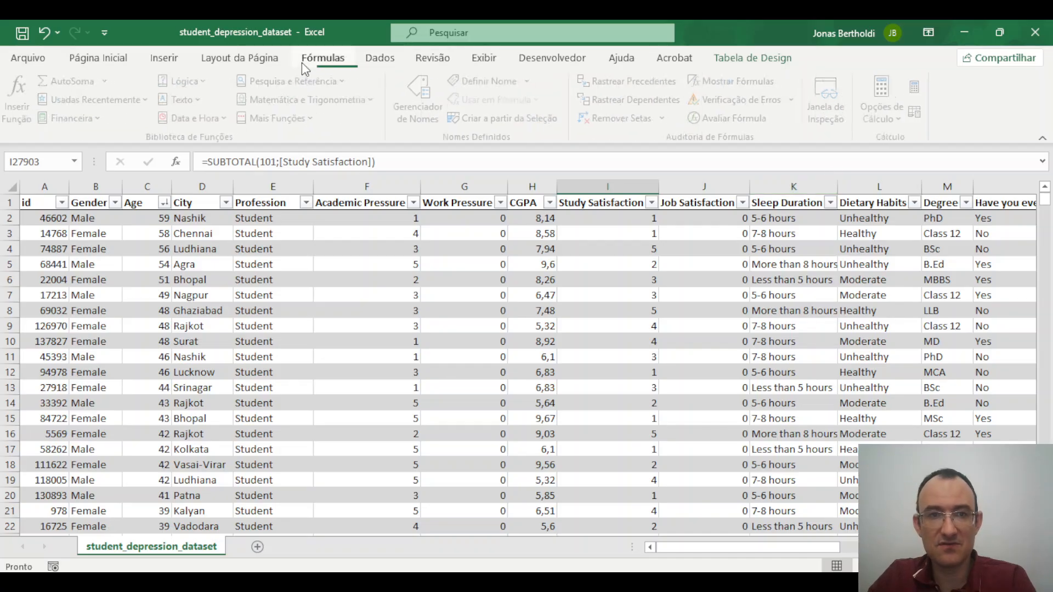
click(216, 62)
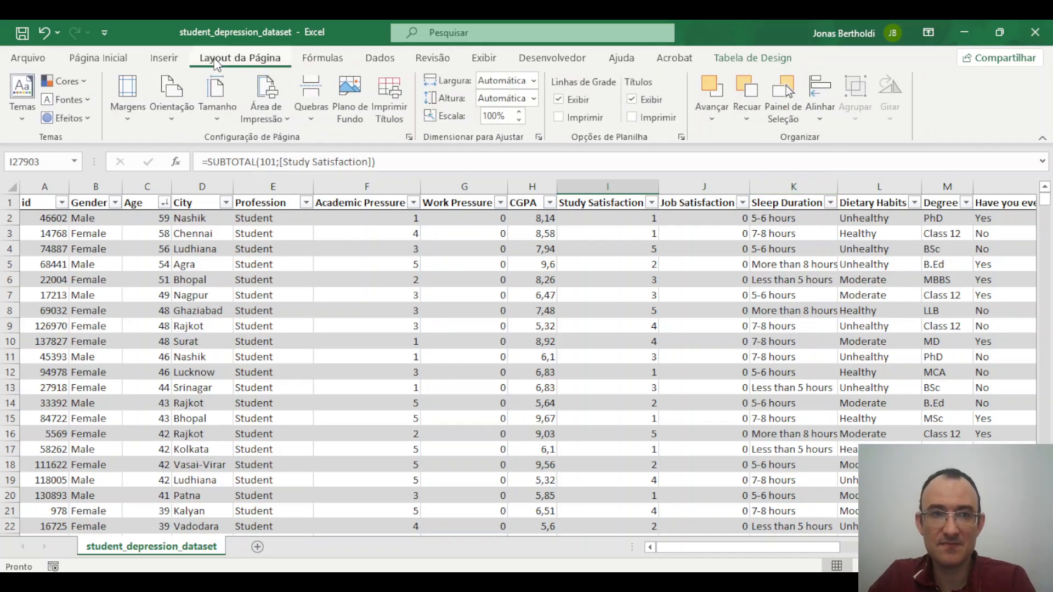
click(161, 59)
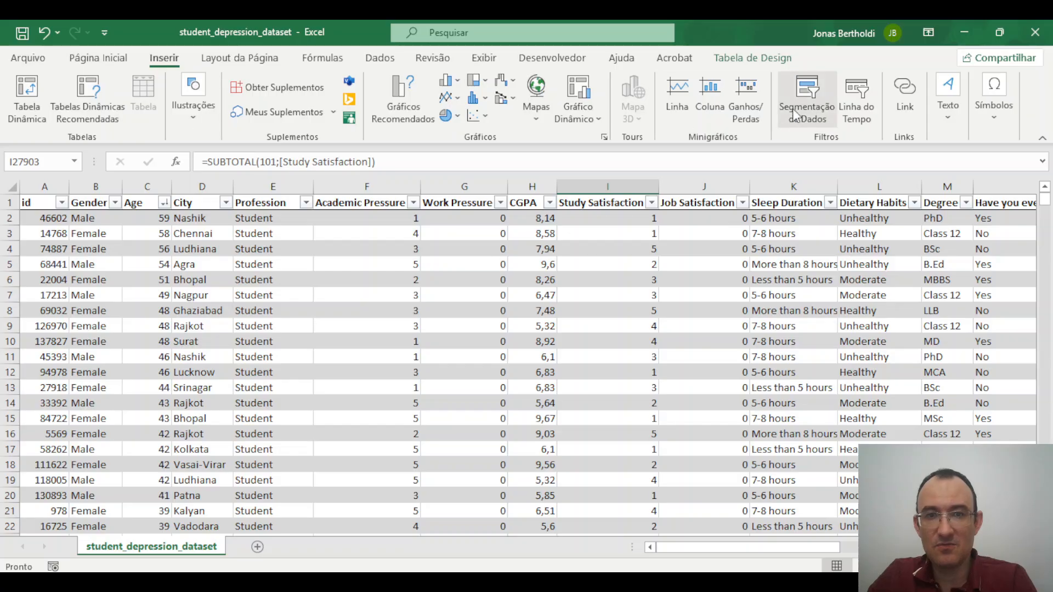
click(814, 107)
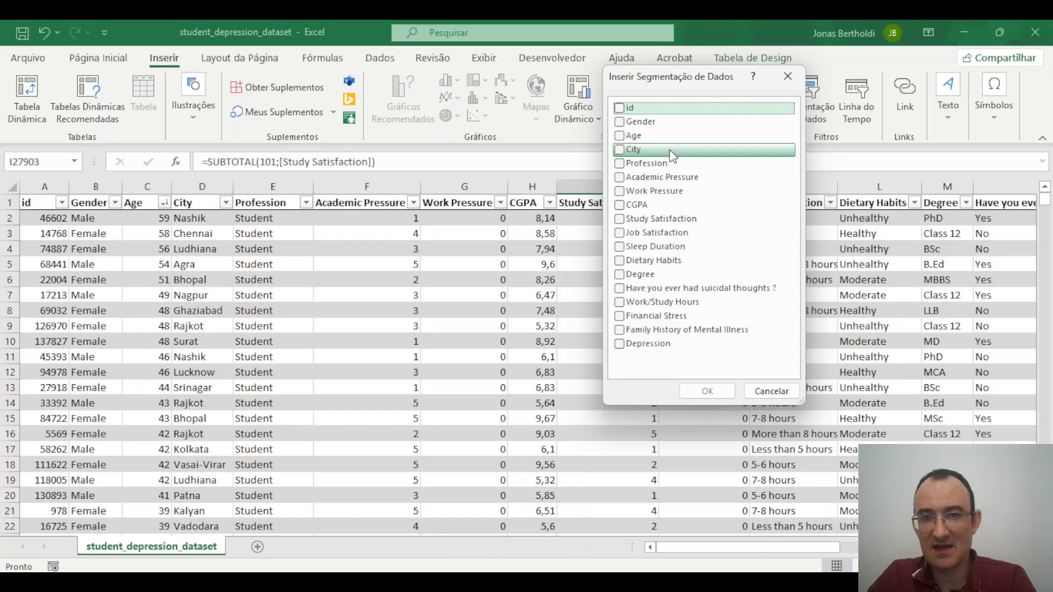
click(619, 149)
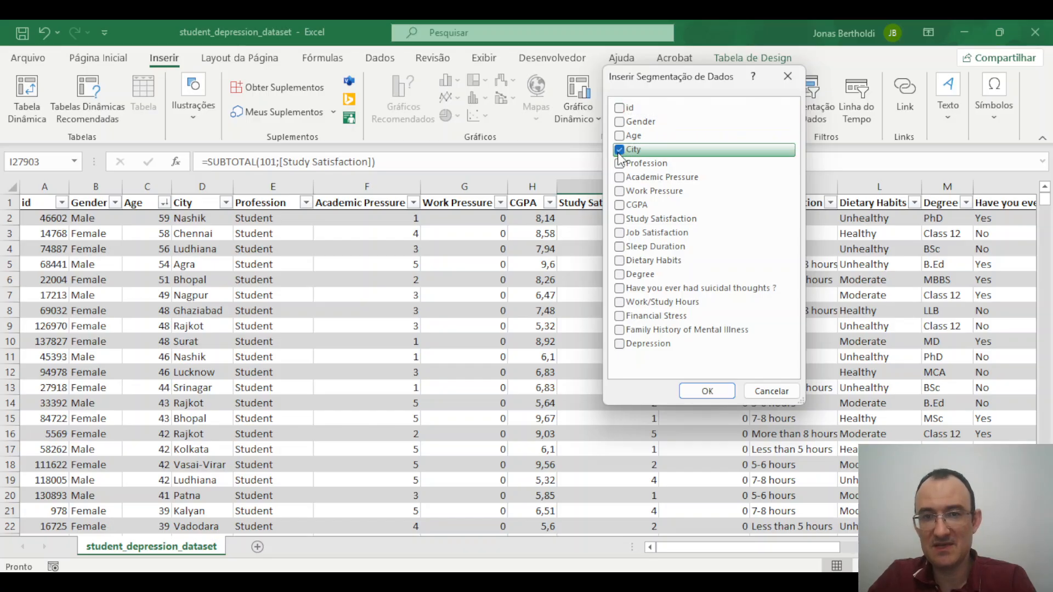
click(689, 391)
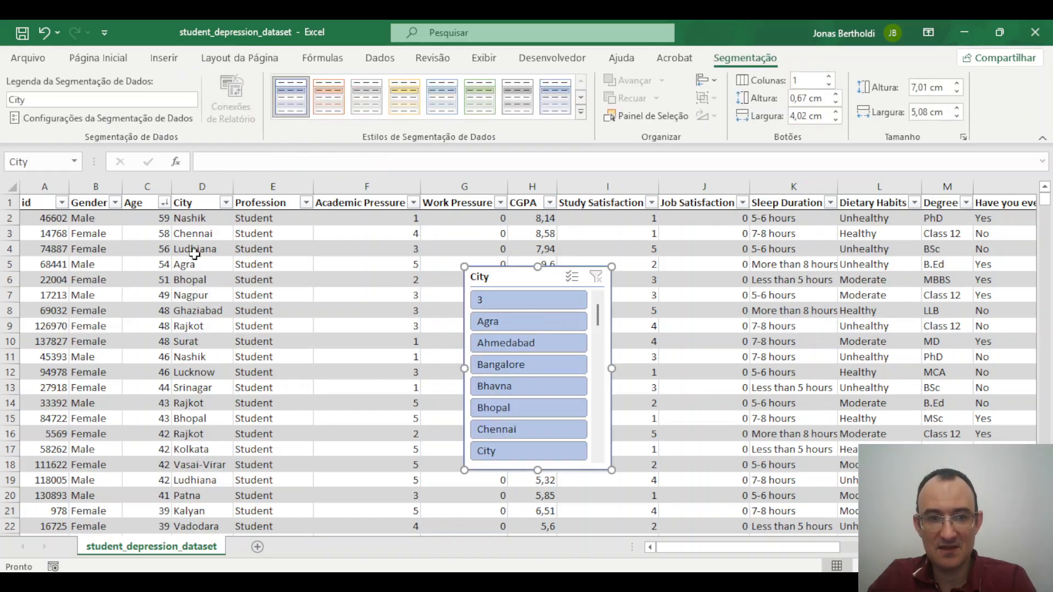
Filter the table with the City slicer by one entry at a time: Ahmedabad, Bangalore, Bhavna, Bhopal, Chennai and City.
click(534, 350)
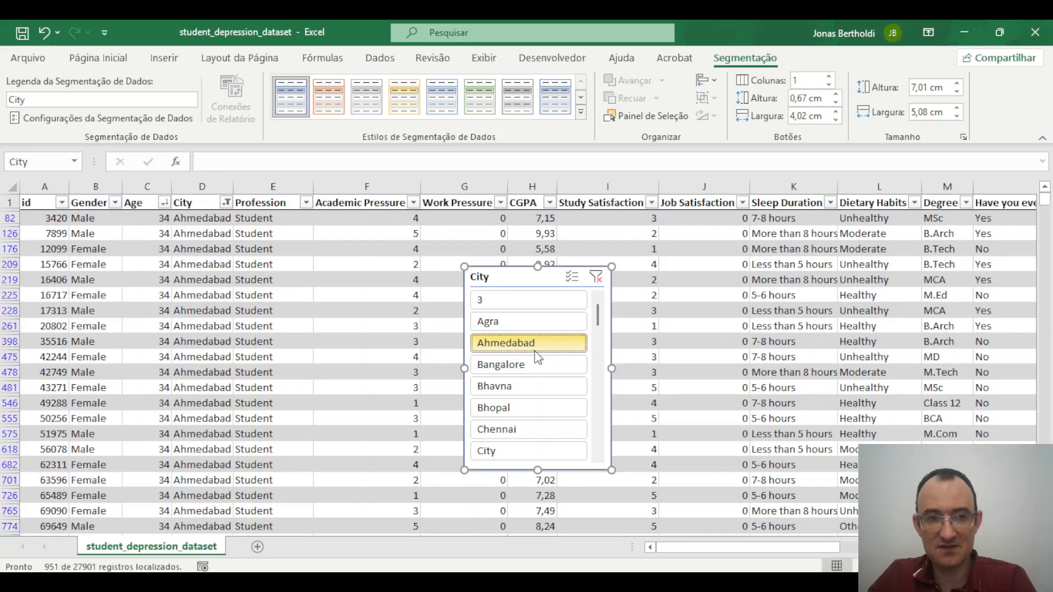
click(534, 371)
click(534, 385)
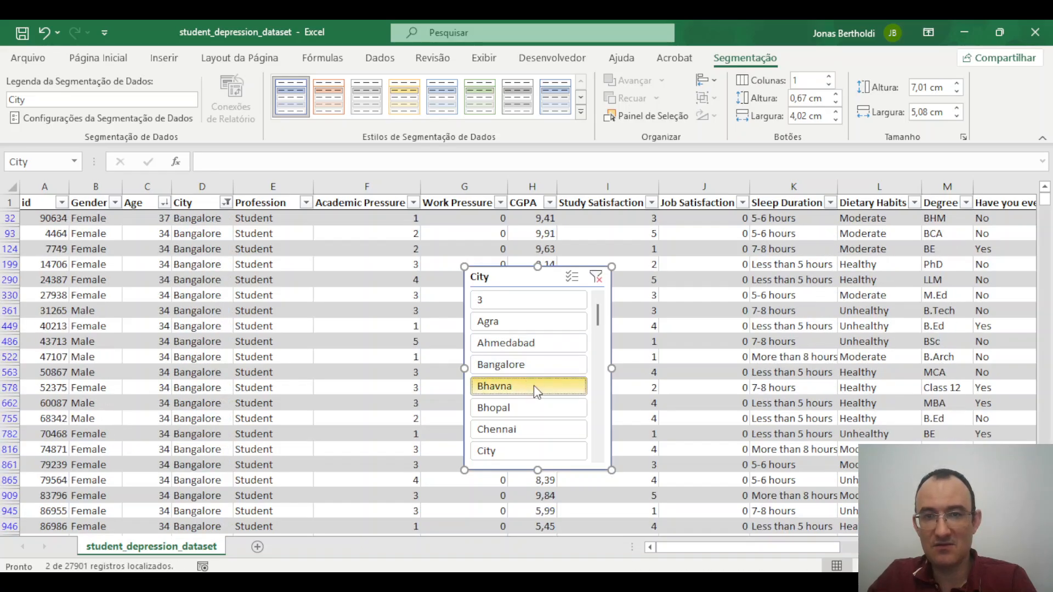
click(534, 408)
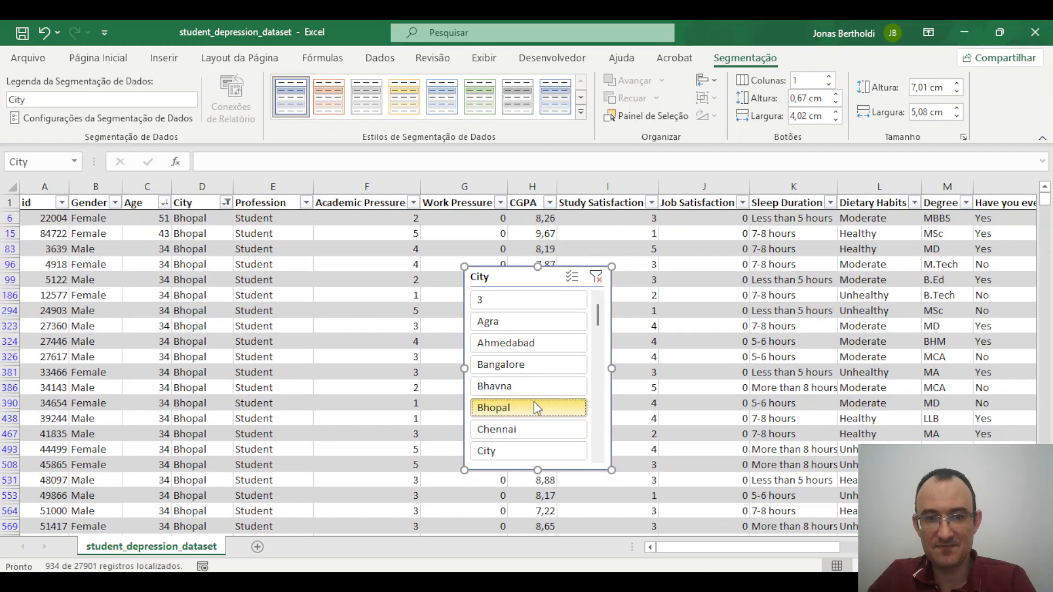
click(534, 429)
click(529, 452)
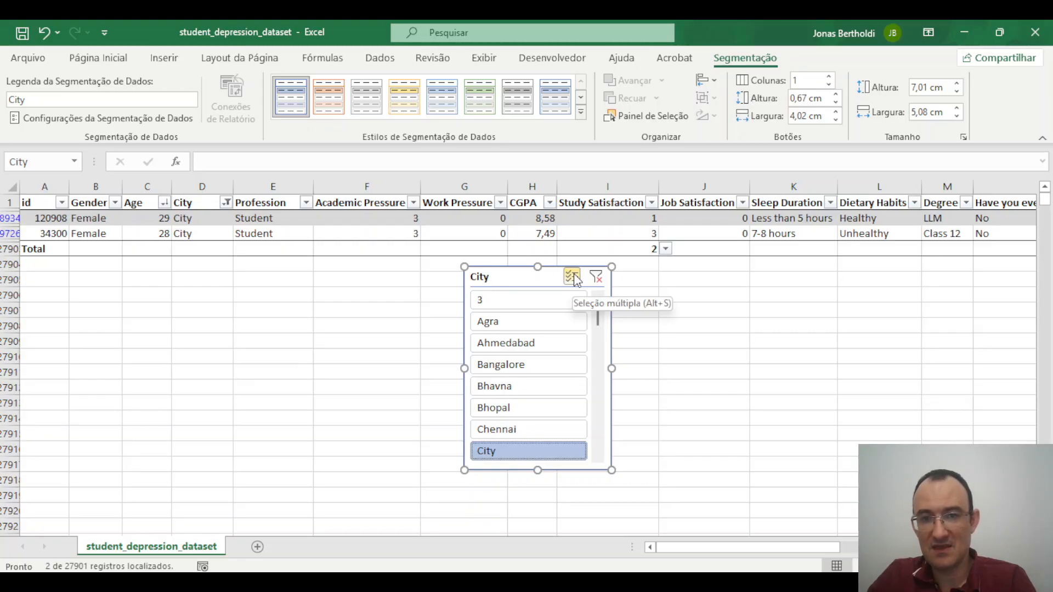
Enable multiple selection in the City slicer, add Bhopal, Bangalore and Ahmedabad to the filter, and clear the filter.
click(573, 278)
click(533, 410)
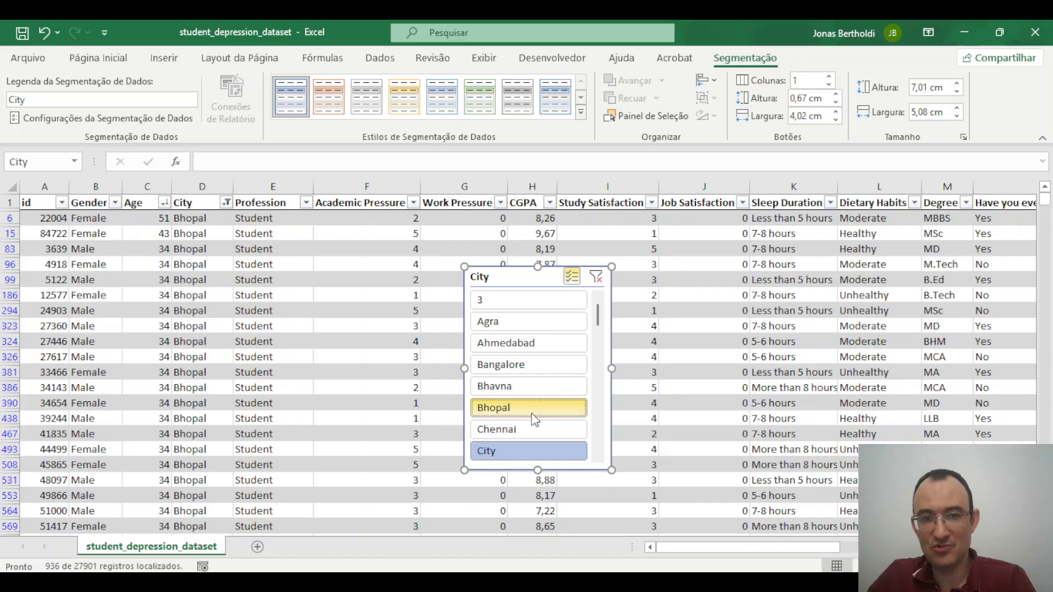
click(531, 370)
click(528, 344)
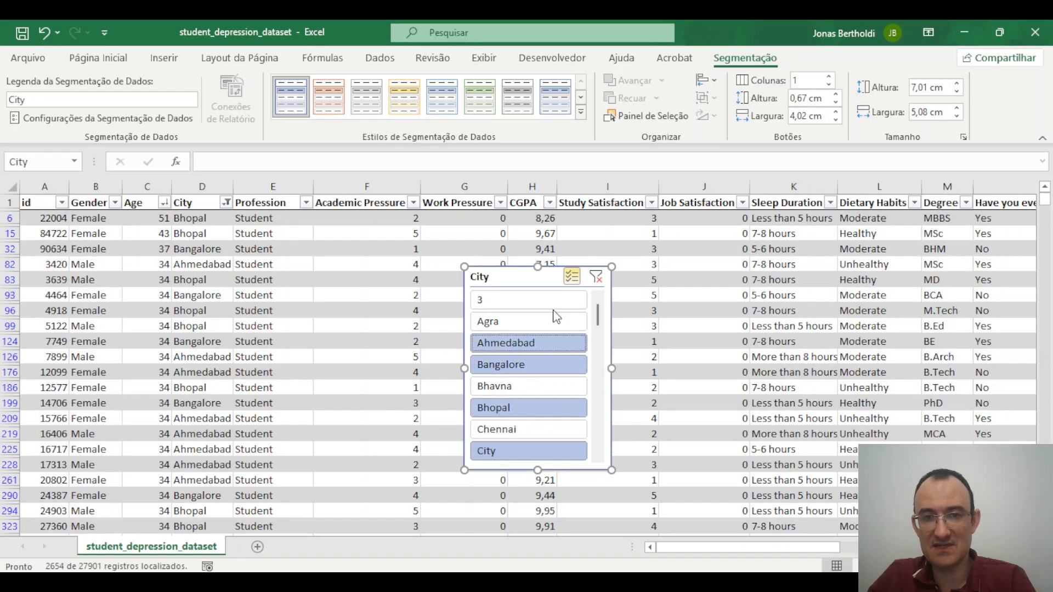
click(597, 278)
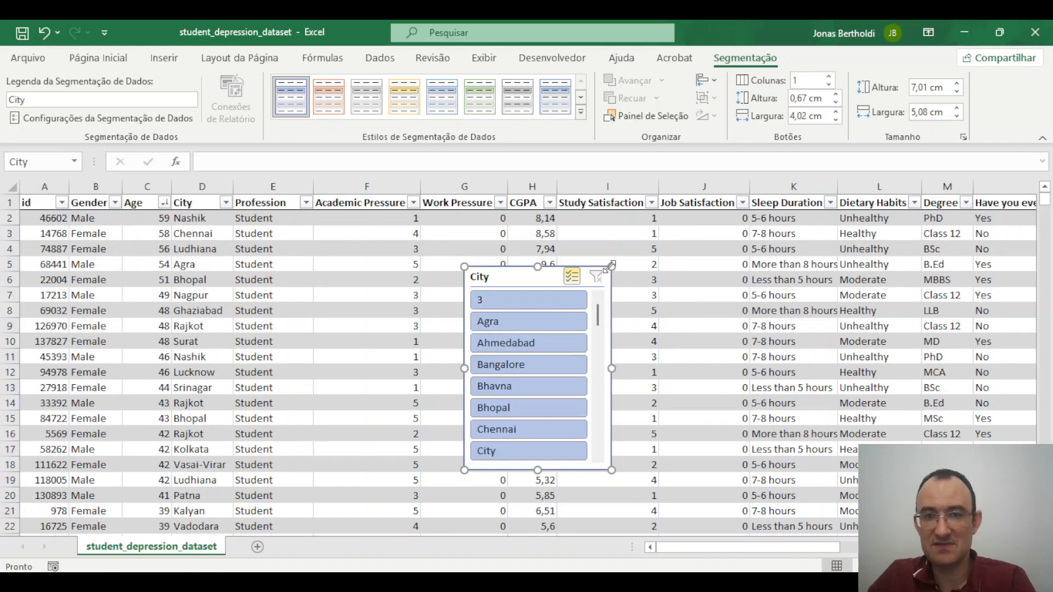
Enlarge the City slicer to about 8.02 cm high and 7.67 cm wide and look through its list of cities.
drag(618, 266, 686, 237)
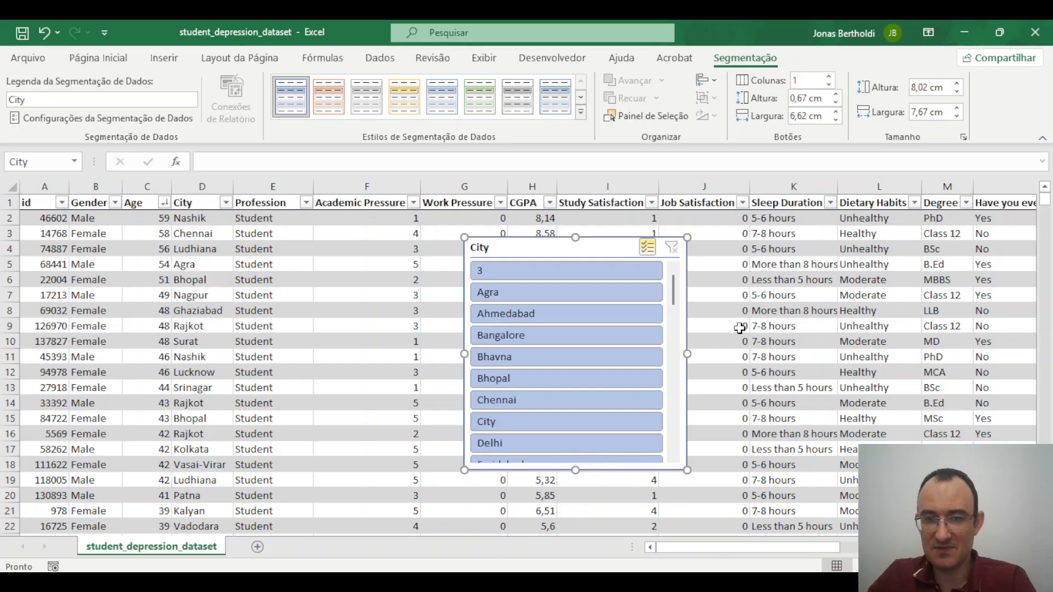
scroll(608, 357, down, 8)
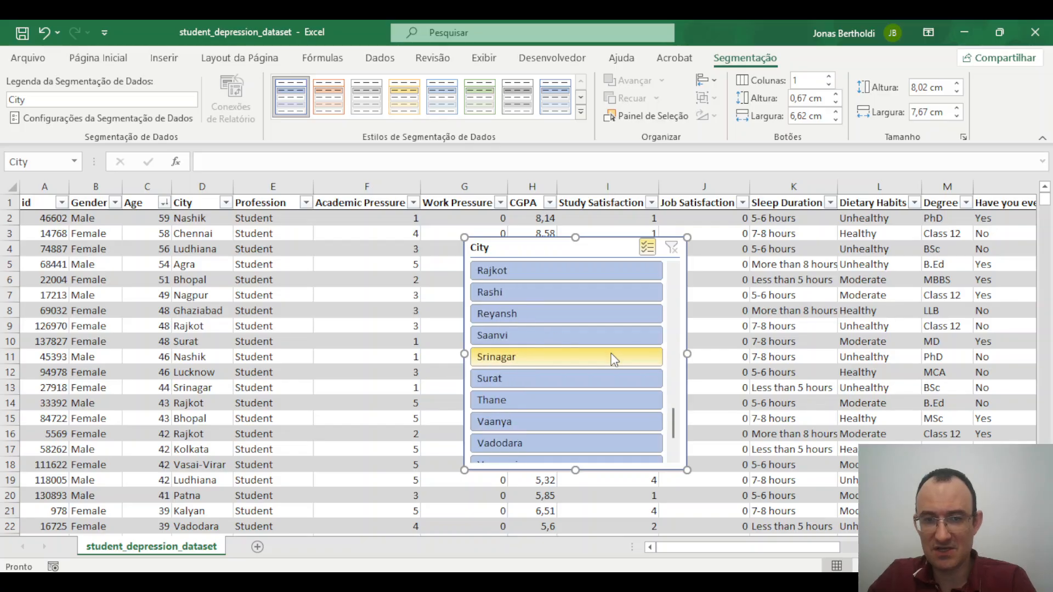
scroll(607, 357, up, 7)
scroll(608, 359, up, 1)
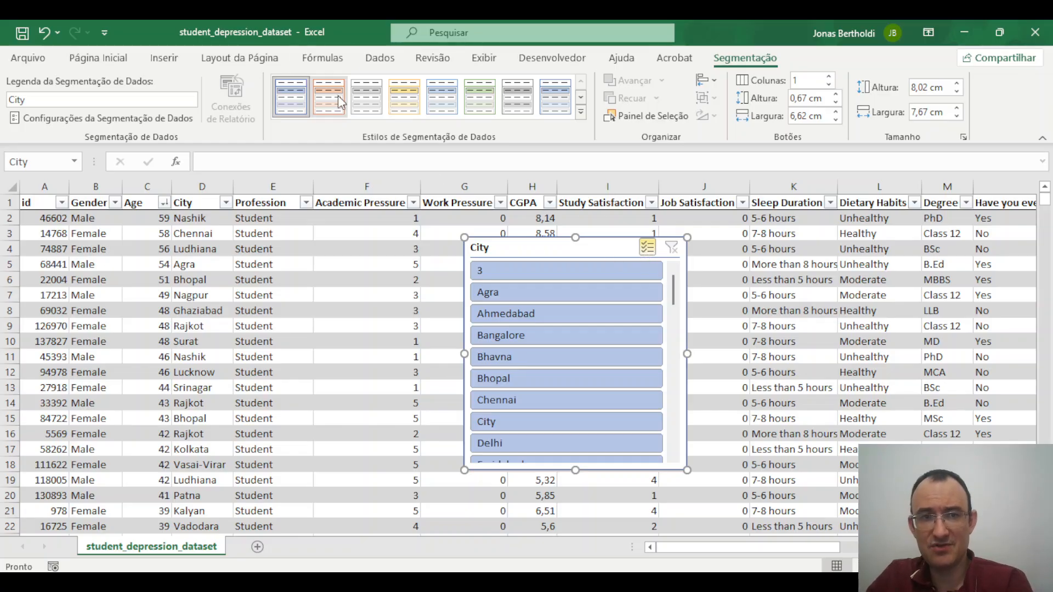
Try the orange and light blue styles on the City slicer and delete the slicer from the sheet.
click(366, 96)
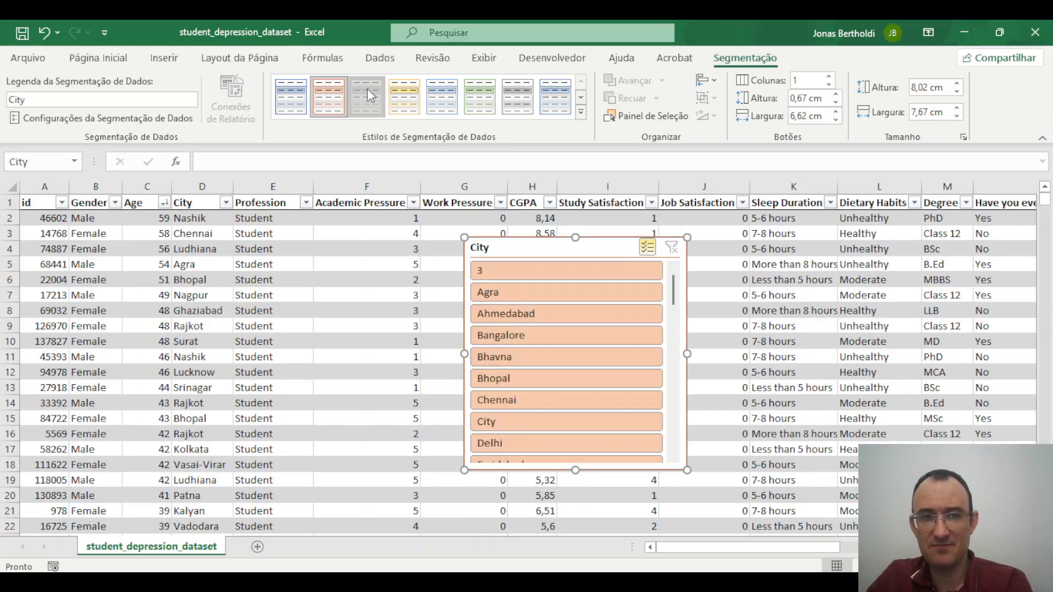
click(441, 94)
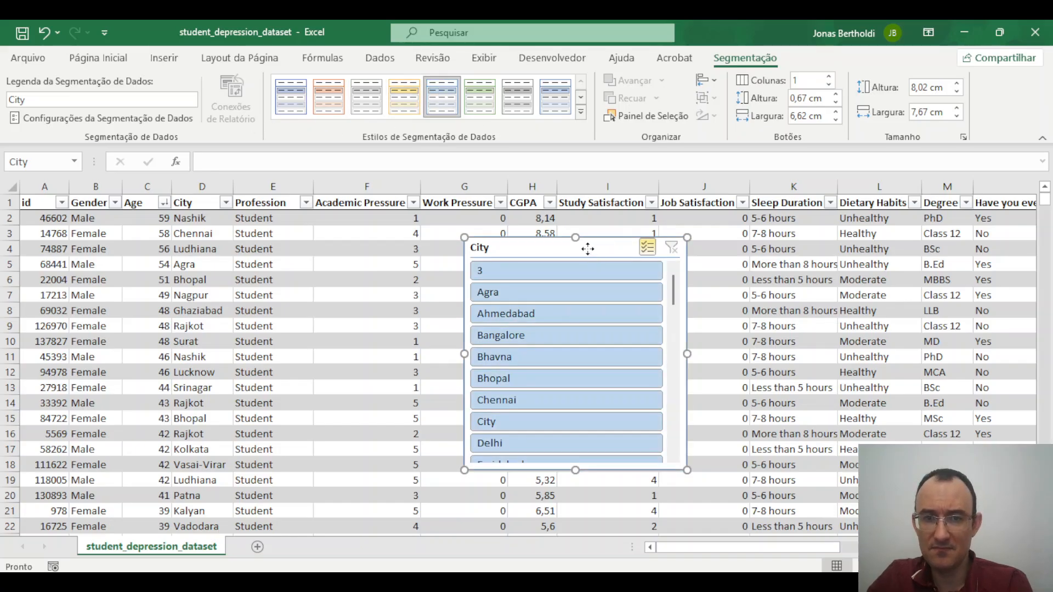
key(Delete)
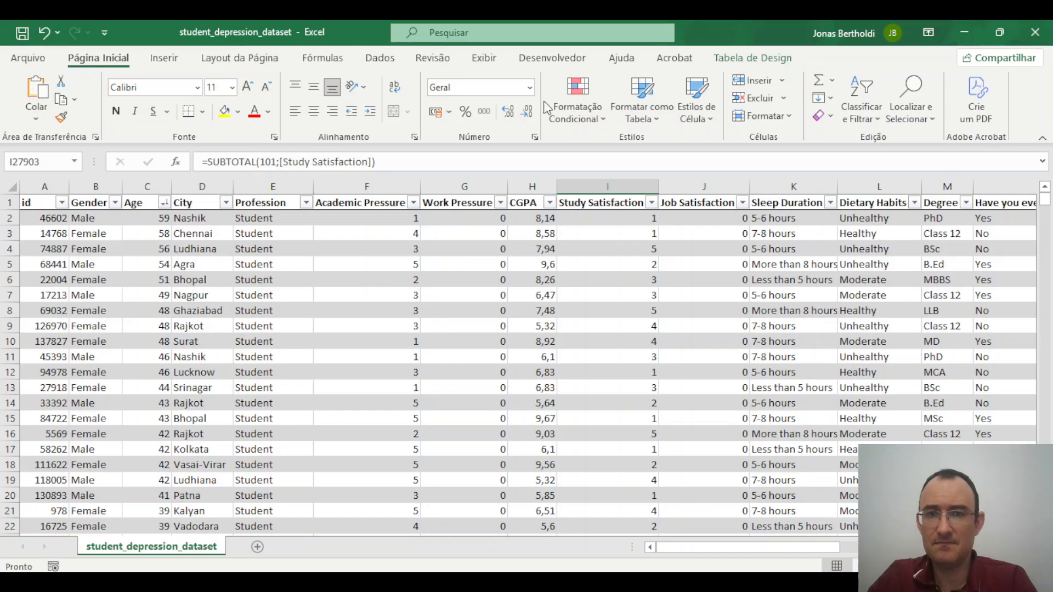
Try a custom sort with a second level ordered Z to A below Age, view the sort-on options, and cancel it.
click(866, 116)
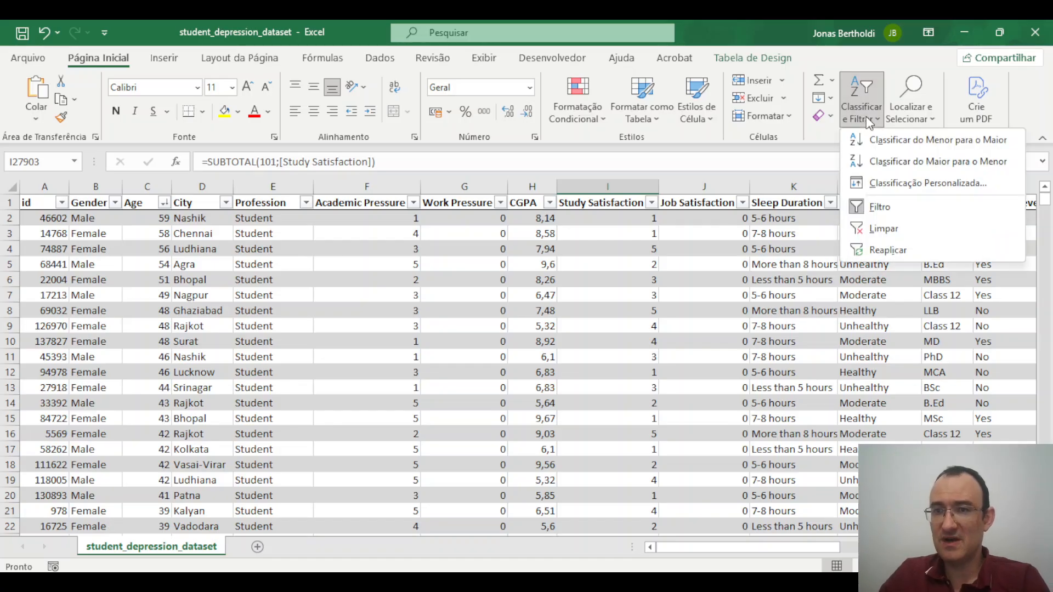
click(934, 186)
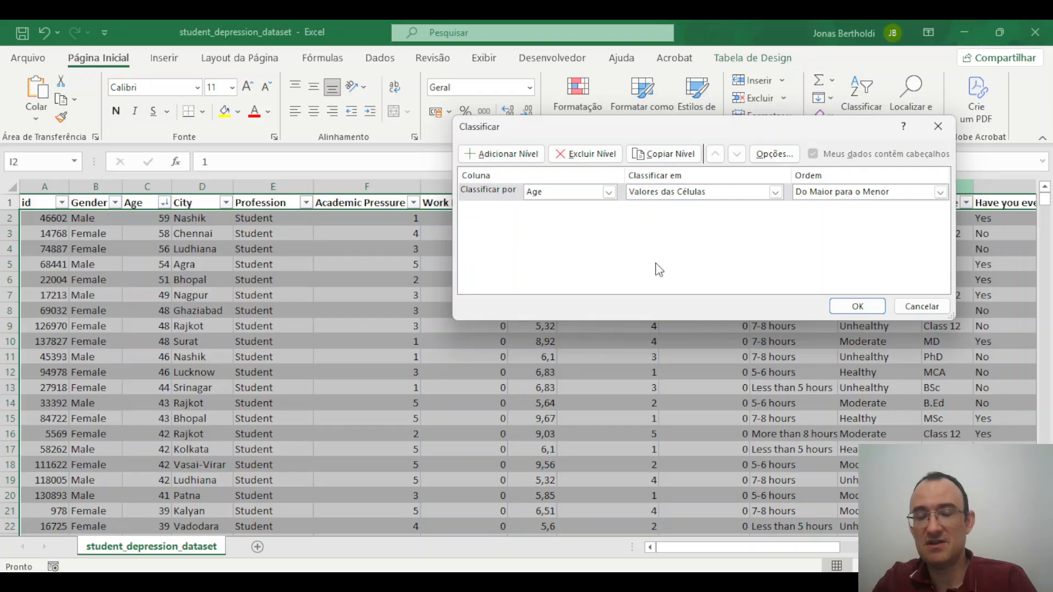
click(517, 156)
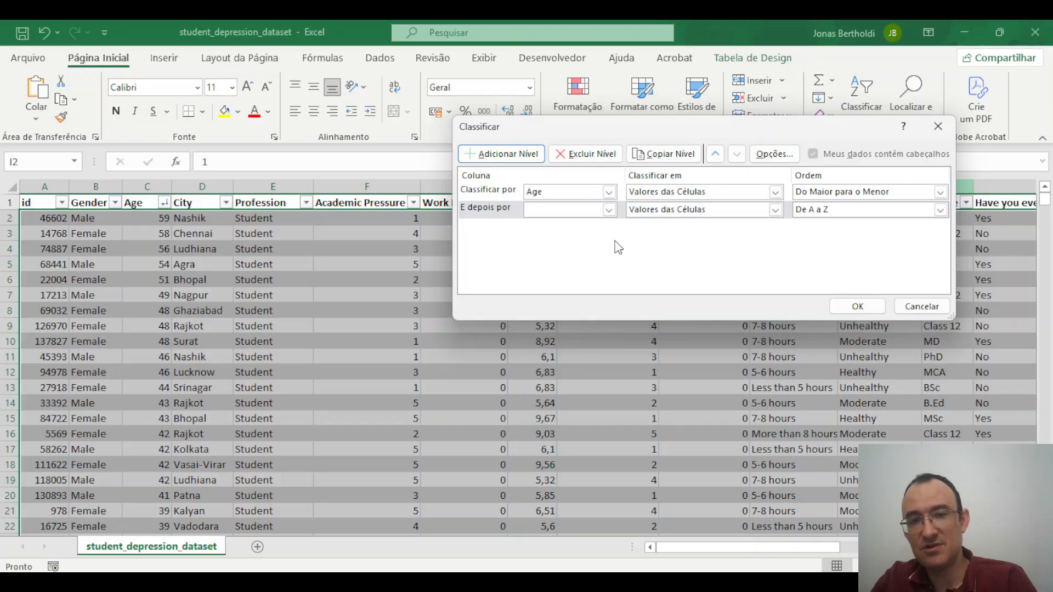
click(608, 192)
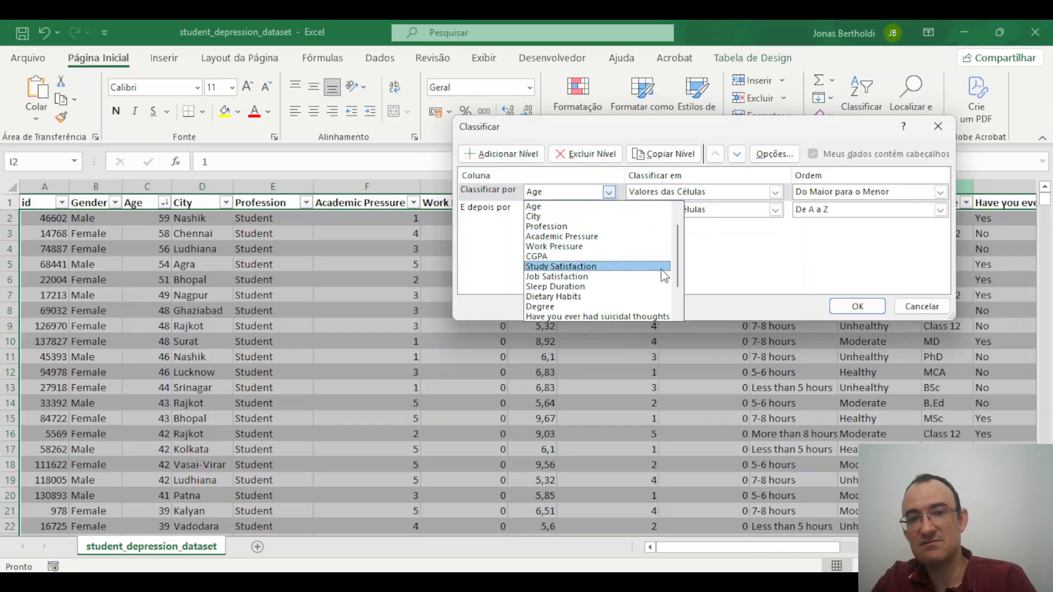
click(733, 290)
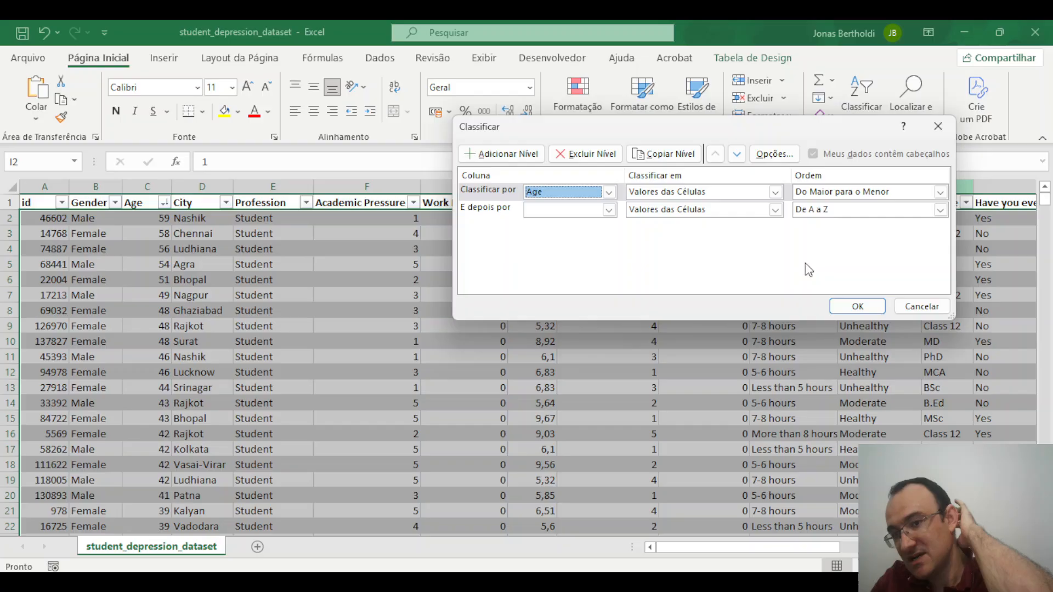
click(936, 210)
click(898, 235)
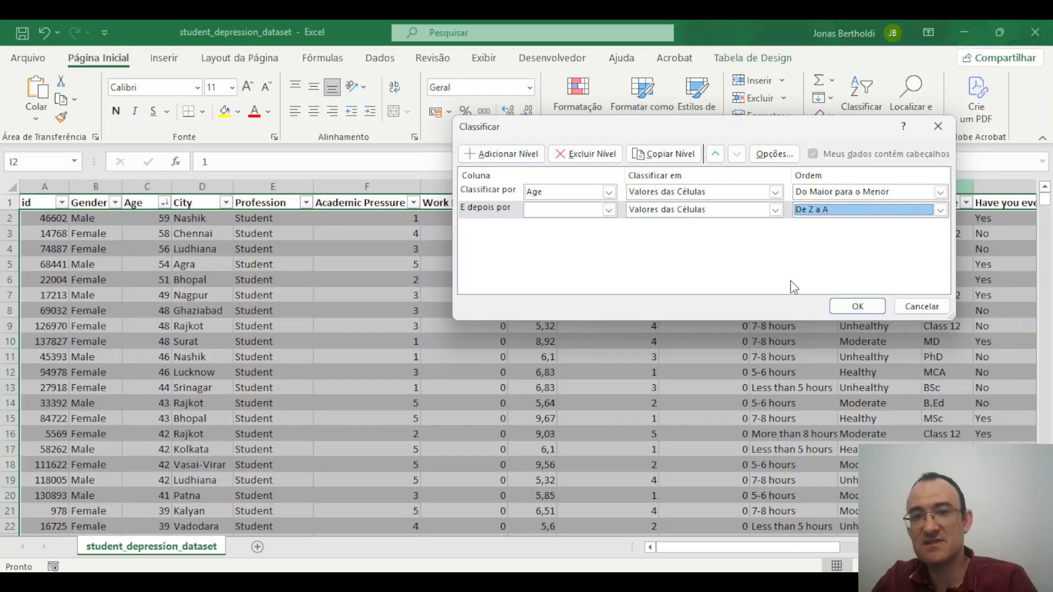
click(772, 192)
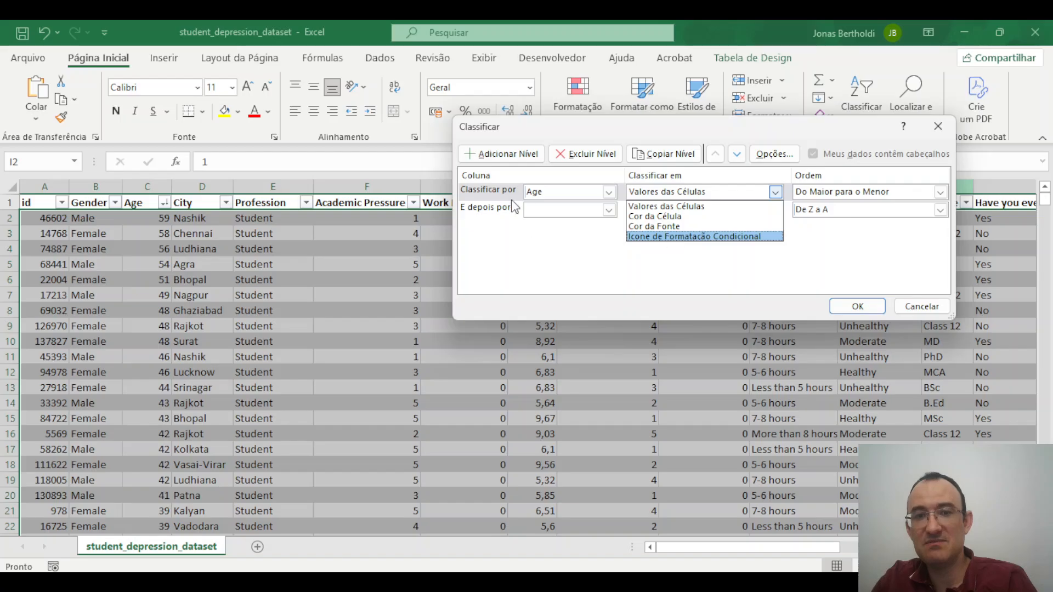
click(922, 309)
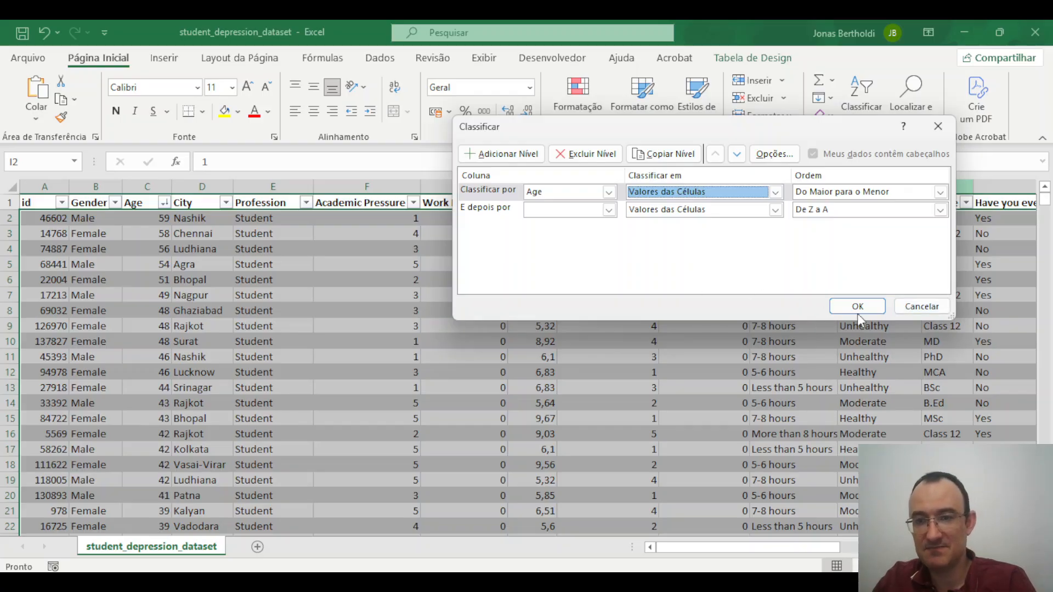
click(927, 306)
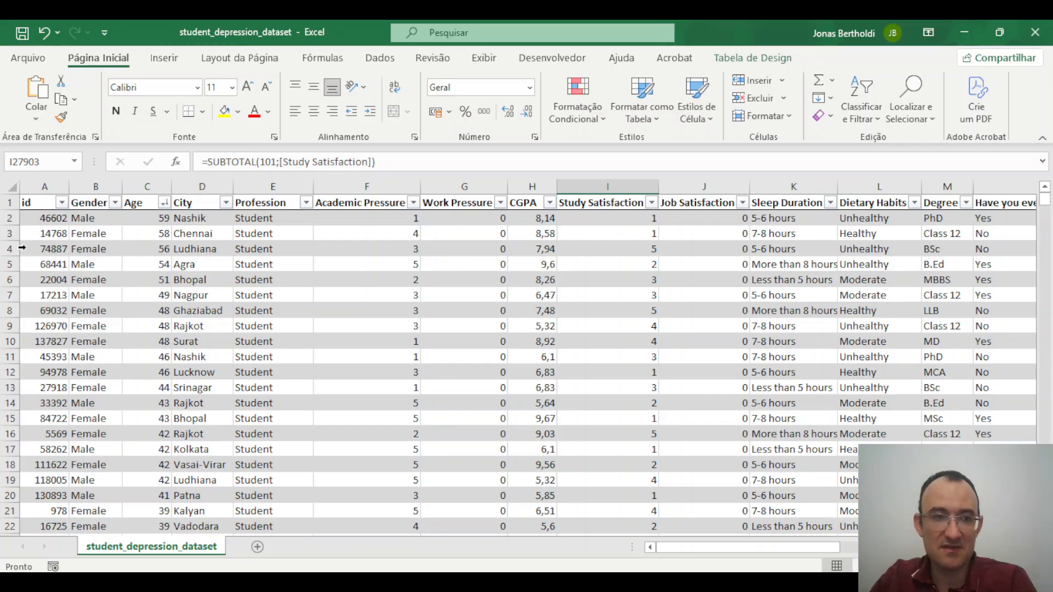
Select all the City data in the table and open the quick analysis options for it.
click(203, 249)
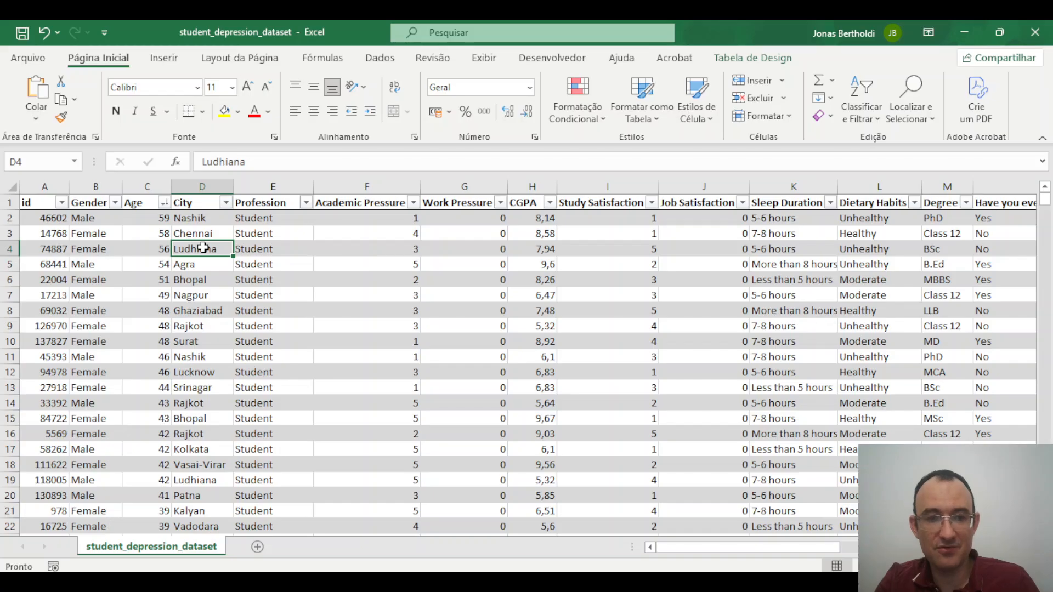
key(ctrl+space)
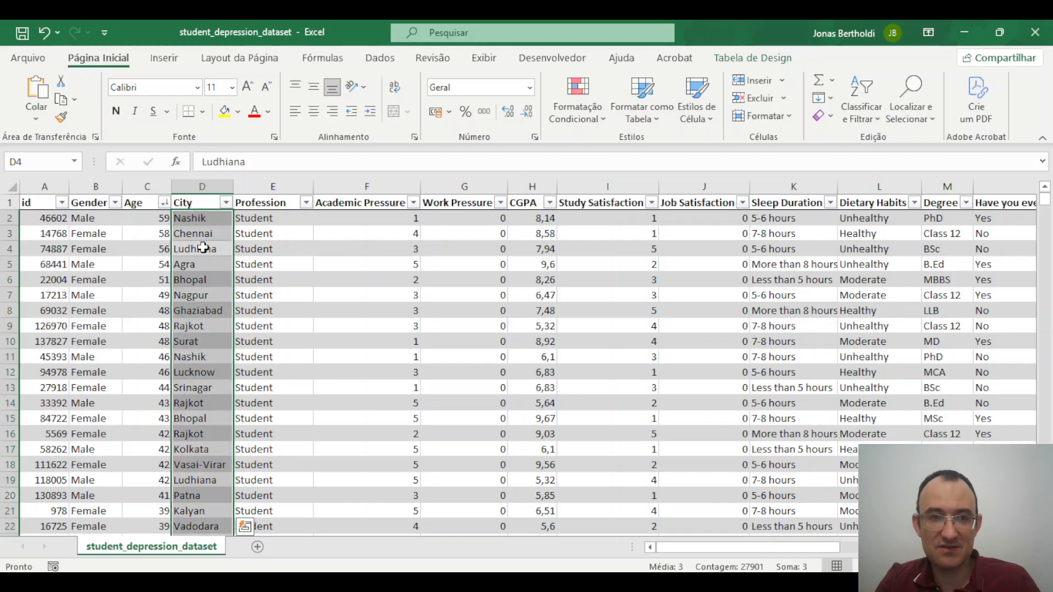
key(ctrl+q)
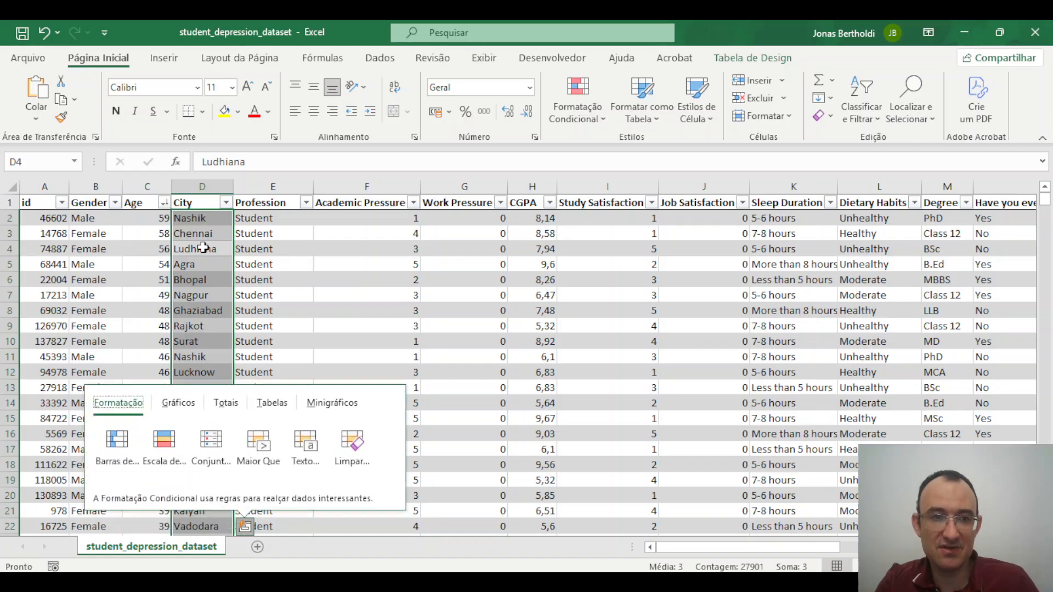
Select the table's whole row 4 and return the selection to the single cell D4.
click(203, 248)
key(shift+space)
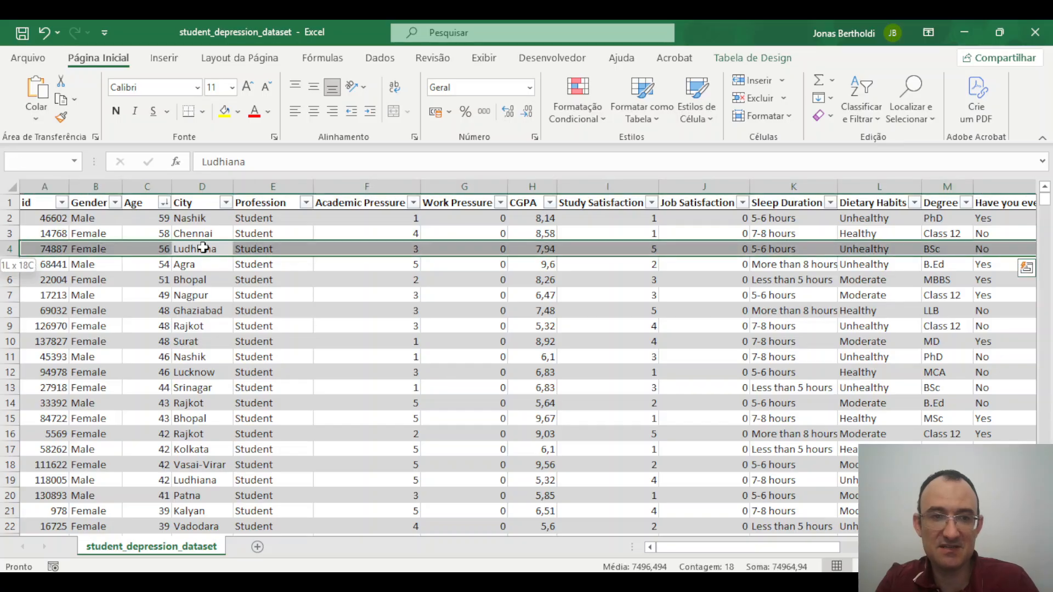
click(203, 248)
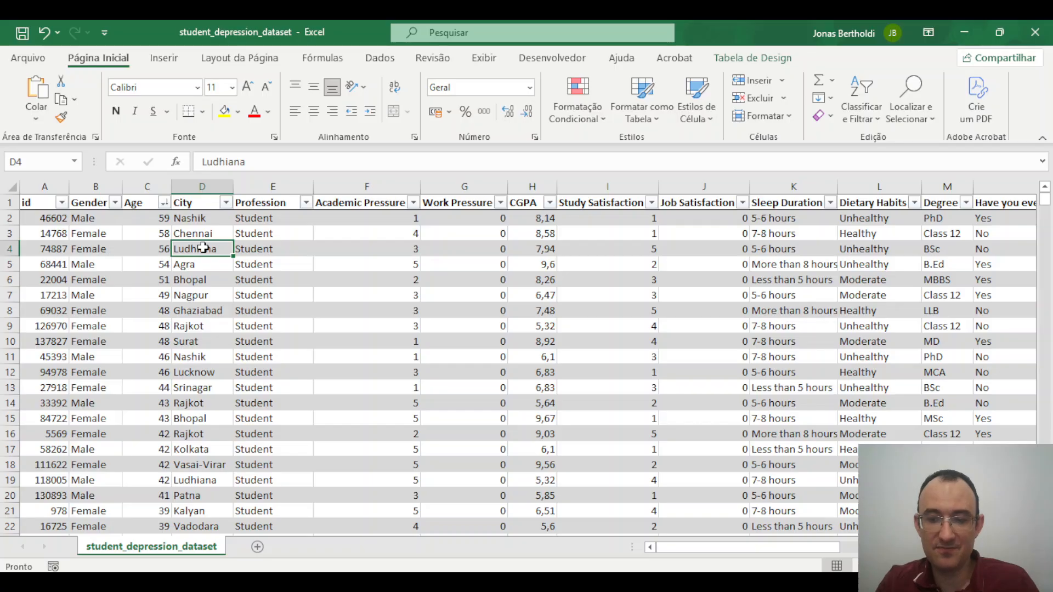
Insert a blank table row above row 4 and delete it again.
key(ctrl+plus)
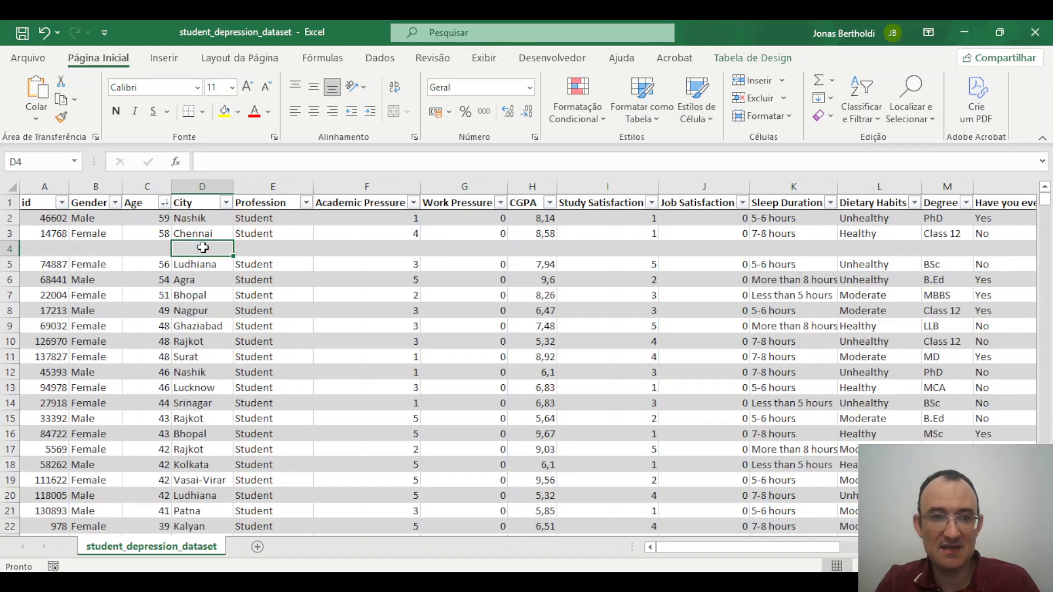
key(ctrl+minus)
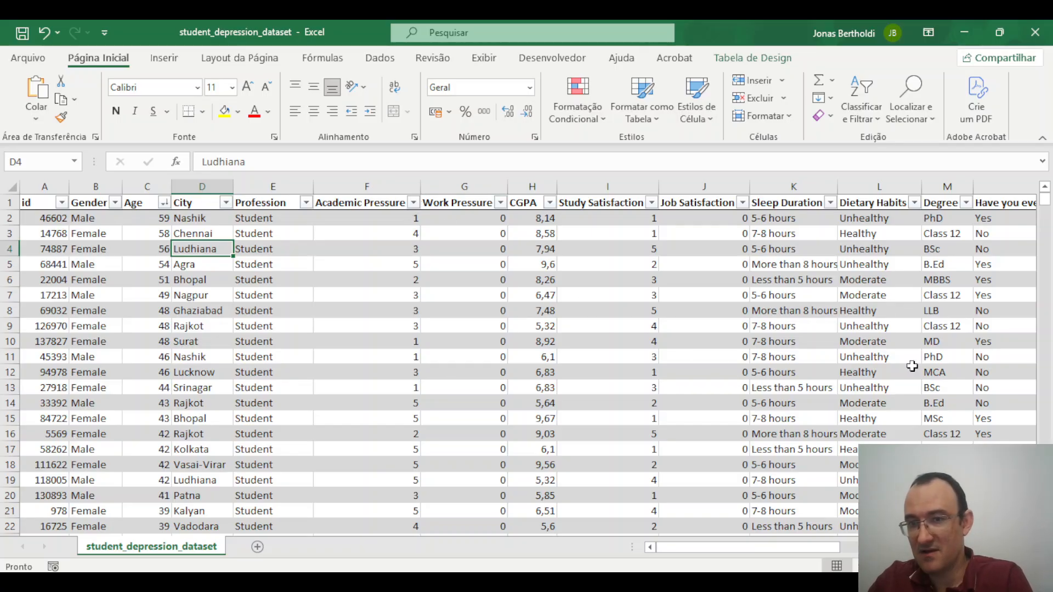
Sort the table by the Sleep Duration column from A to Z and look through the sorted rows.
click(830, 202)
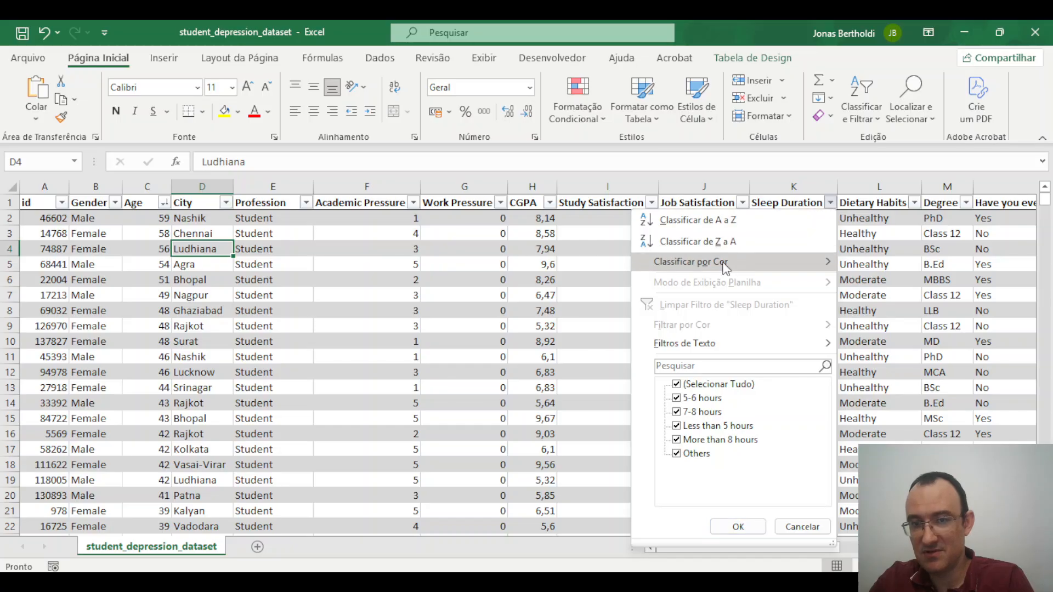
click(722, 219)
scroll(805, 235, down, 20)
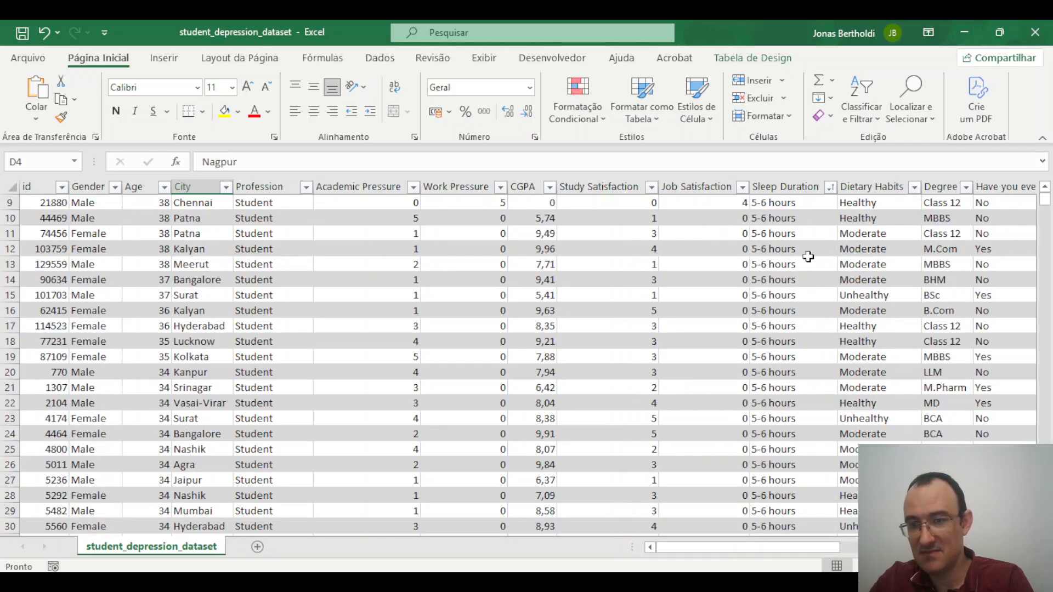
scroll(806, 280, up, 20)
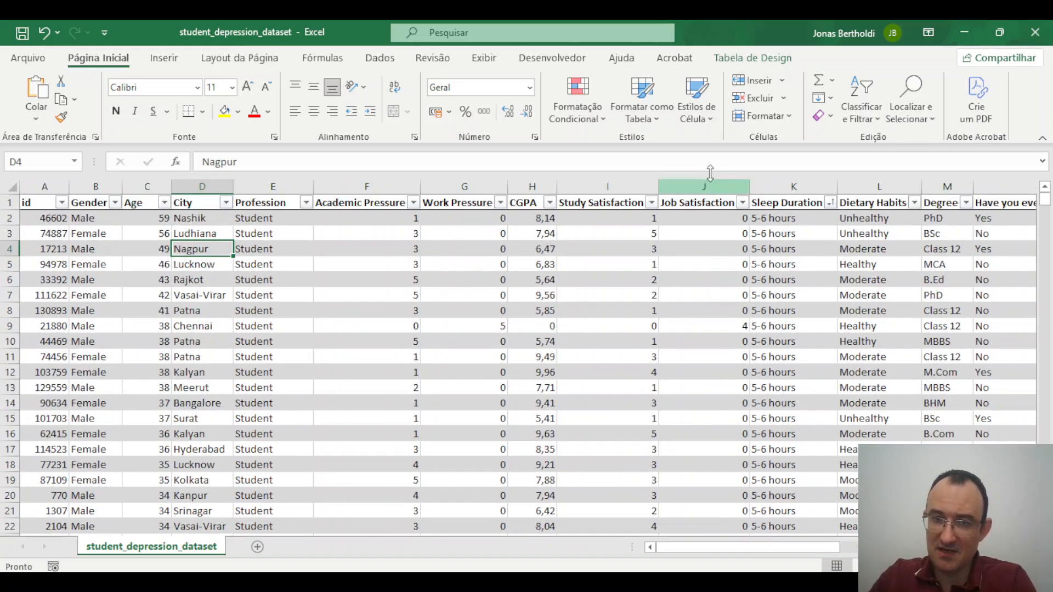
Narrow the Study Satisfaction, Job Satisfaction, suicidal thoughts and Work/Study Hours columns, and slightly widen Sleep Duration.
drag(752, 183, 622, 183)
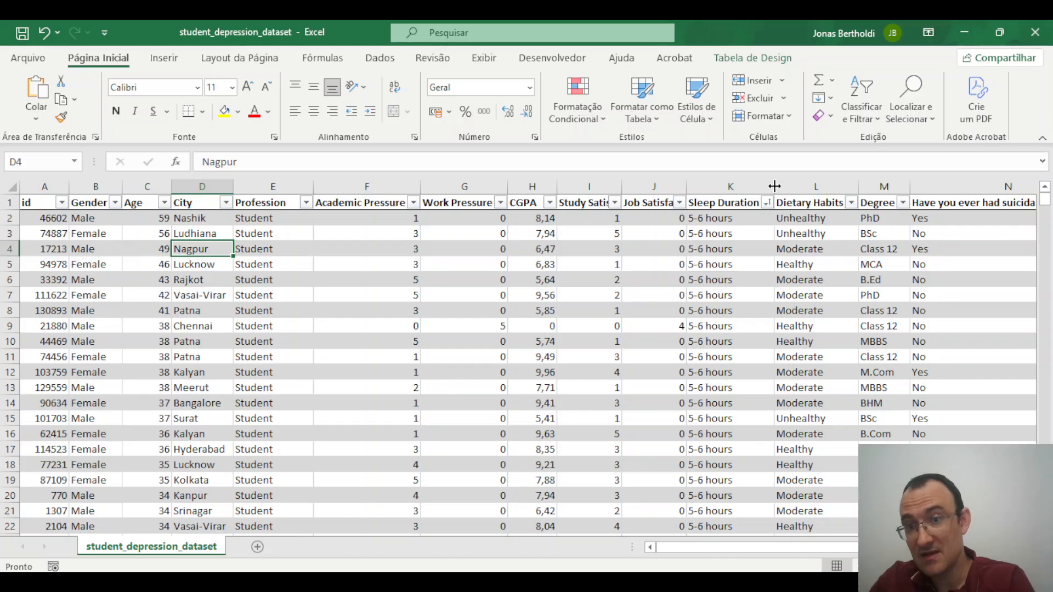
drag(774, 183, 781, 186)
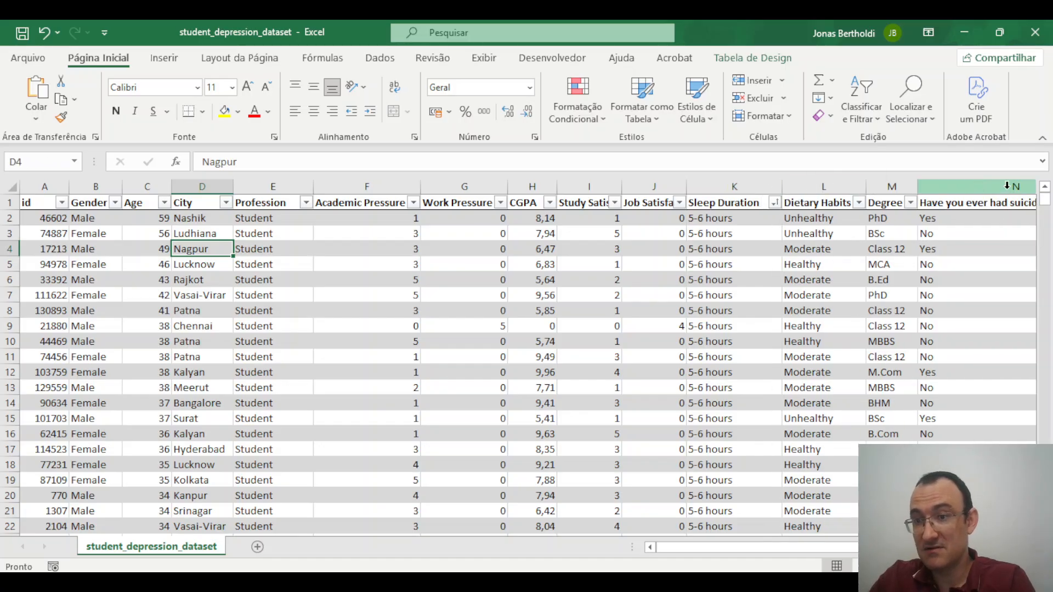
drag(800, 548, 845, 540)
drag(900, 186, 791, 188)
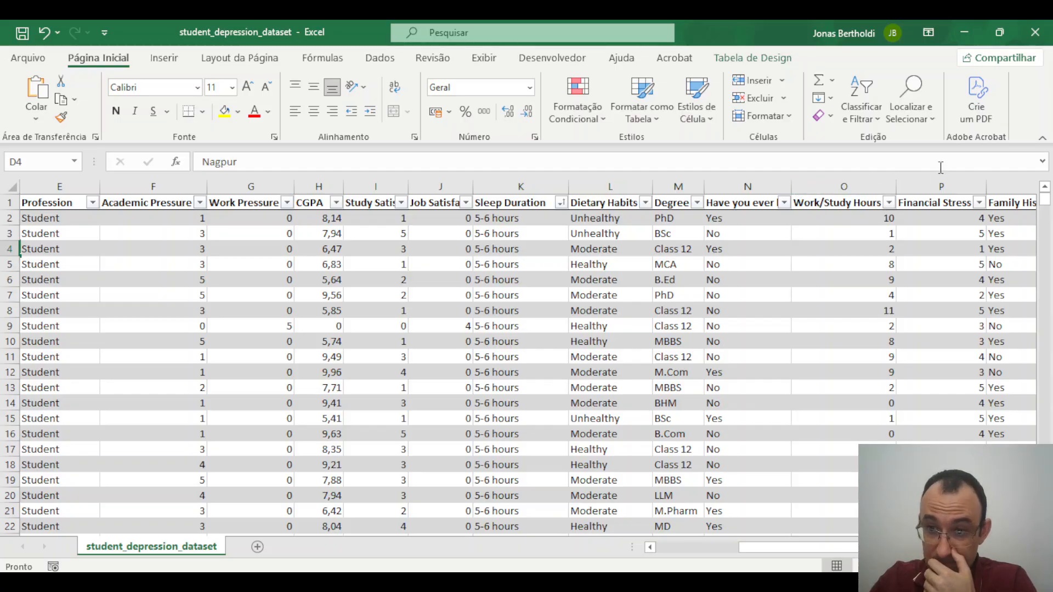
drag(898, 188, 878, 184)
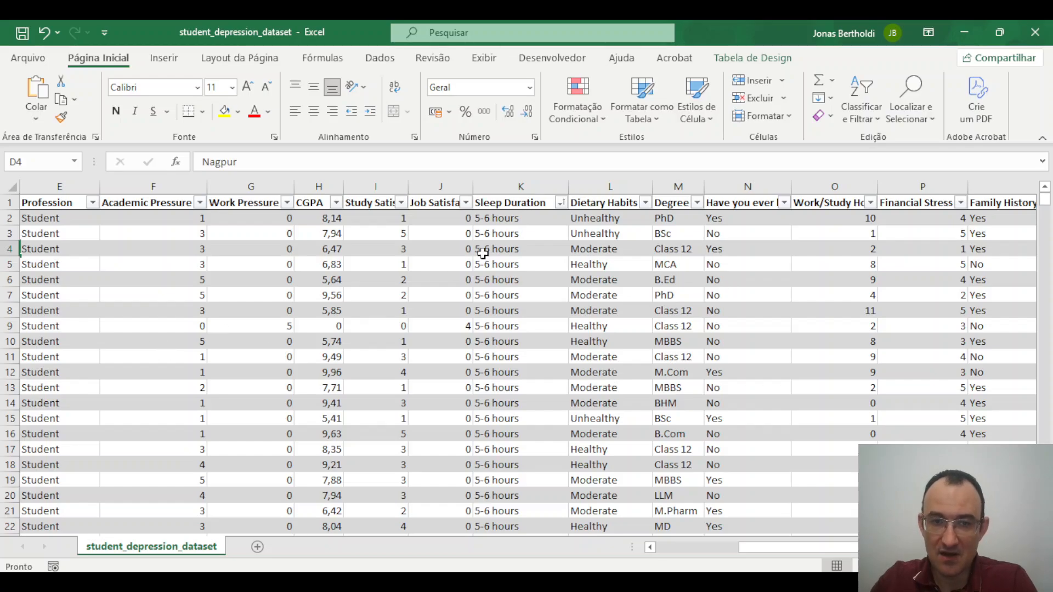
Copy all Sleep Duration data from K2 down and paste it as values at A2 of a new sheet.
click(526, 221)
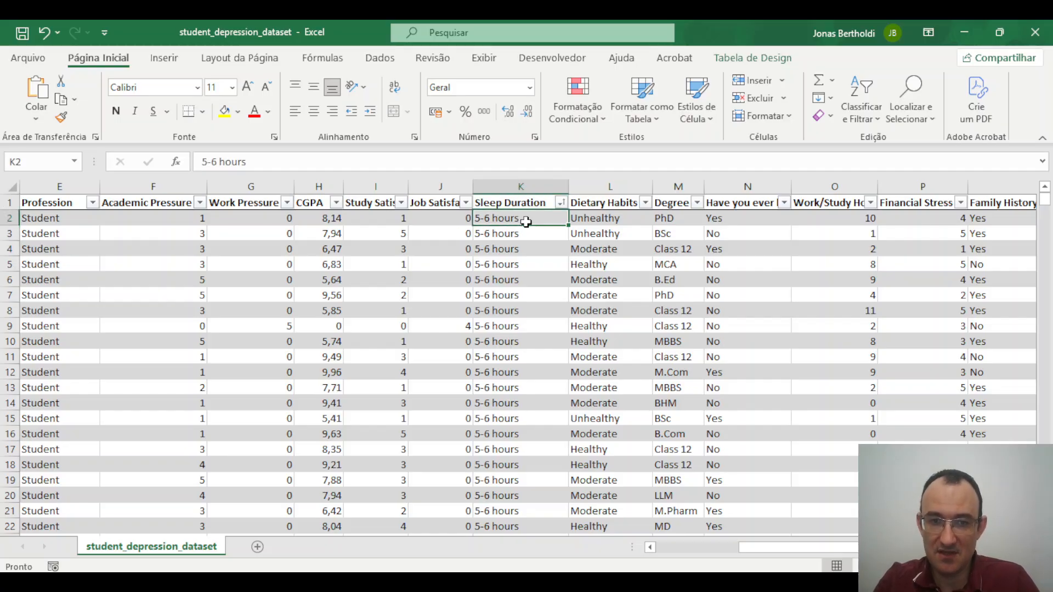
key(ctrl+shift+Down)
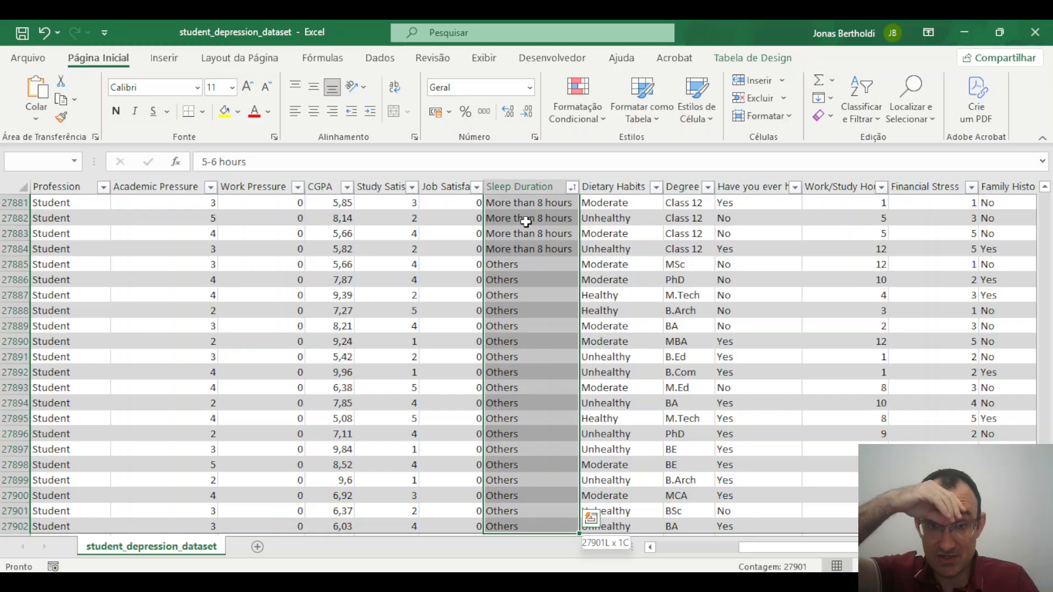
key(ctrl+c)
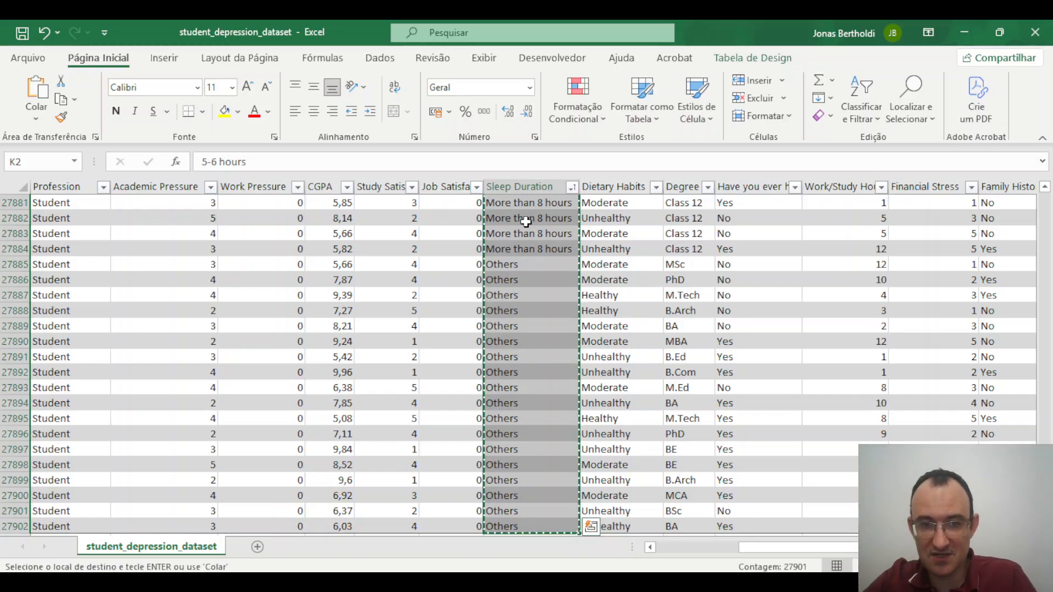
click(258, 548)
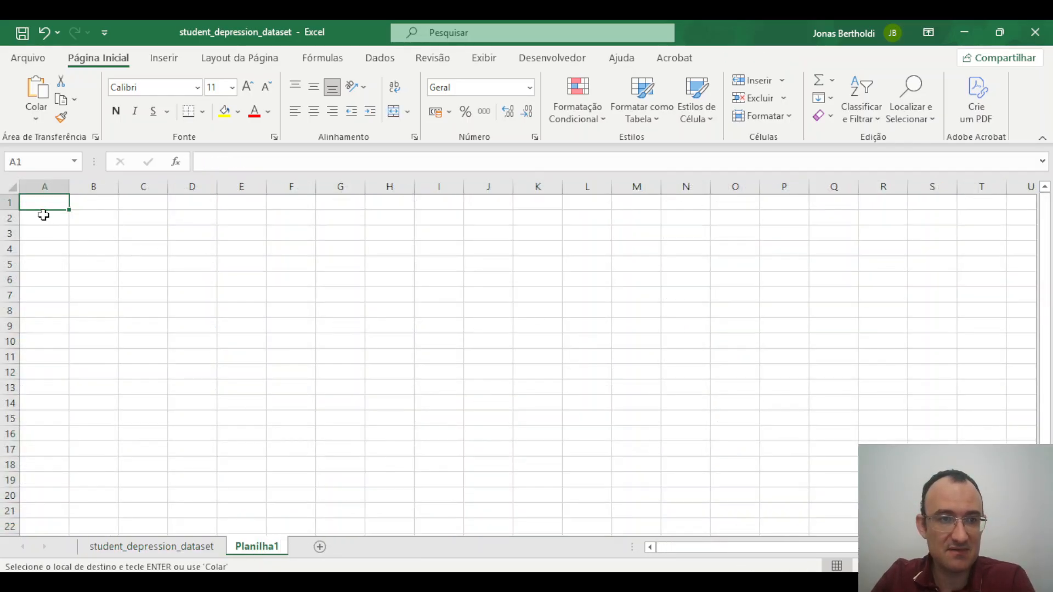
right_click(43, 215)
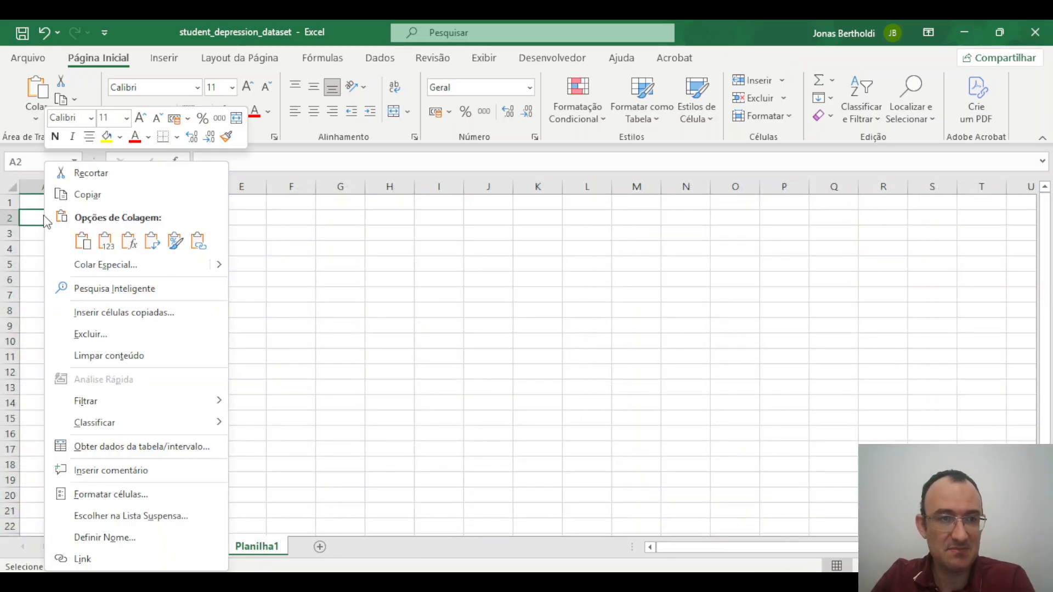
click(104, 241)
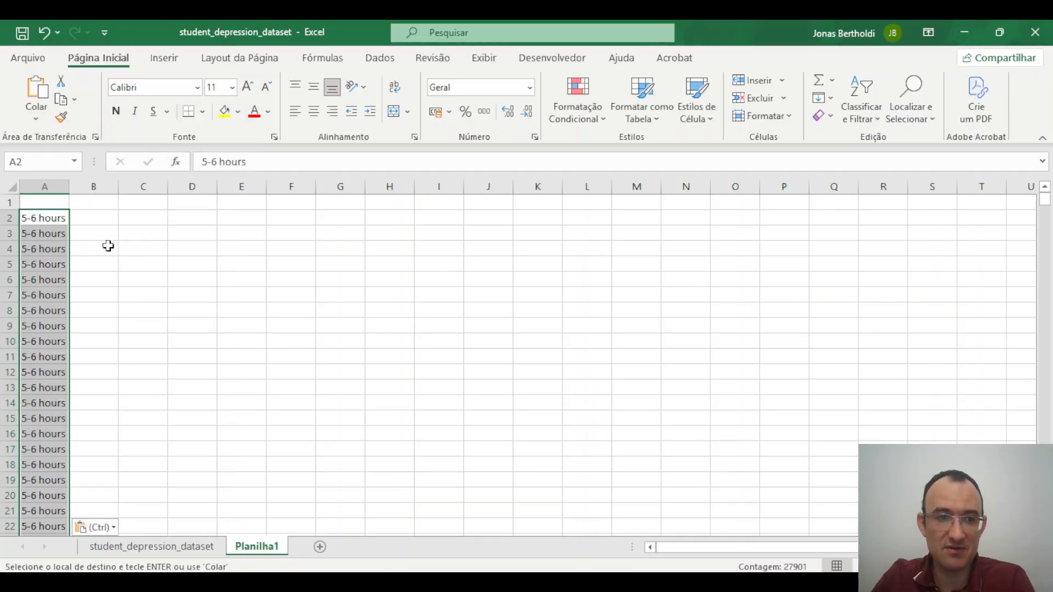
Remove the duplicates from the pasted column A data, treating it as having no header row.
click(382, 59)
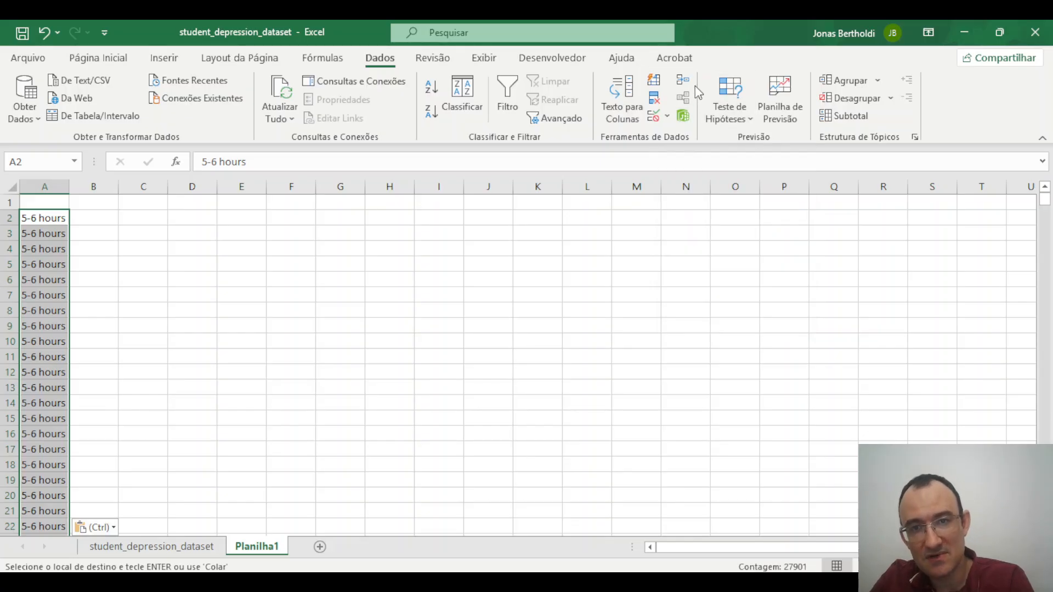
click(657, 98)
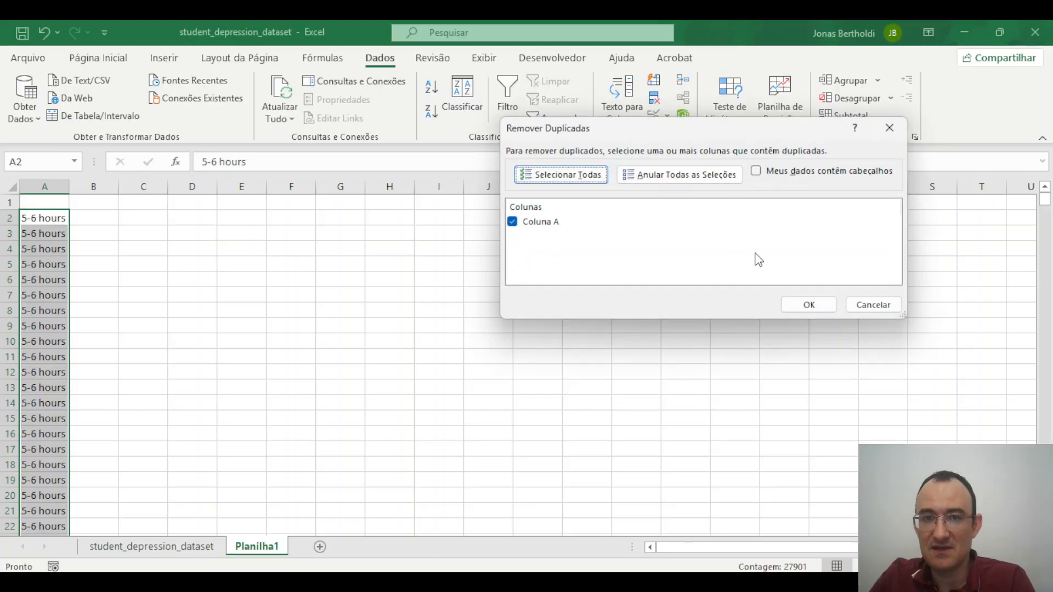
click(820, 311)
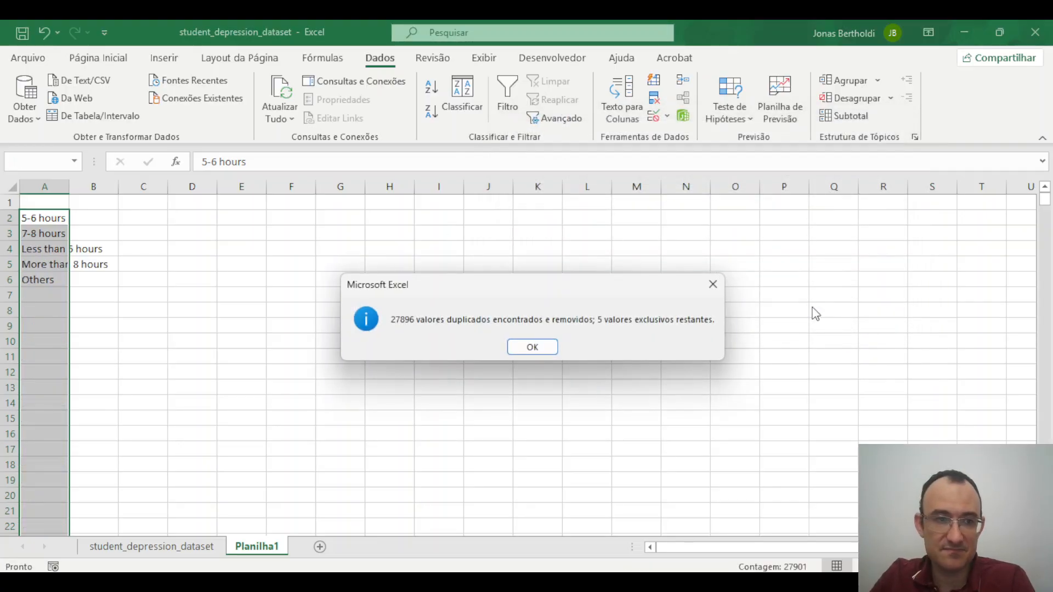
click(532, 347)
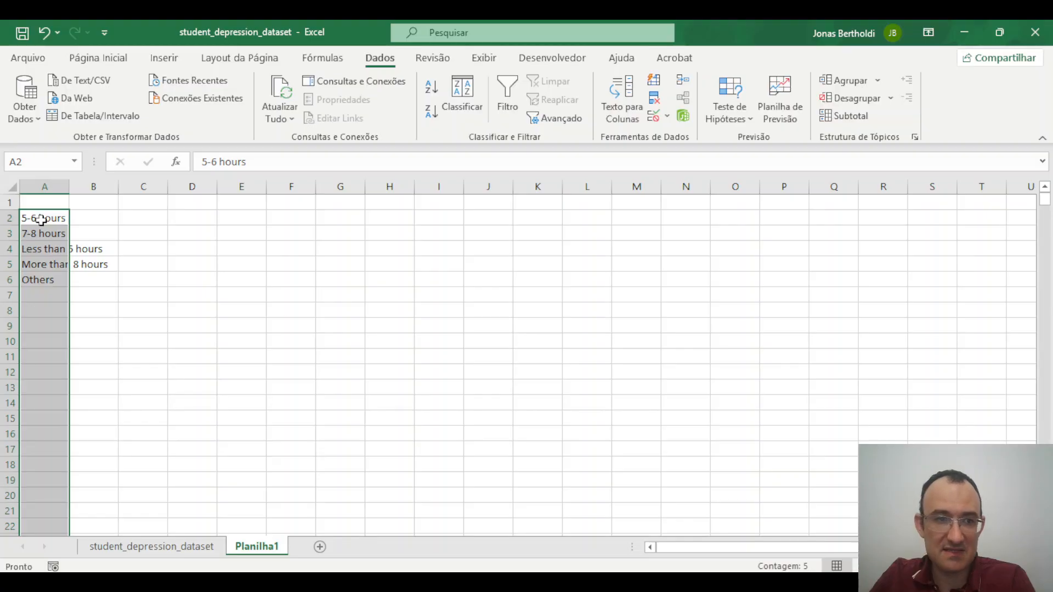
Widen column A so its entries fit and select the unique values in A2:A6.
drag(46, 217, 45, 280)
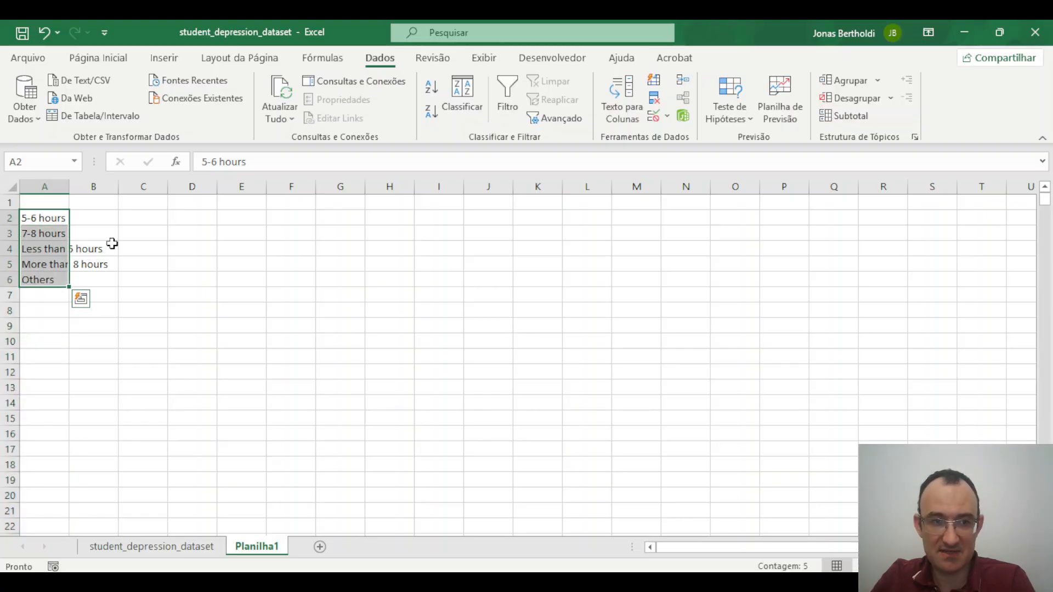
drag(69, 186, 144, 186)
drag(74, 218, 80, 273)
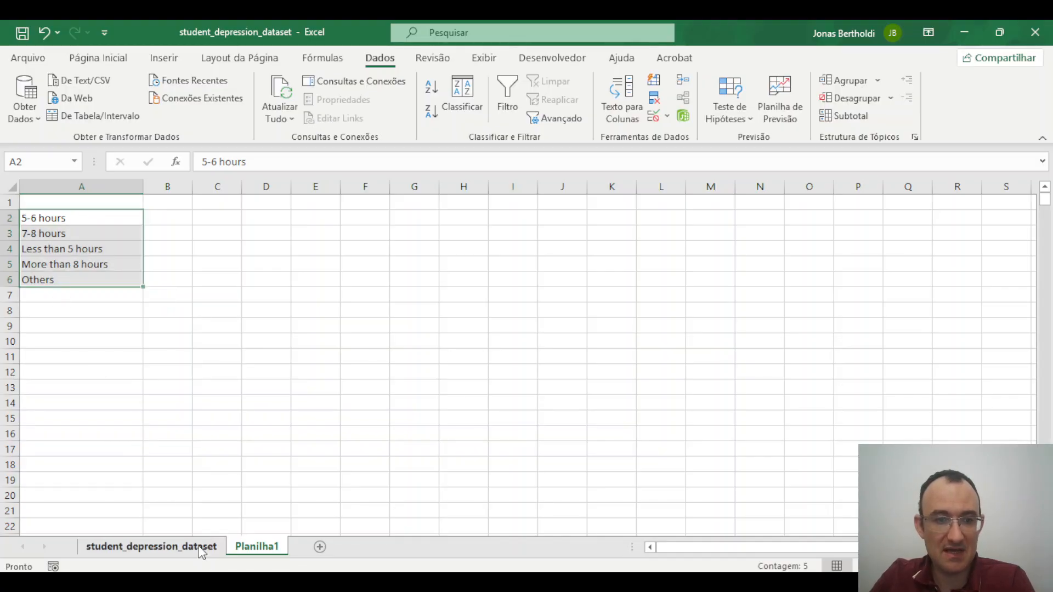
Return to the student_depression_dataset sheet and select all Sleep Duration data from K2 to the last row.
click(204, 547)
scroll(548, 256, up, 20)
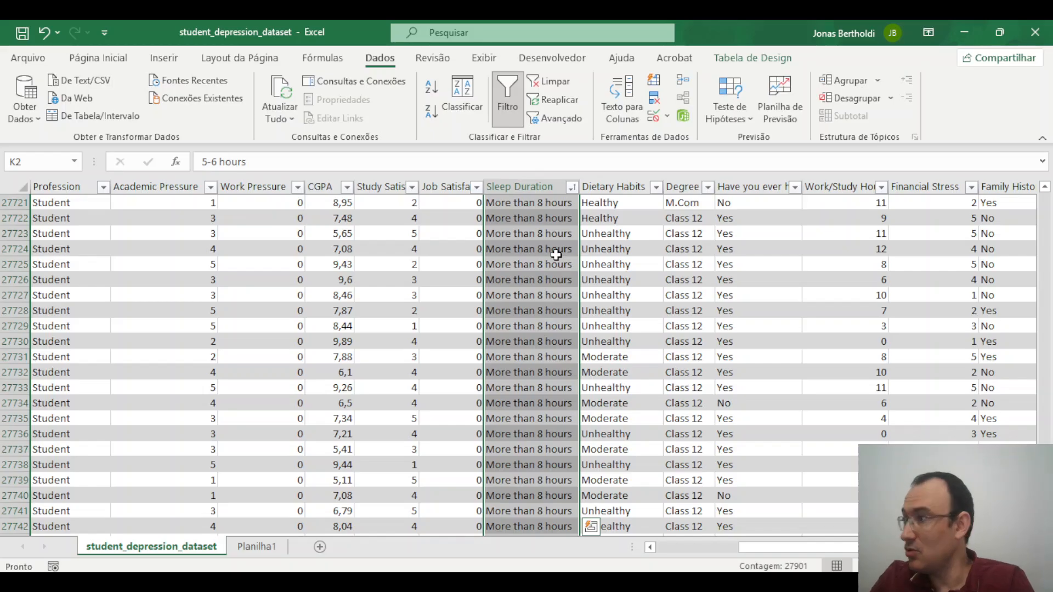
scroll(555, 255, up, 20)
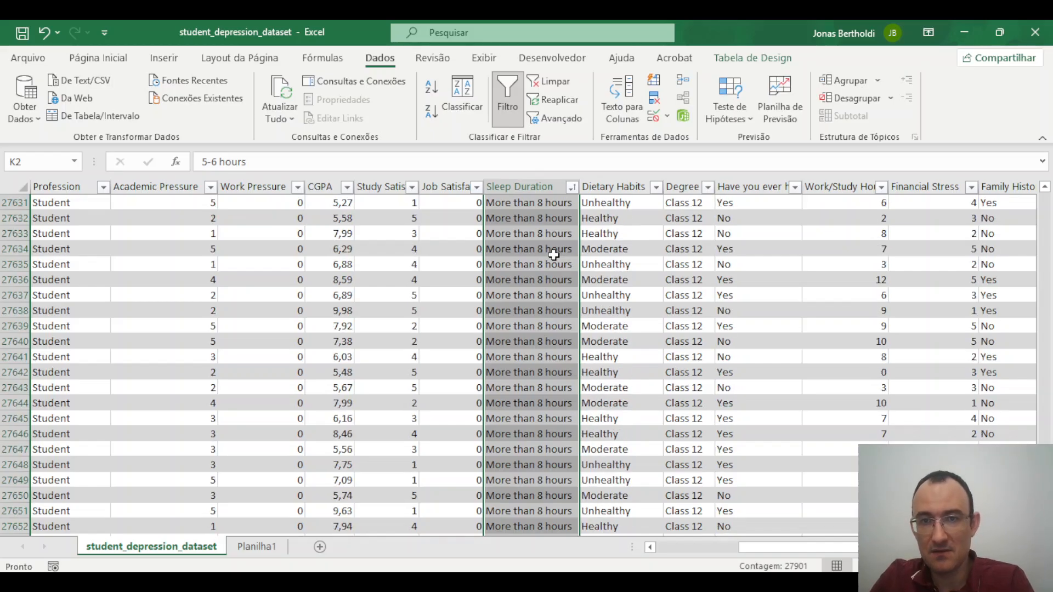
scroll(553, 254, up, 20)
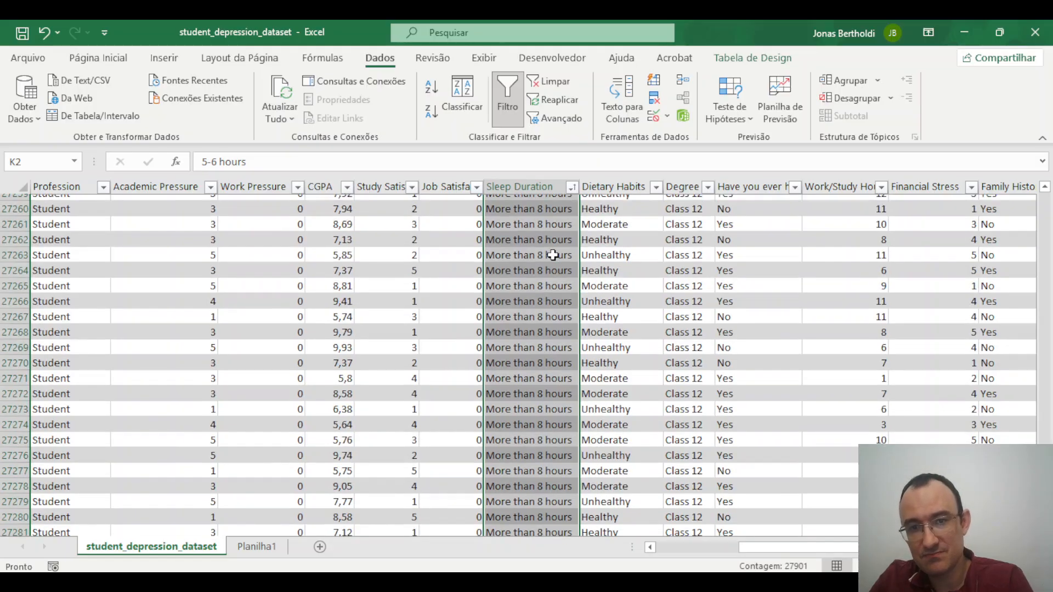
scroll(548, 241, up, 20)
click(532, 208)
scroll(533, 209, up, 20)
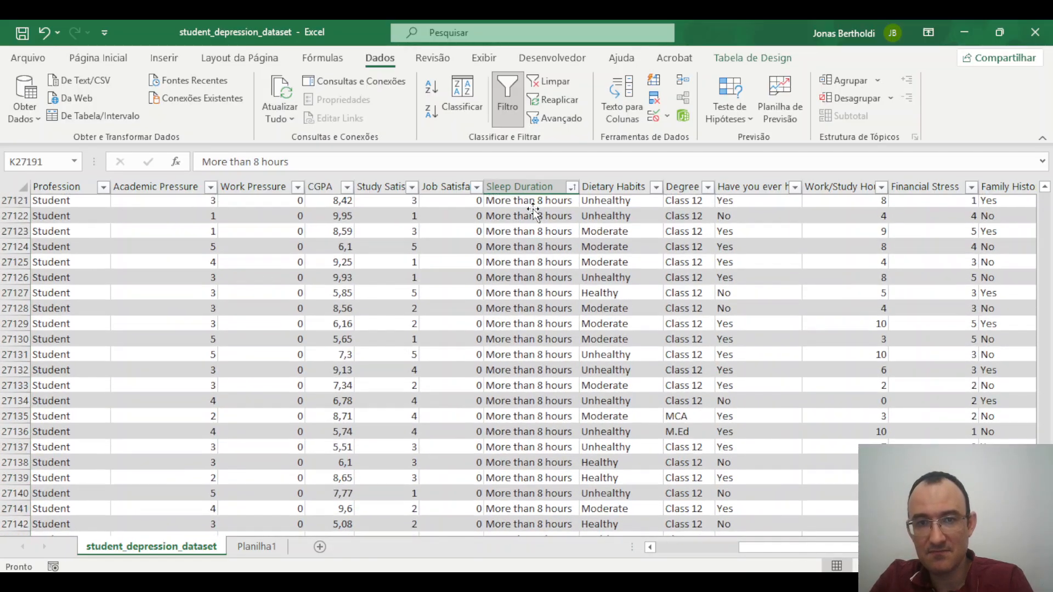
click(534, 207)
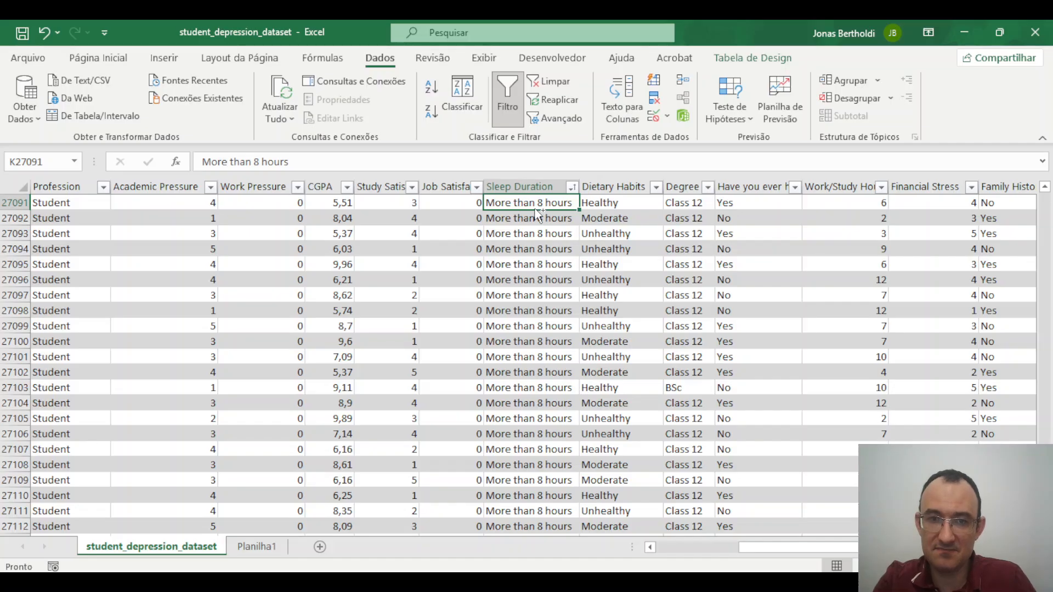
key(ctrl+Up)
key(Down)
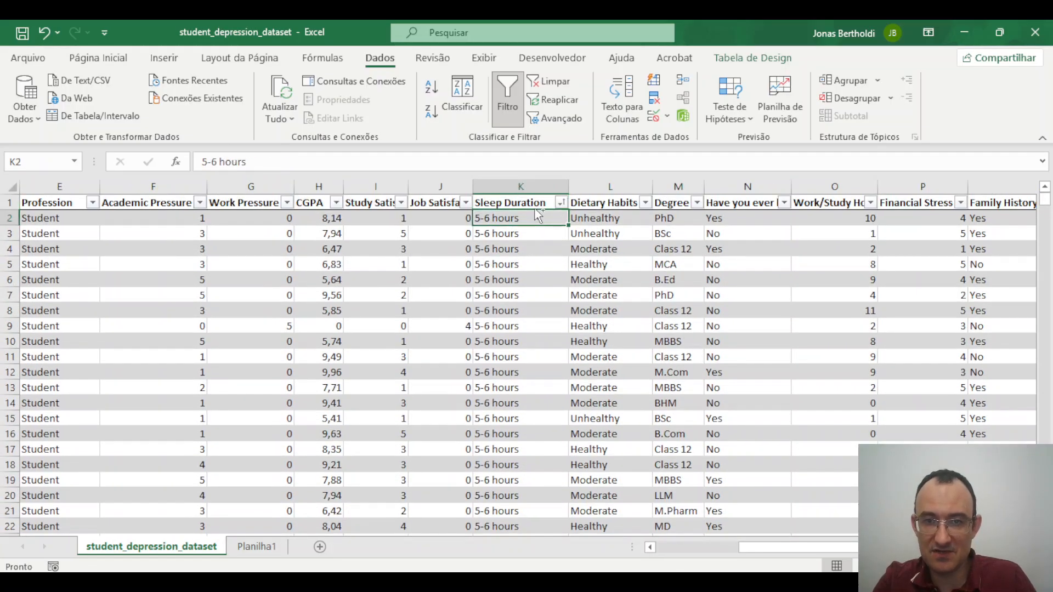
key(ctrl+shift+Down)
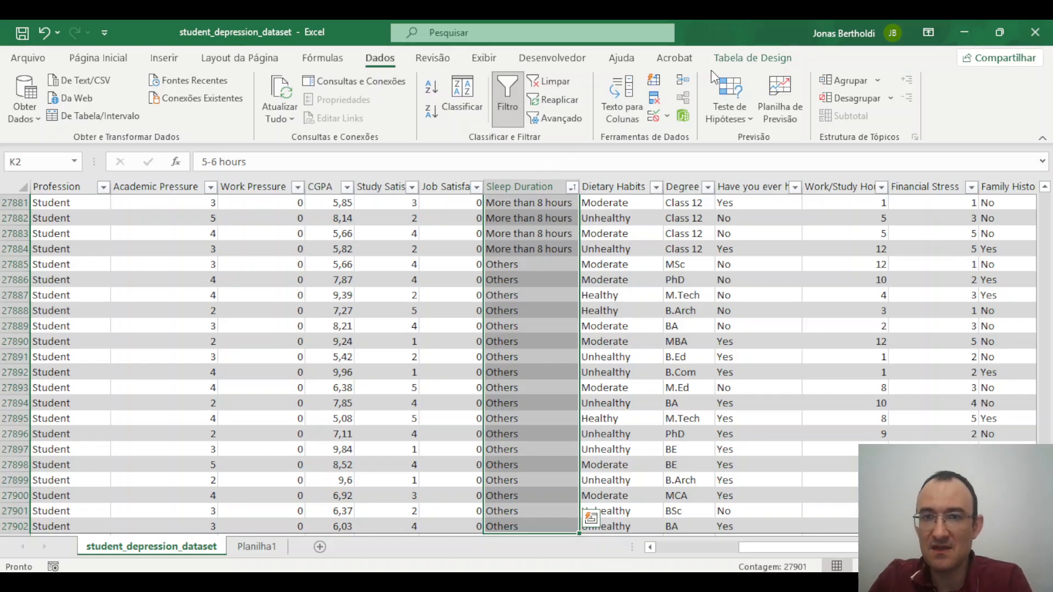
Open data validation for the selected Sleep Duration cells and set the allowed type to Número inteiro.
click(666, 116)
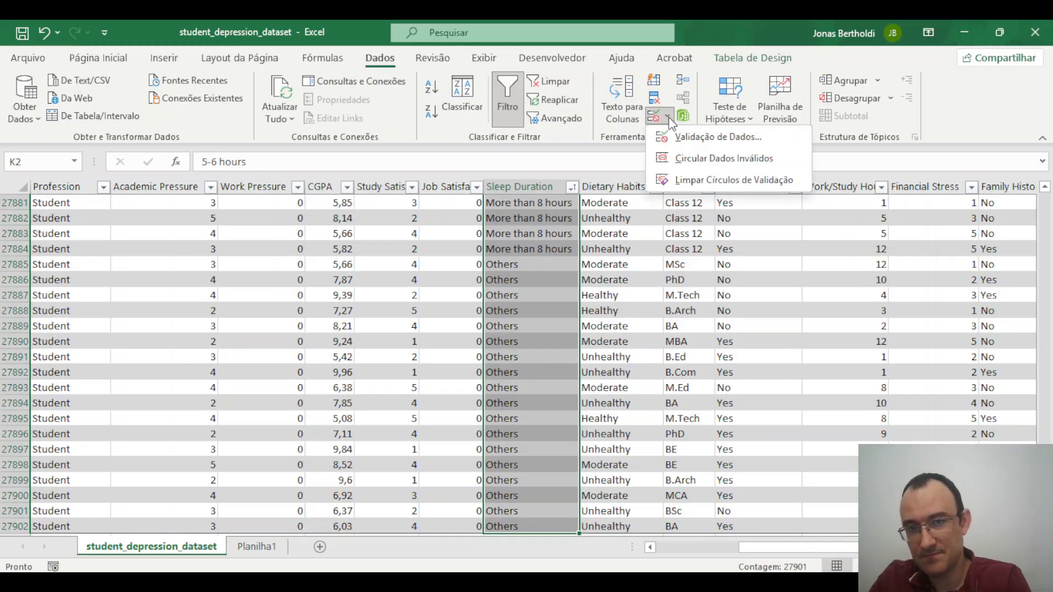
click(736, 142)
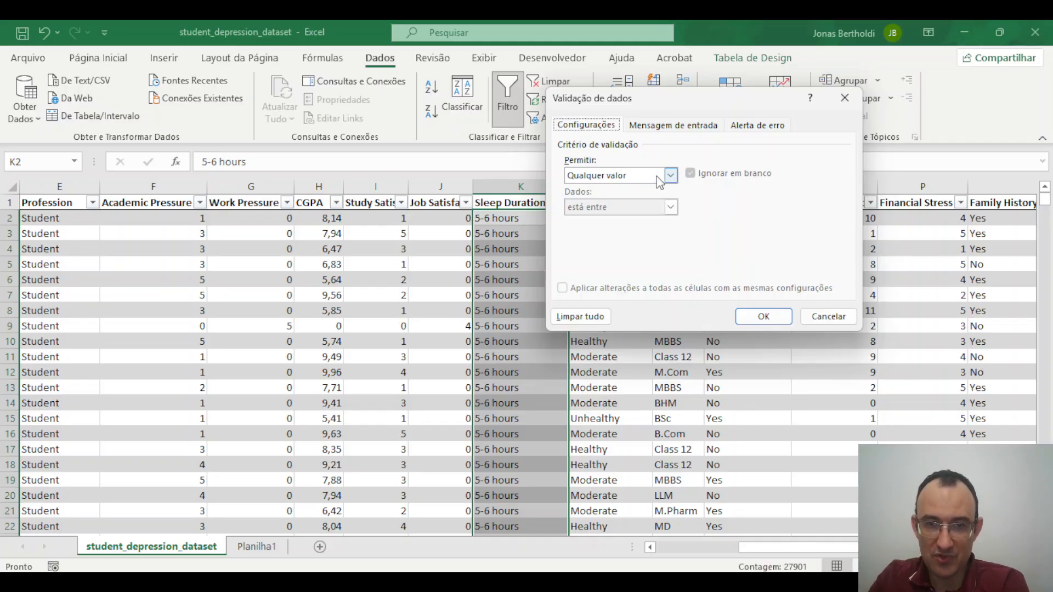
click(670, 176)
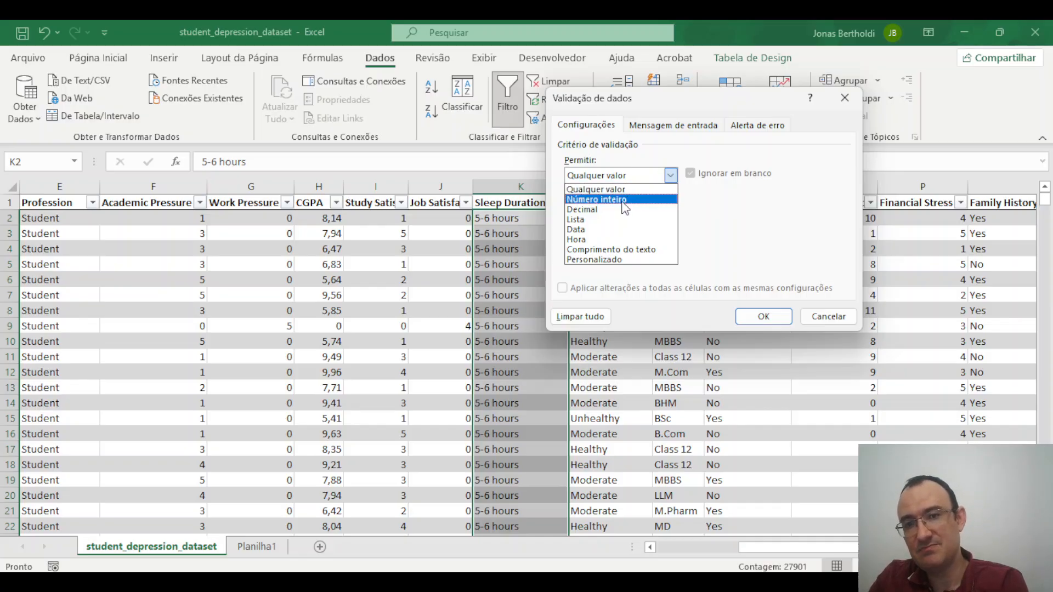
click(601, 202)
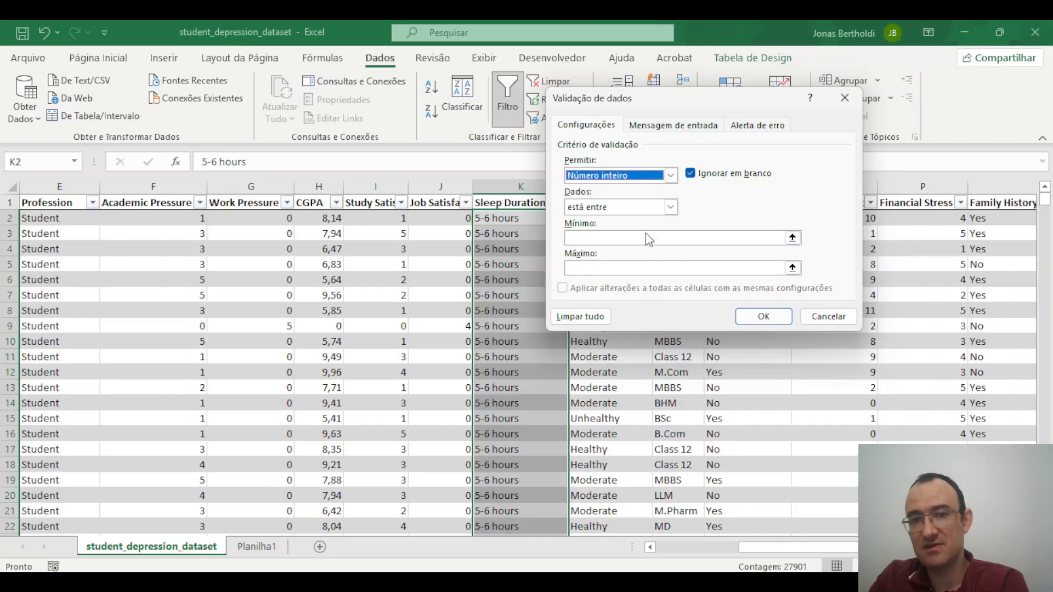
Change the allowed validation type to Lista, keeping Ignorar em branco and Menu suspenso na célula enabled.
click(670, 207)
click(670, 207)
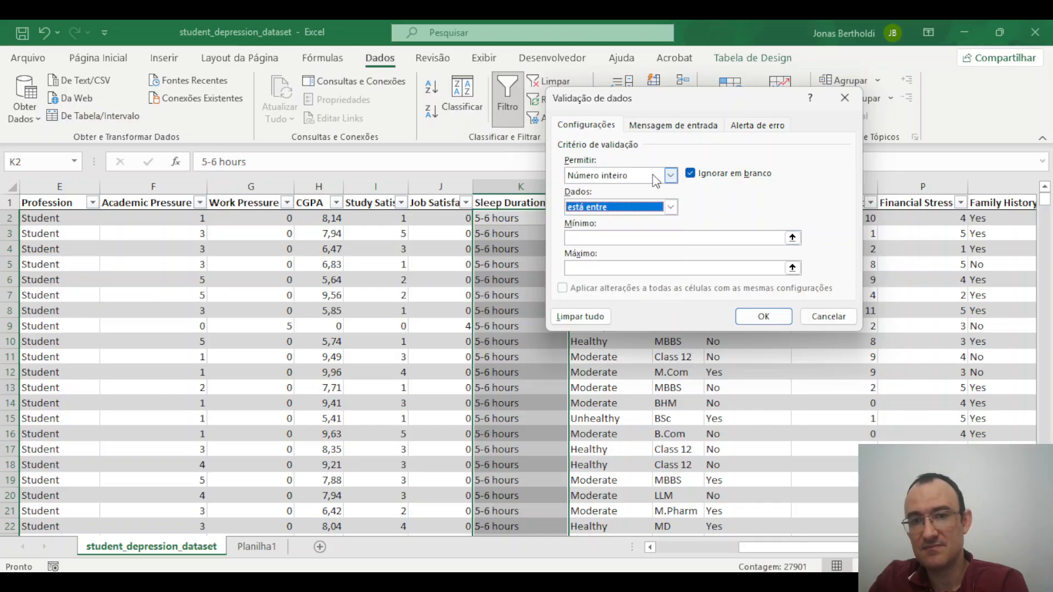
click(670, 207)
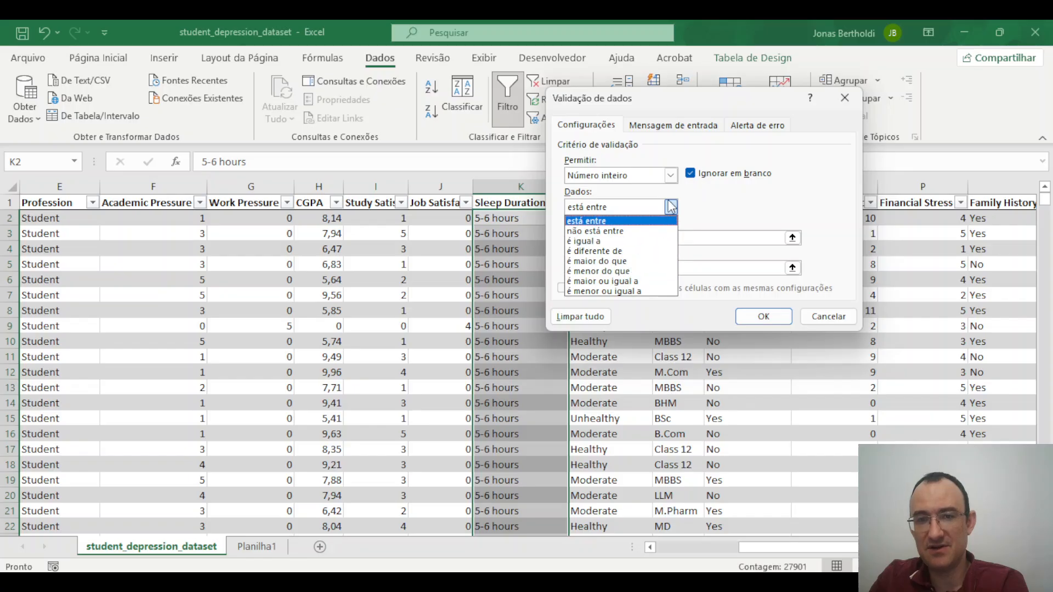
click(678, 174)
click(670, 175)
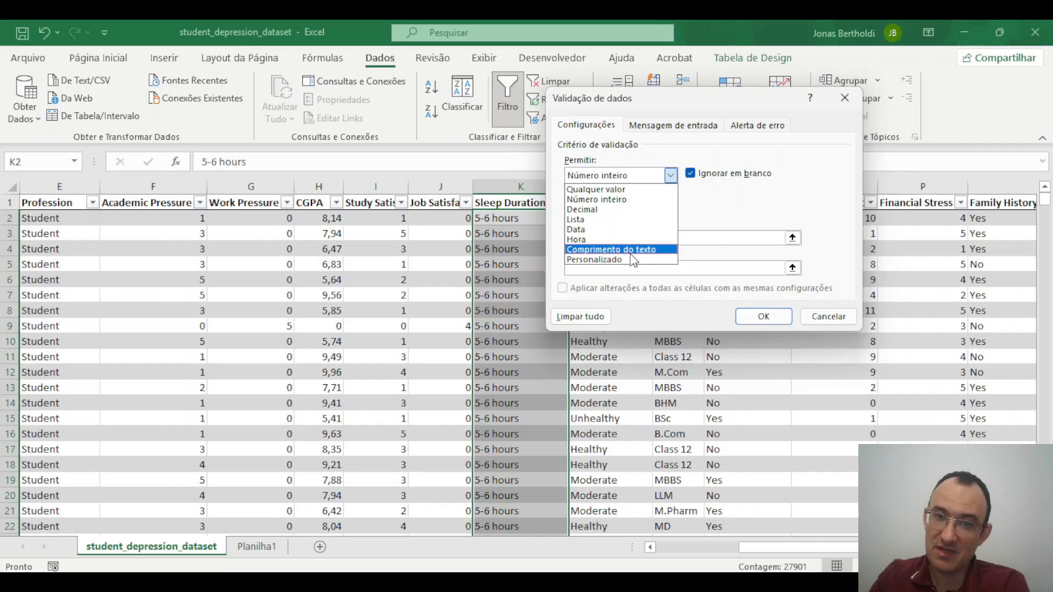
click(621, 220)
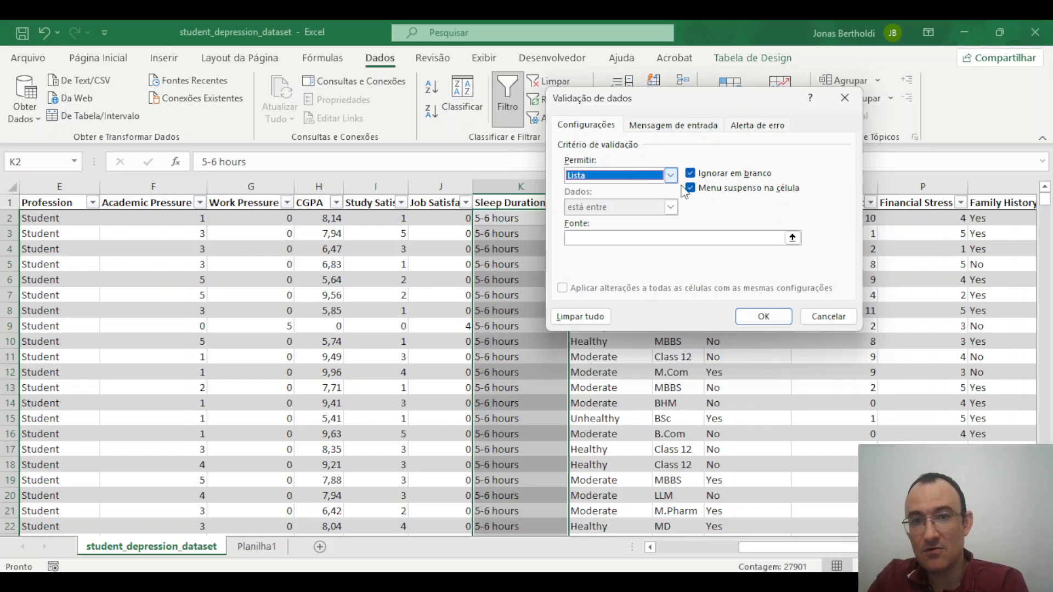
click(782, 192)
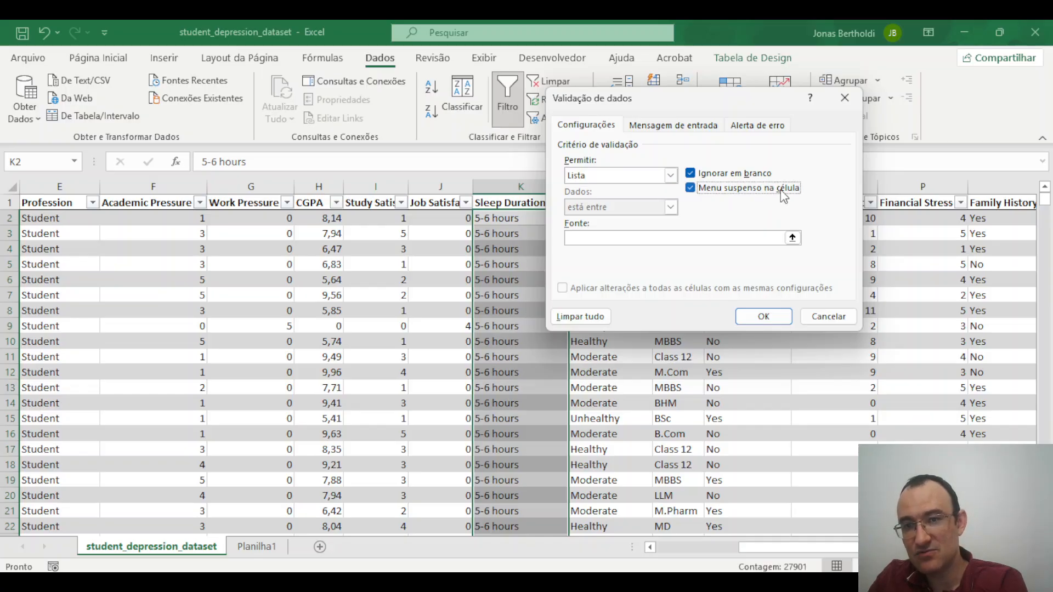
Set the list source to =Planilha1!$A$2:$A$6 and apply the validation to the Sleep Duration cells.
click(792, 237)
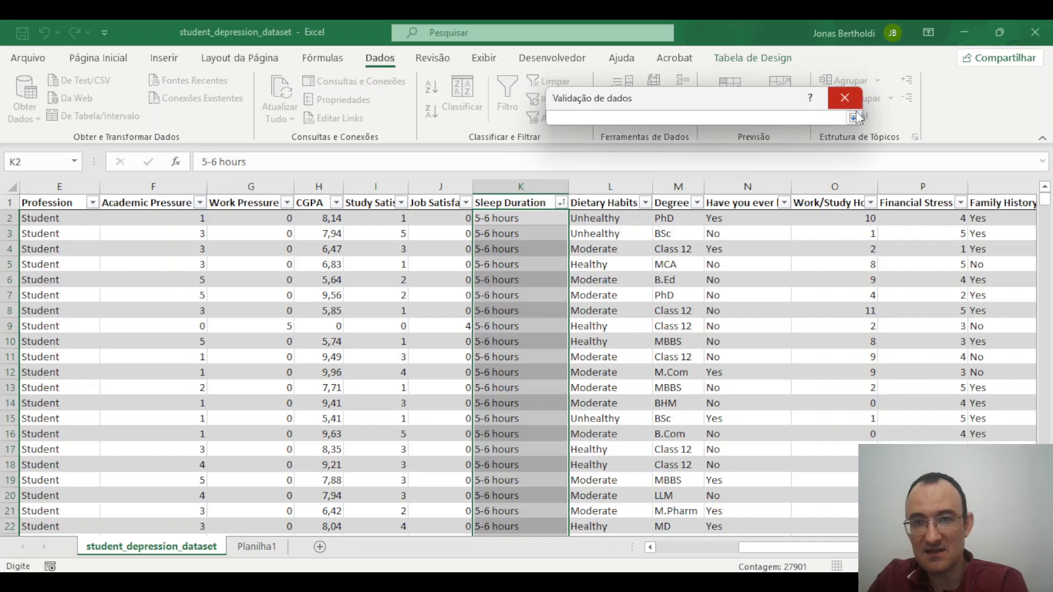
click(255, 546)
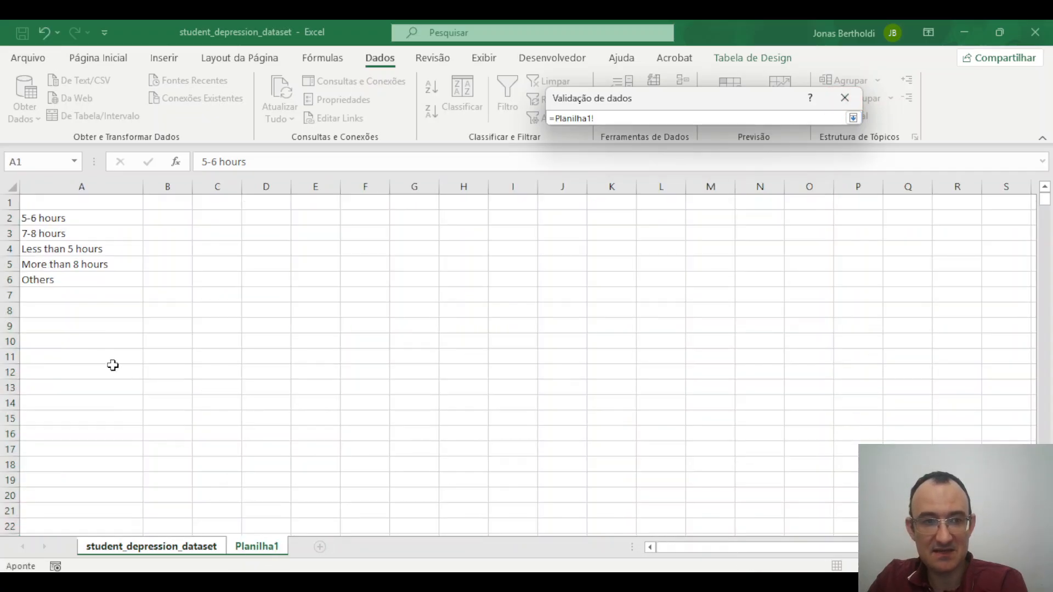
drag(63, 216, 73, 276)
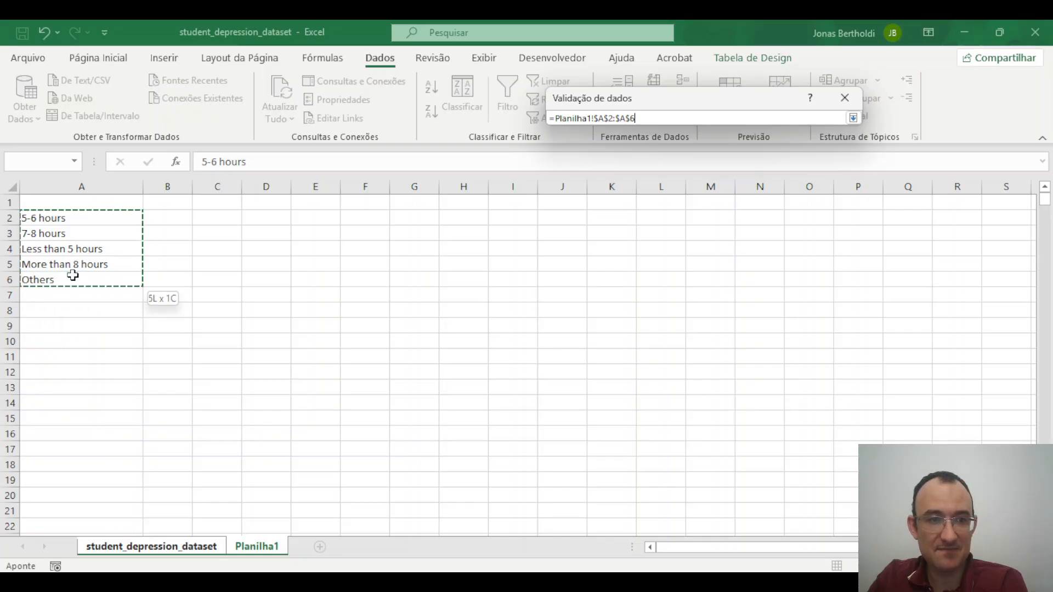
click(853, 118)
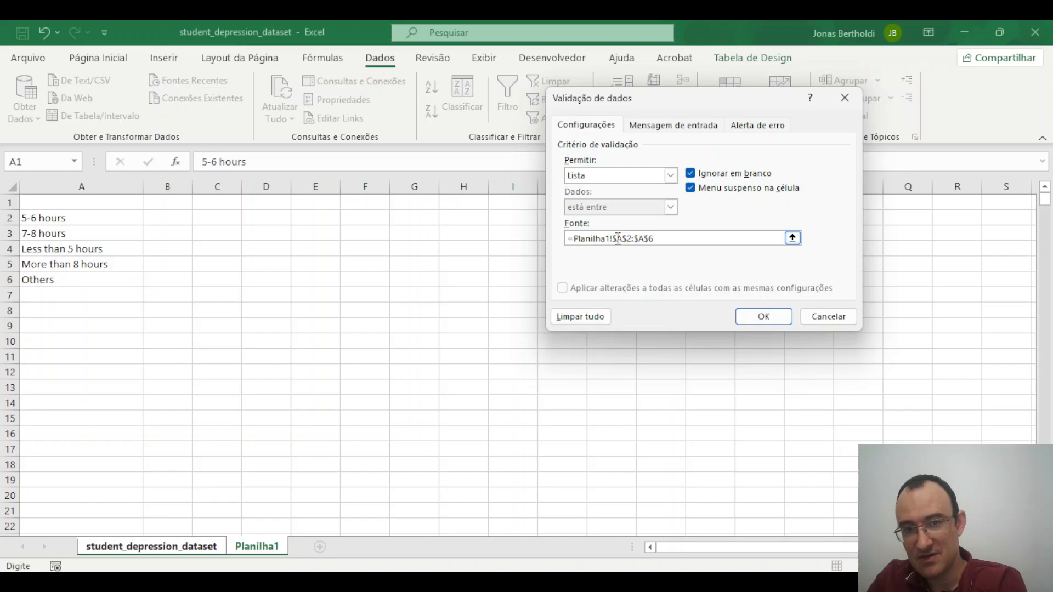
click(764, 317)
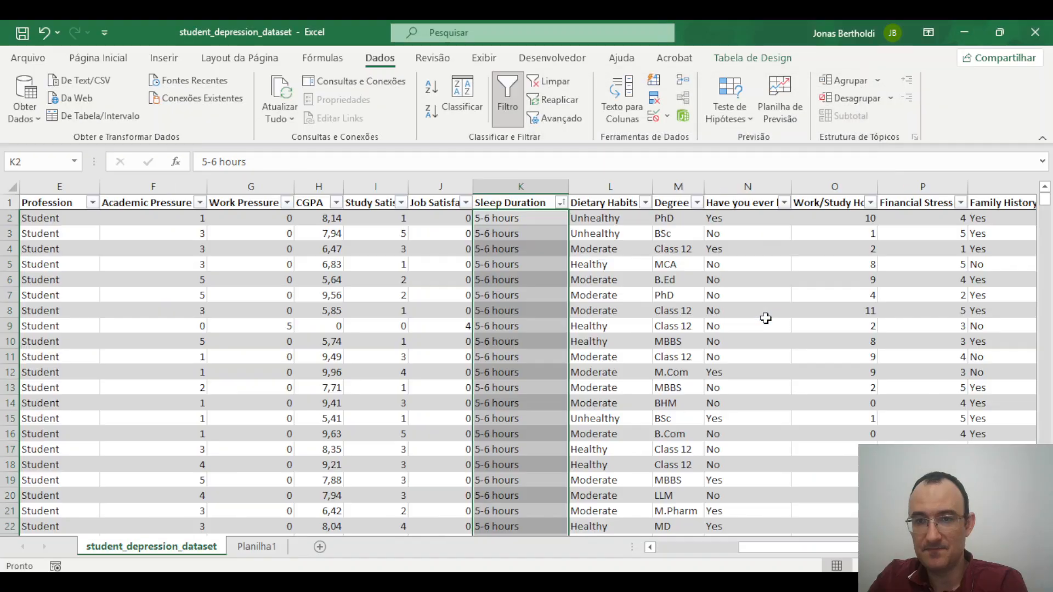
Try the validation list in cell K2 by choosing 5-6 hours.
click(525, 222)
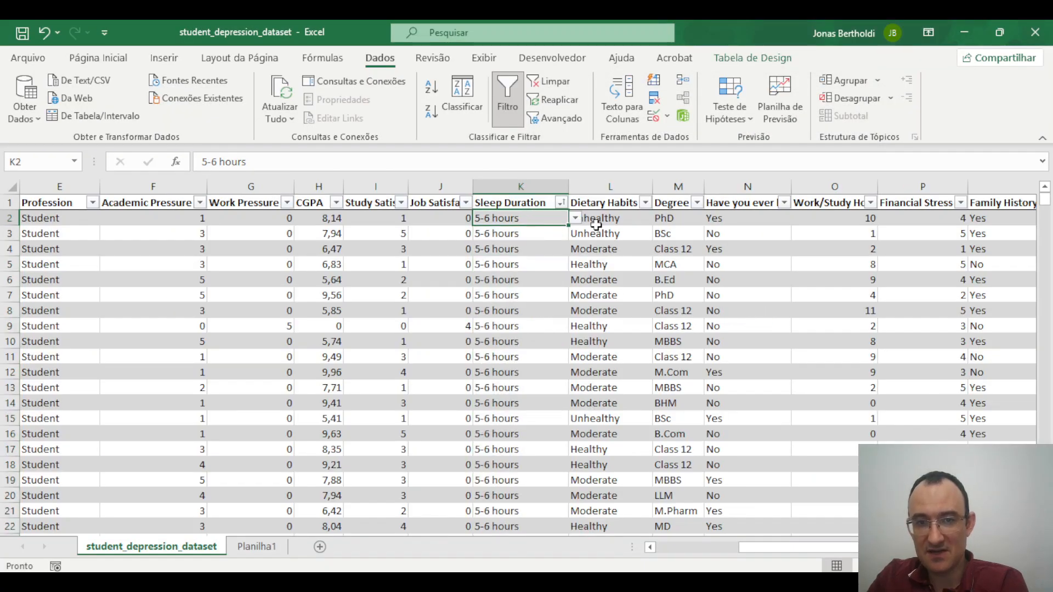
click(574, 218)
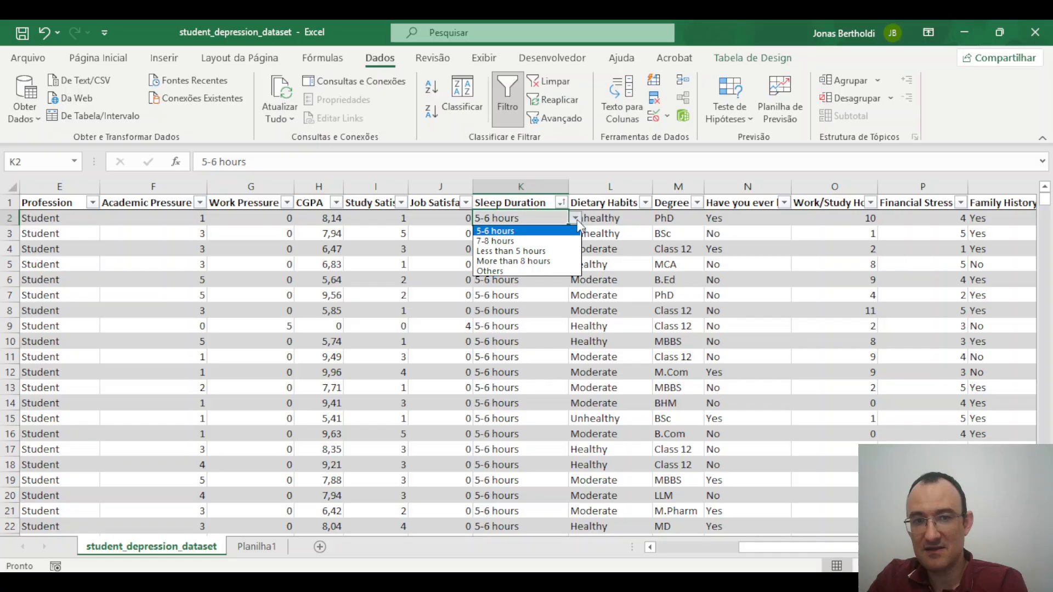
click(535, 232)
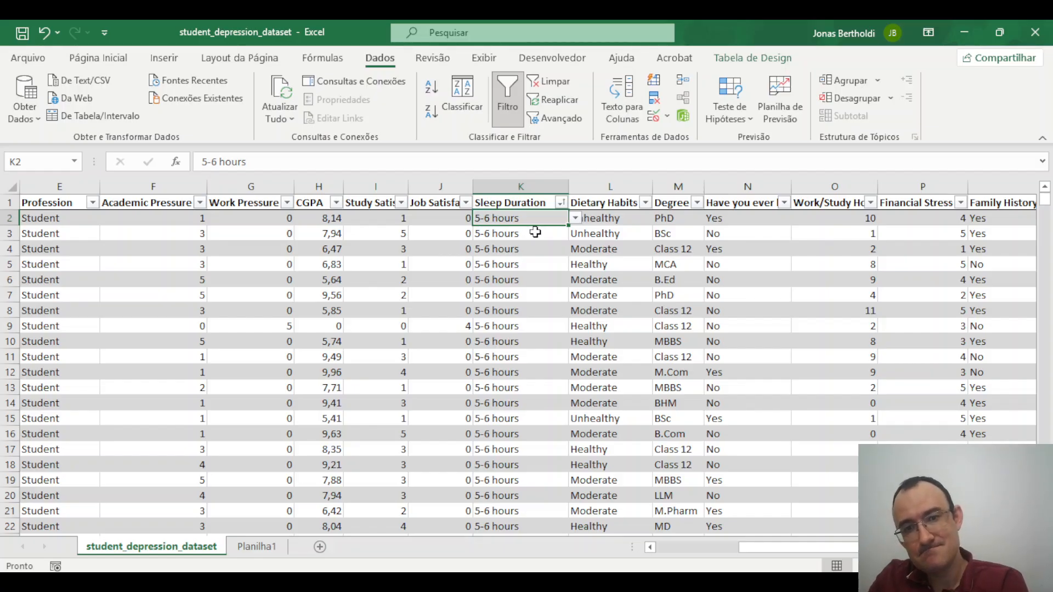
Enter "1-4 hours" in cell A1 of the Planilha1 sheet, above the unique values.
click(241, 549)
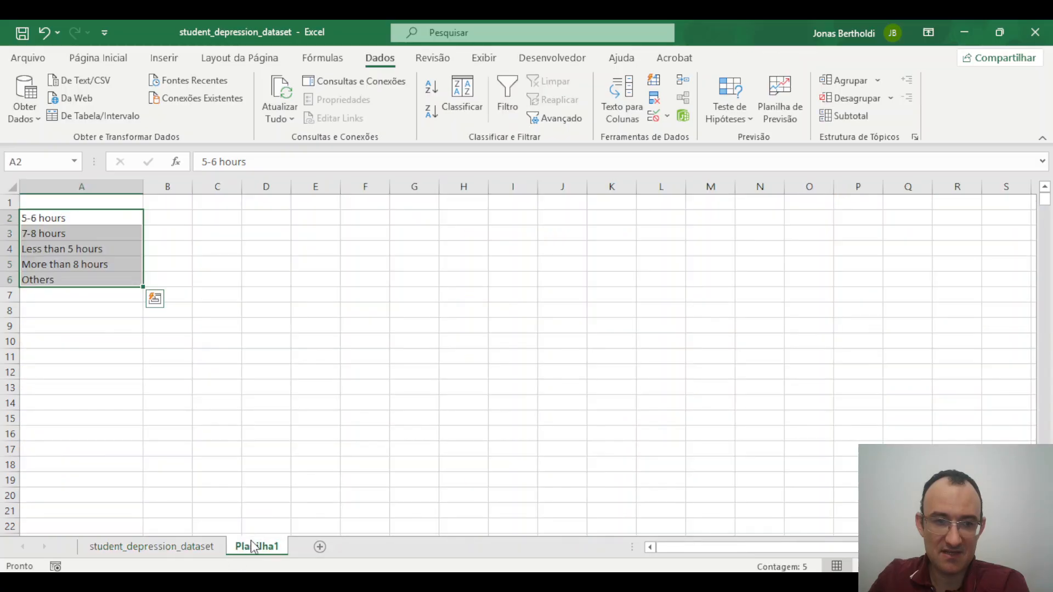
click(72, 198)
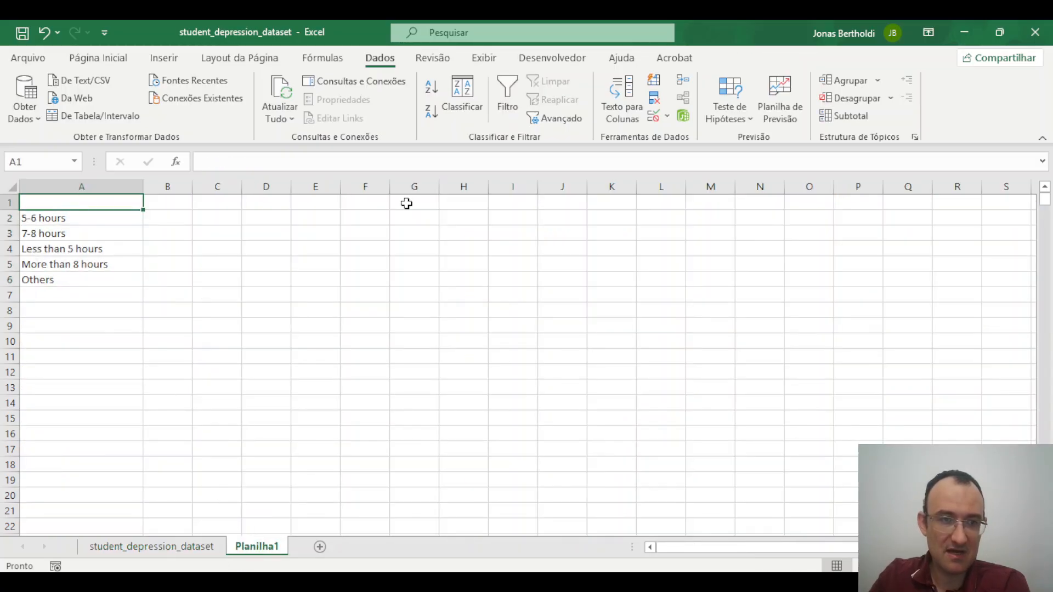
text(1-)
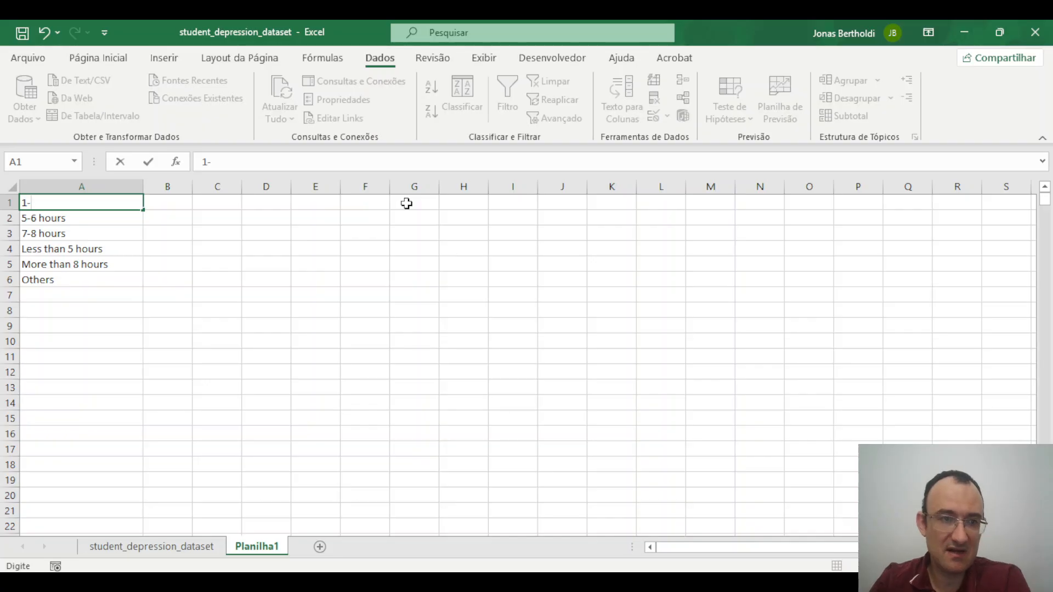
text(4)
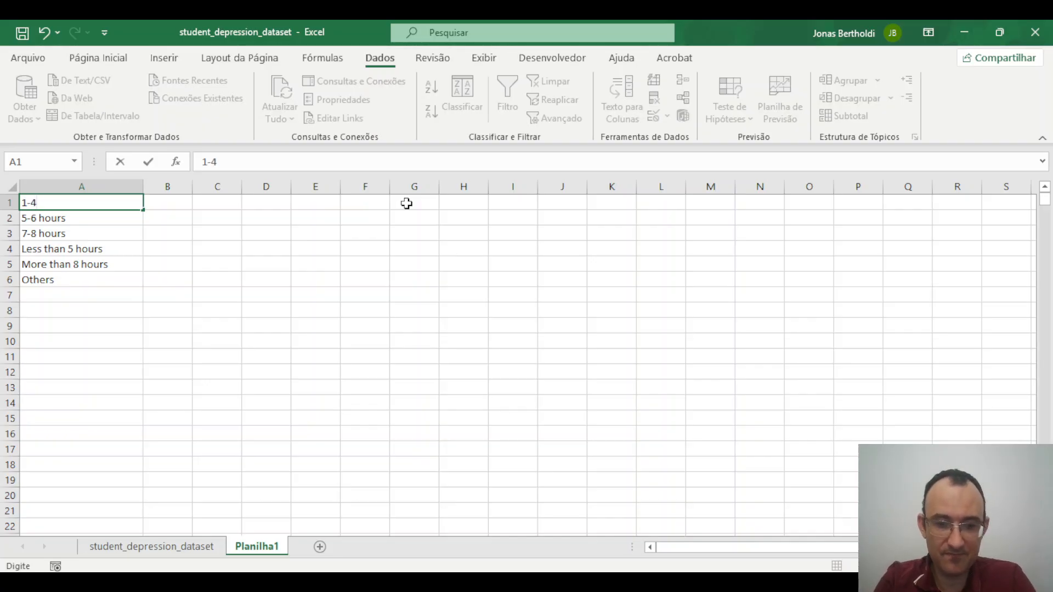
text( houras)
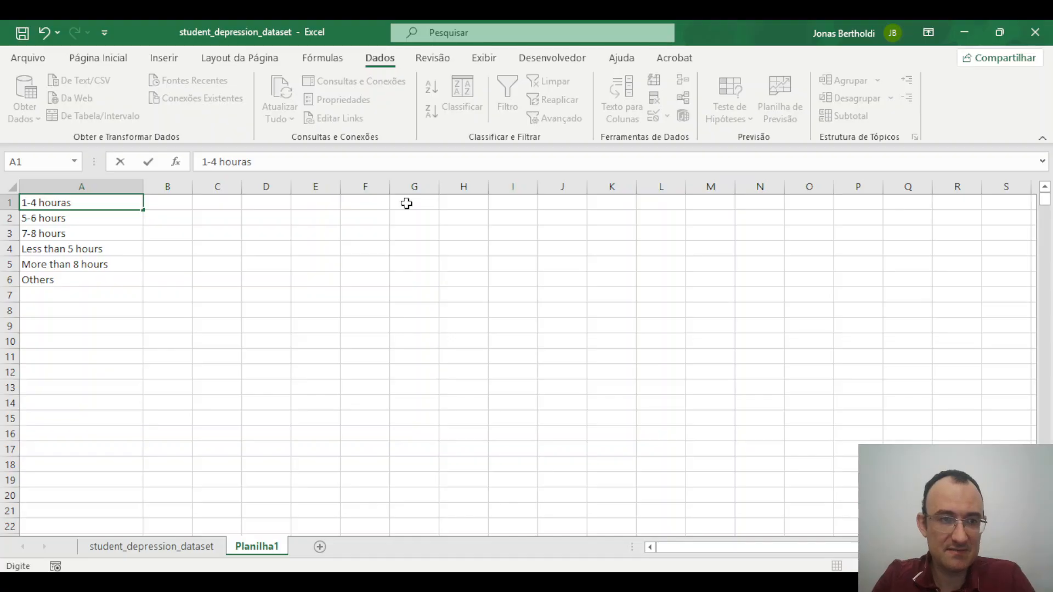
key(Return)
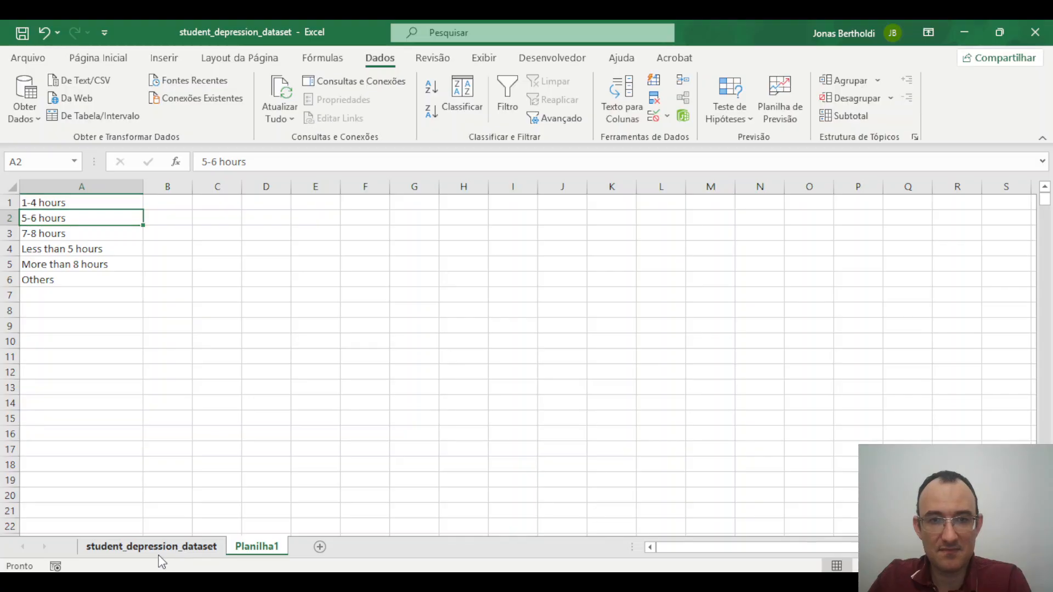
Return to the student_depression_dataset sheet and check the options in cell K2's validation list.
click(159, 551)
click(575, 218)
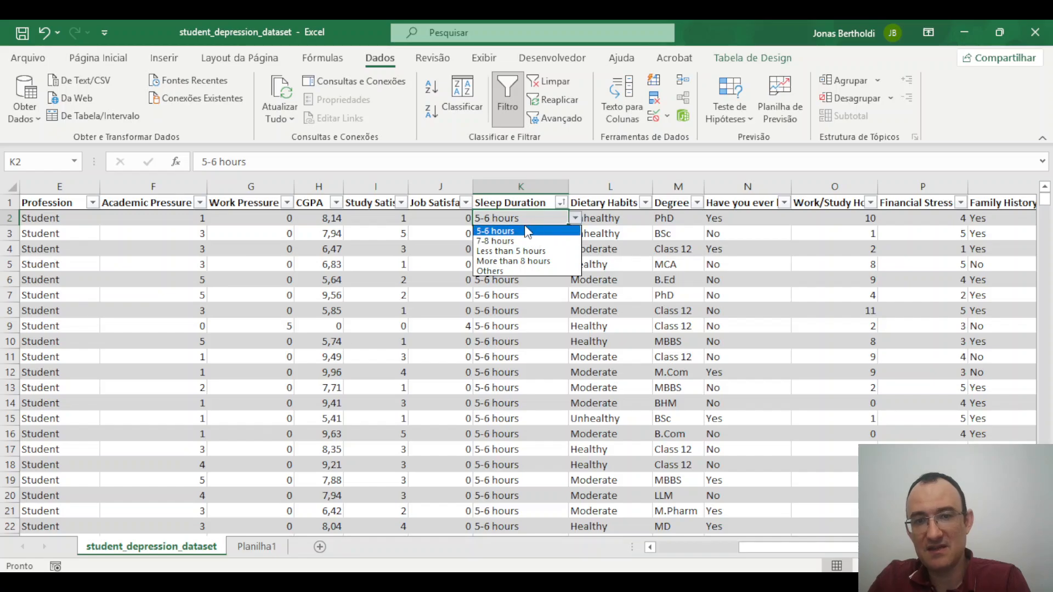
click(544, 214)
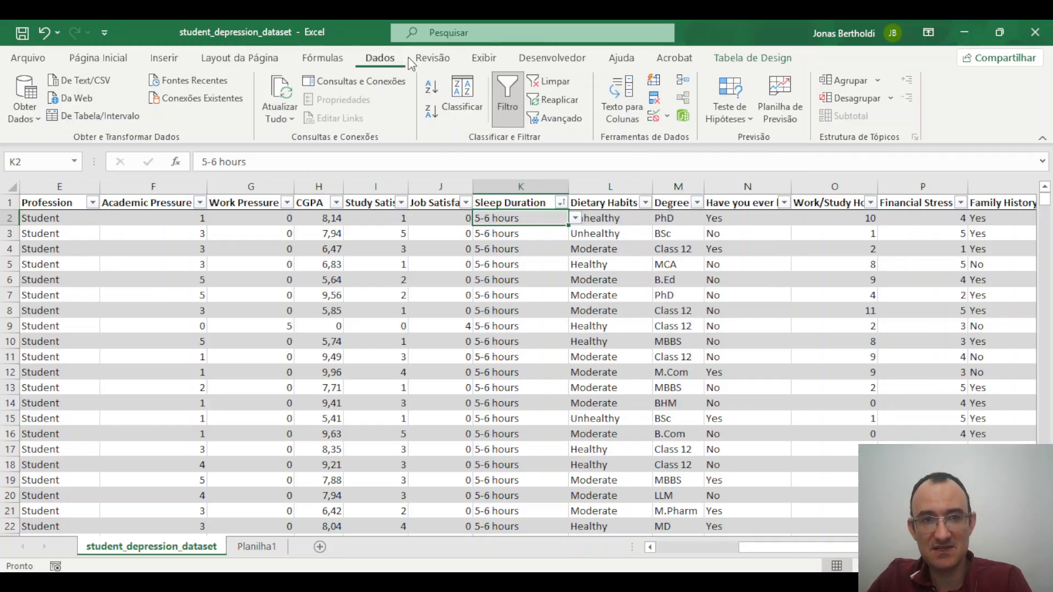
Start a new defined name in the Name Manager and call it Duracao_Sono.
click(483, 58)
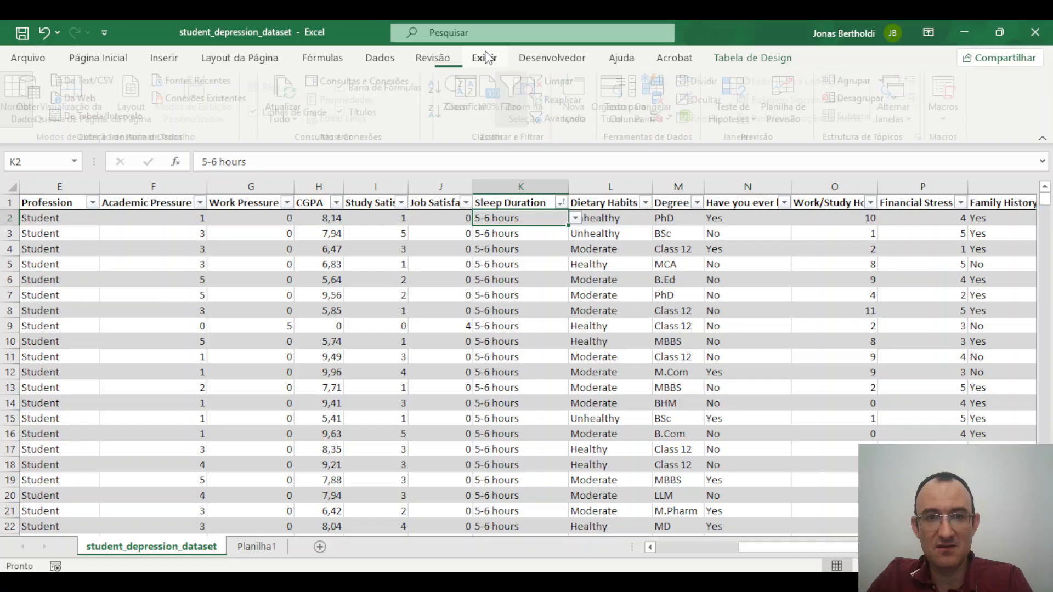
click(447, 58)
click(373, 60)
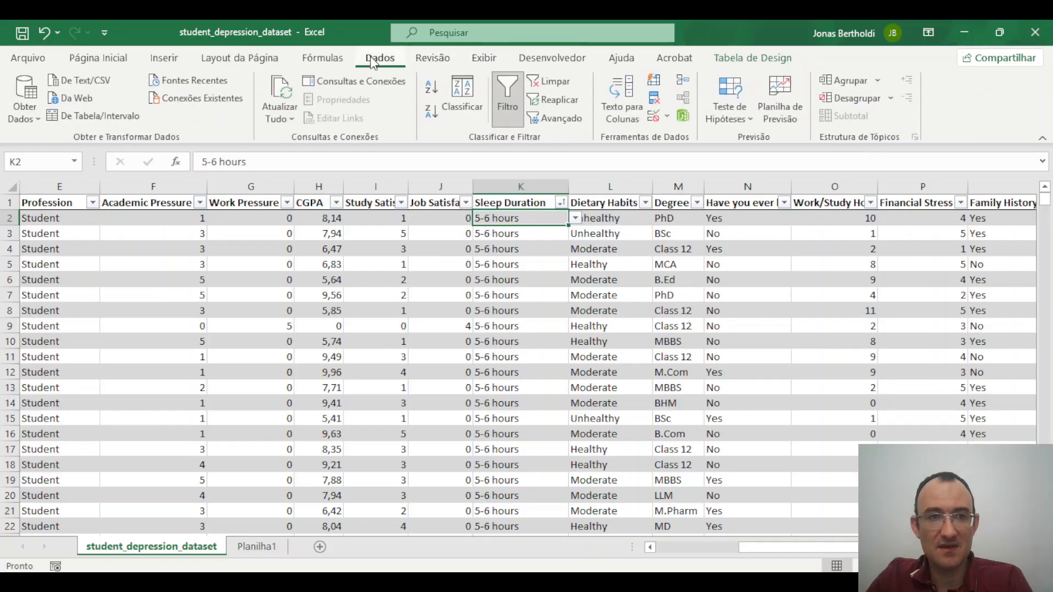
click(324, 58)
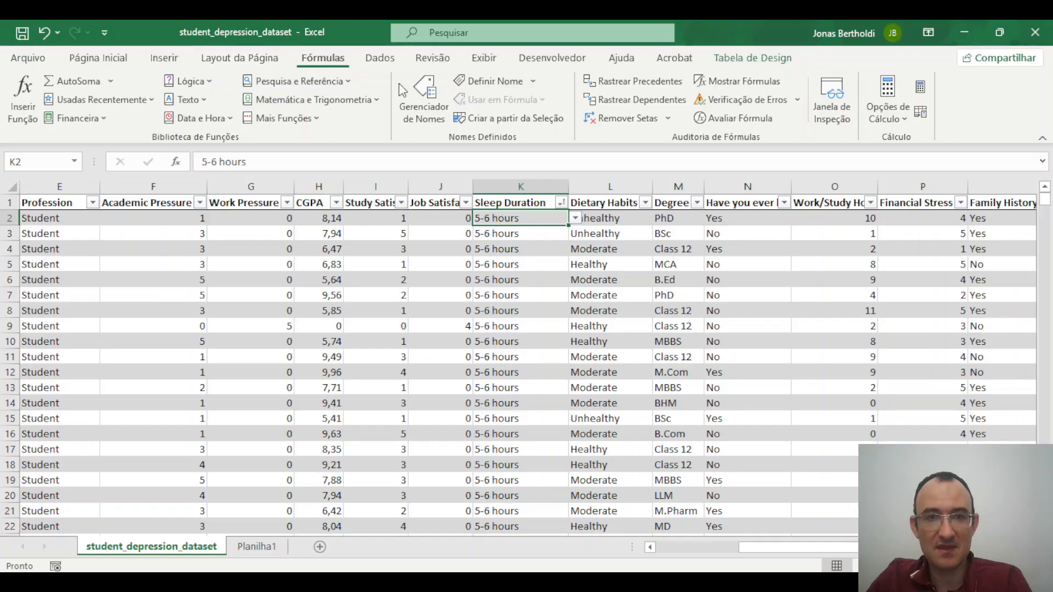
click(409, 107)
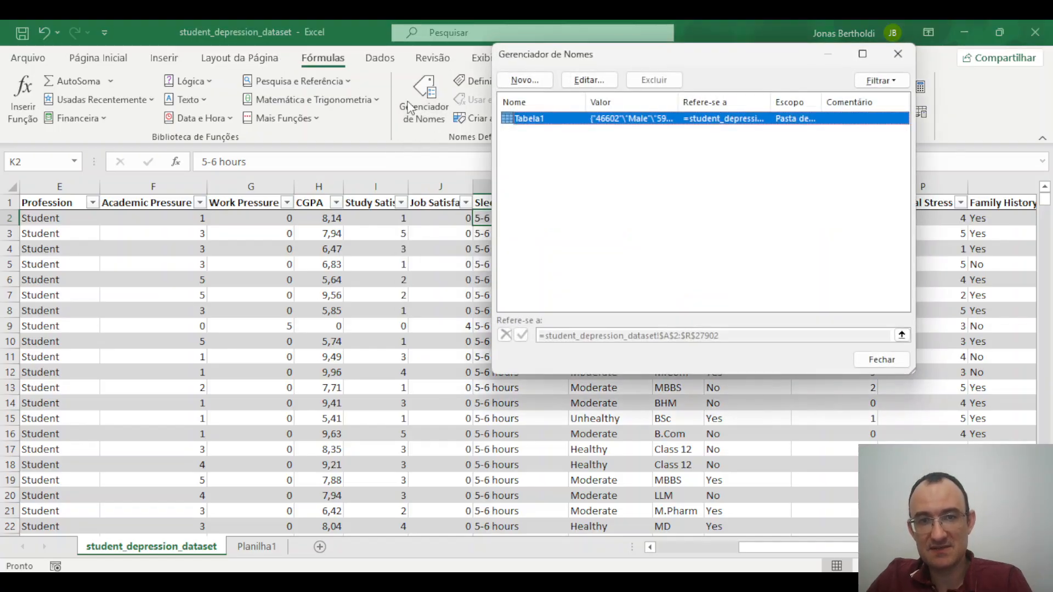
click(525, 80)
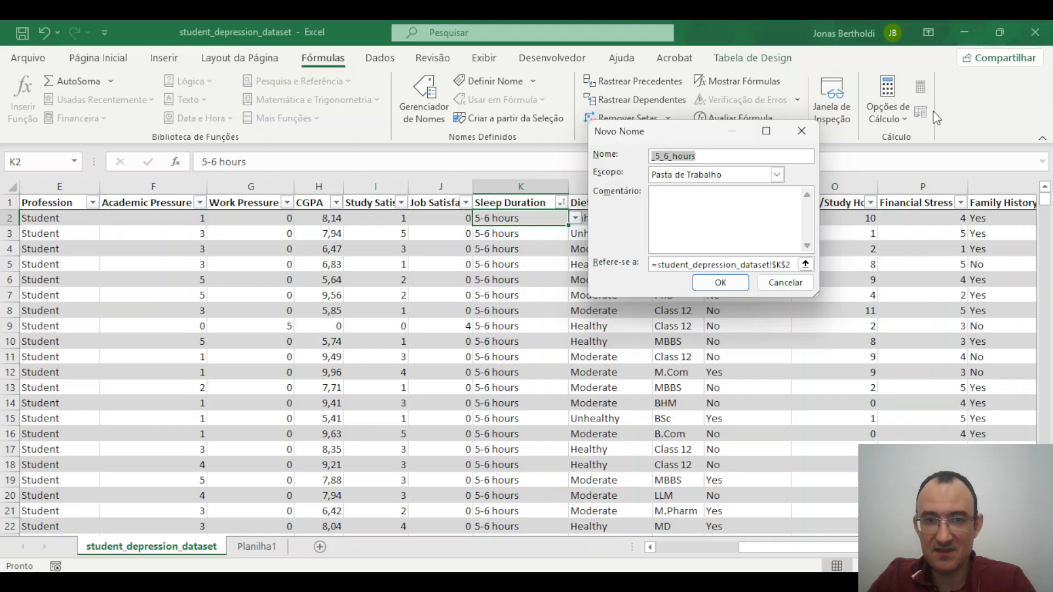
text(Duracao_Sono)
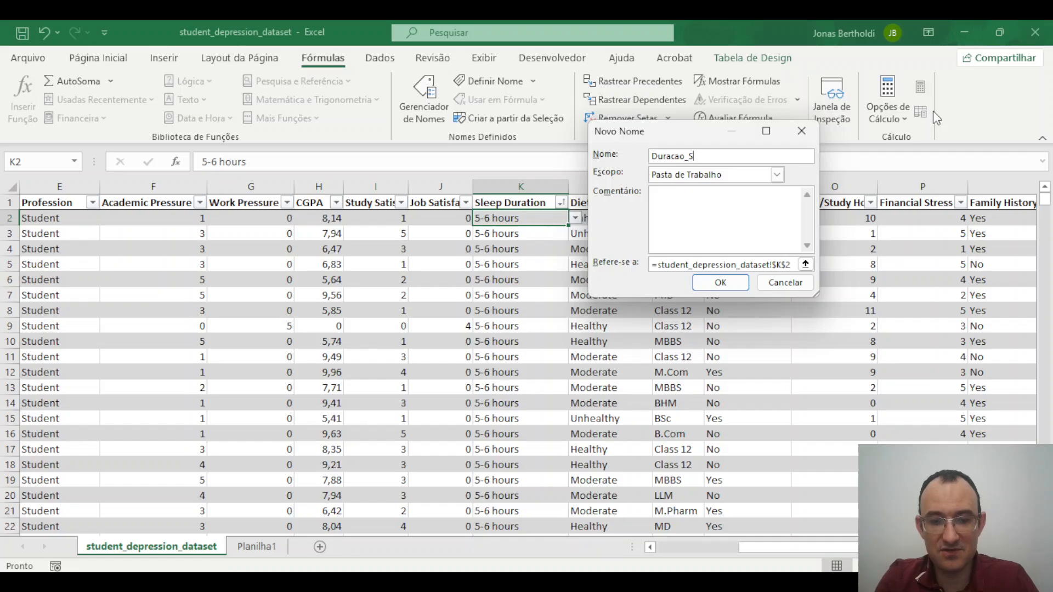
Make Duracao_Sono refer to =Planilha1!$A$1:$A$6, save the name and close the Name Manager.
click(803, 266)
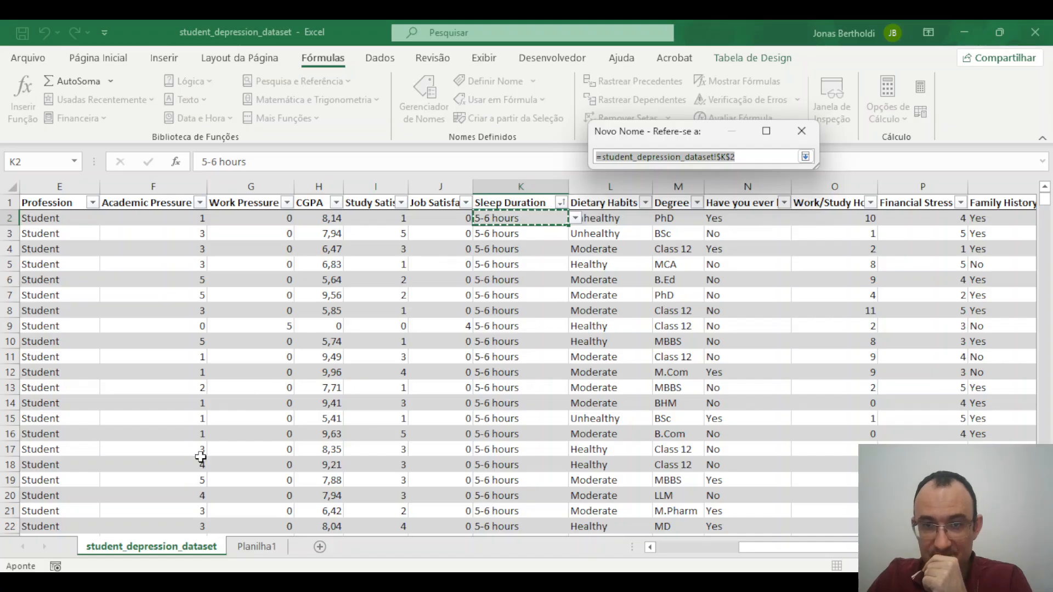
click(250, 548)
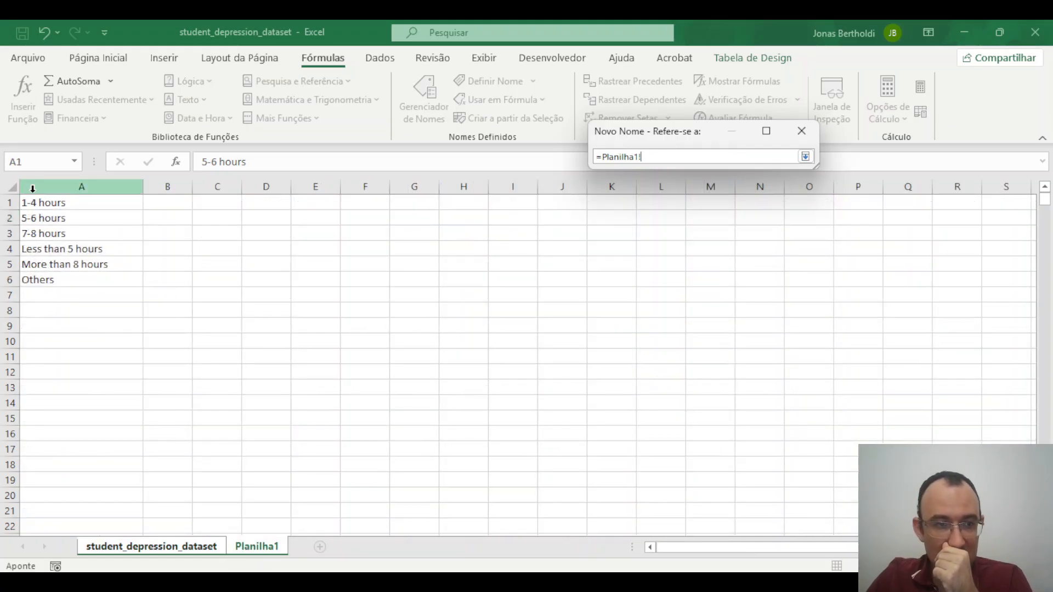
drag(63, 202, 52, 284)
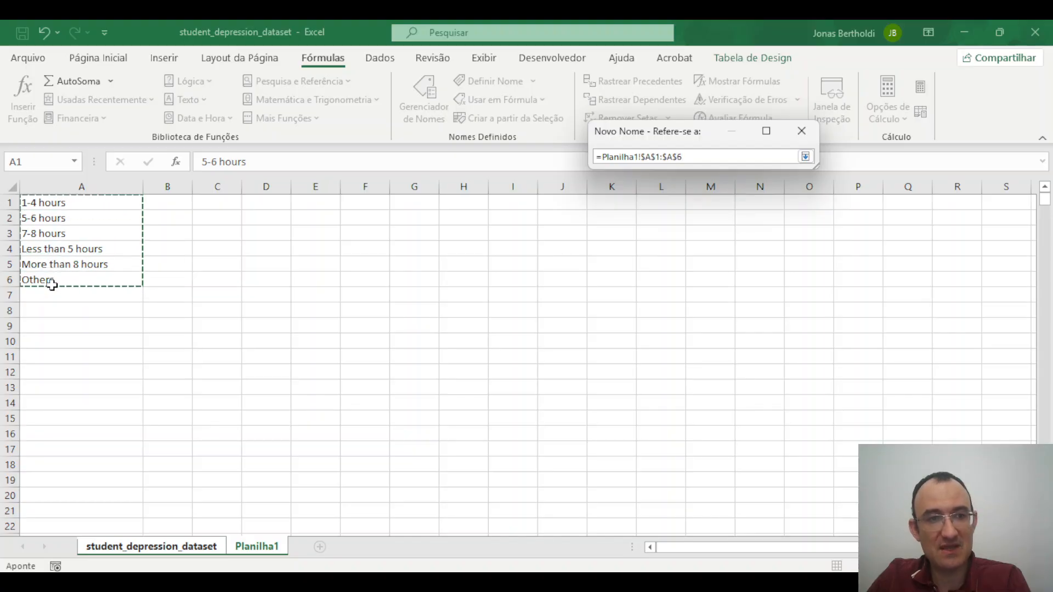
click(805, 157)
click(720, 283)
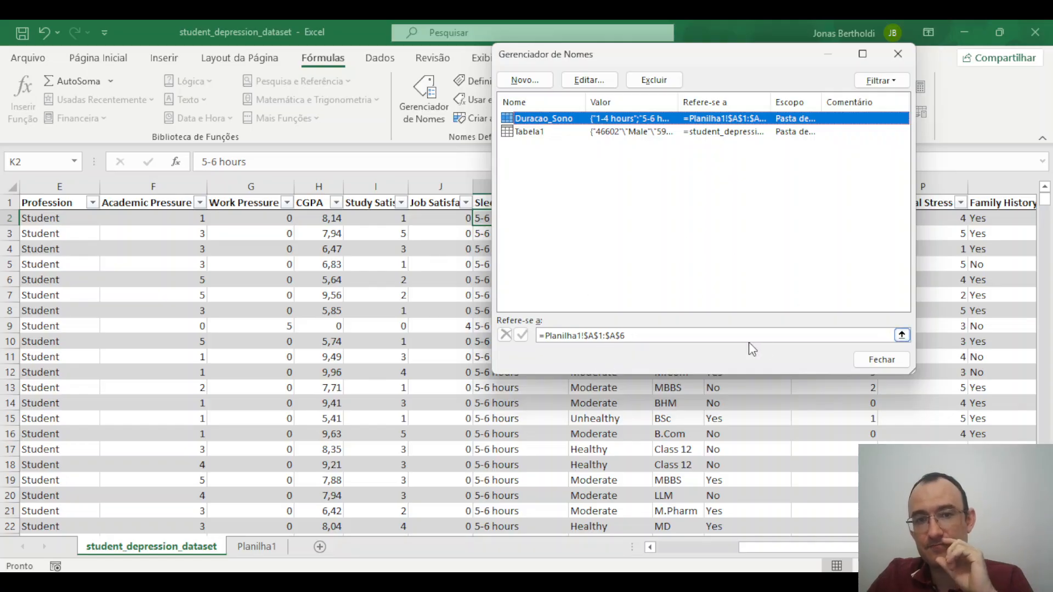
click(880, 360)
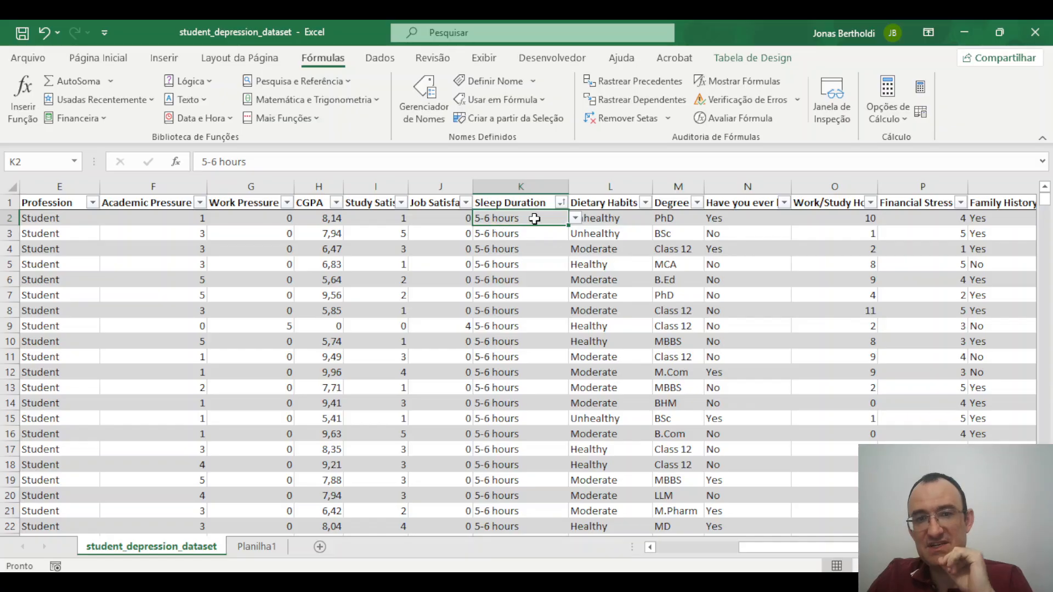
Select the Sleep Duration values from K2 to the end of the column and open their data validation settings.
key(ctrl+shift+Down)
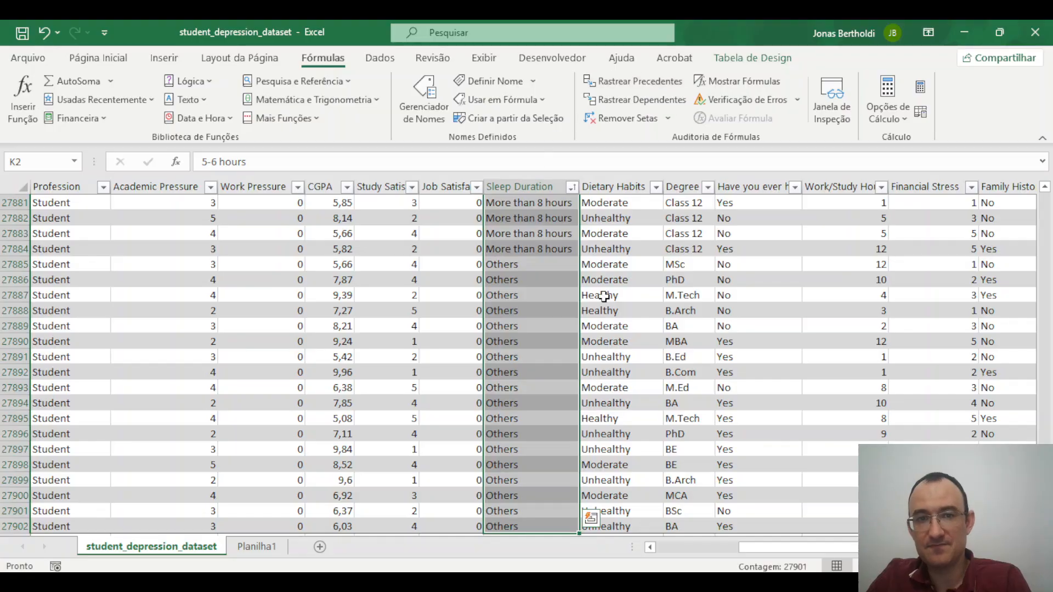
scroll(602, 295, down, 10)
scroll(597, 327, up, 13)
scroll(597, 328, up, 20)
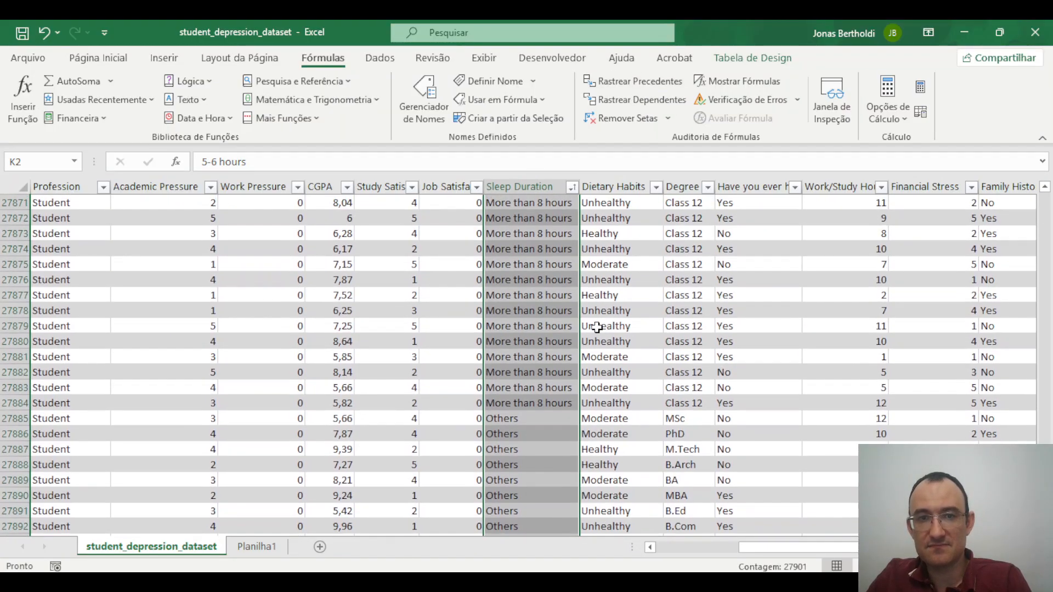
scroll(609, 325, up, 20)
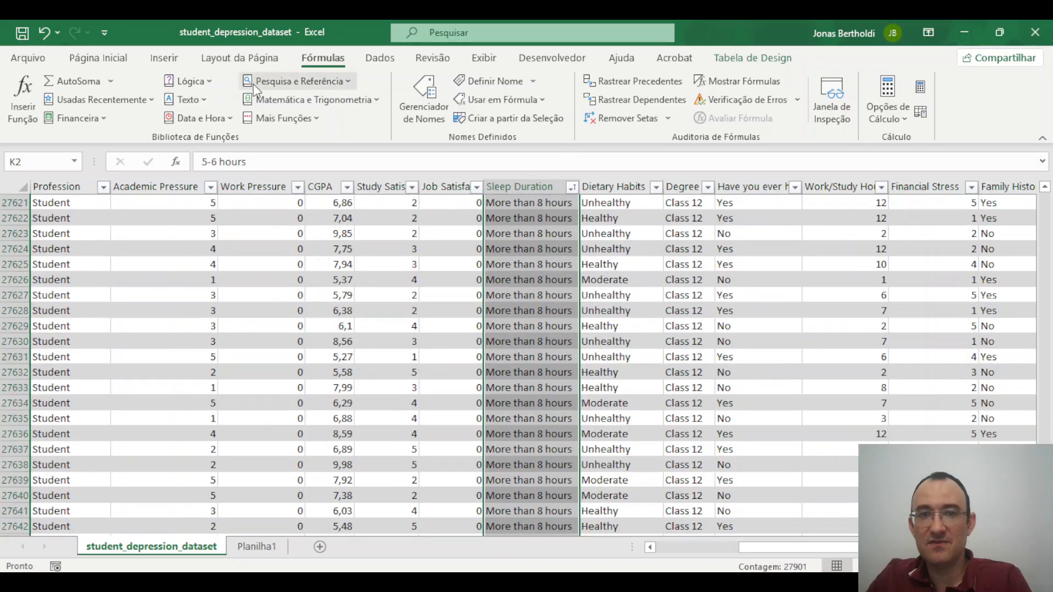
click(379, 58)
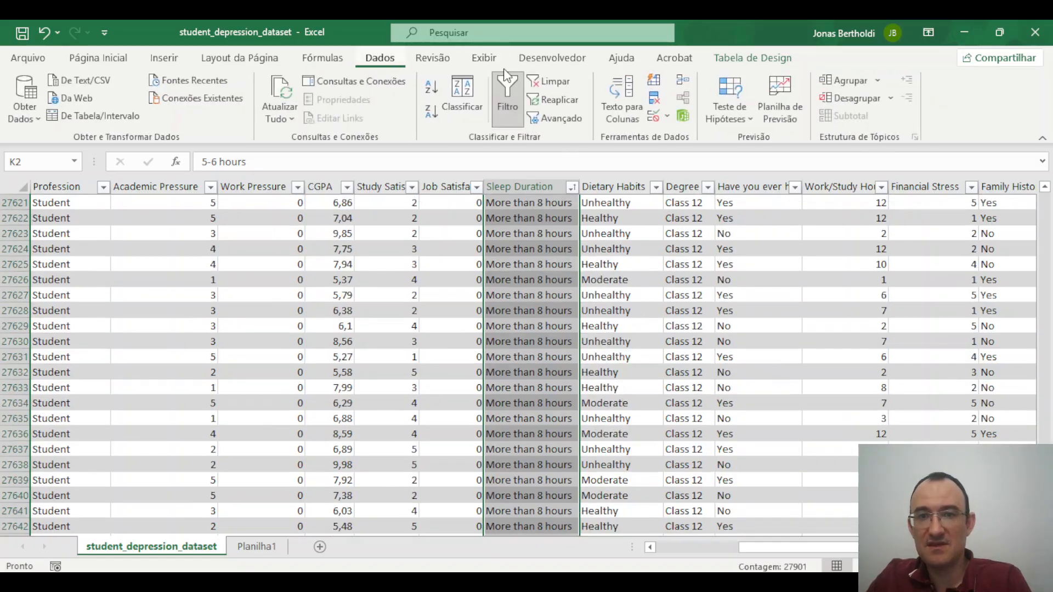
click(666, 116)
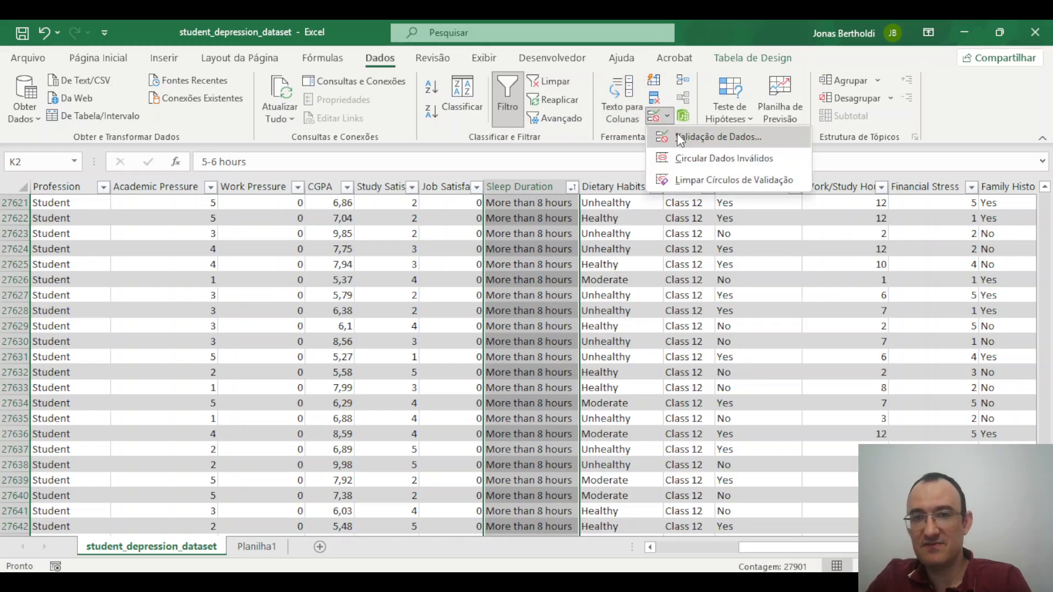
click(678, 134)
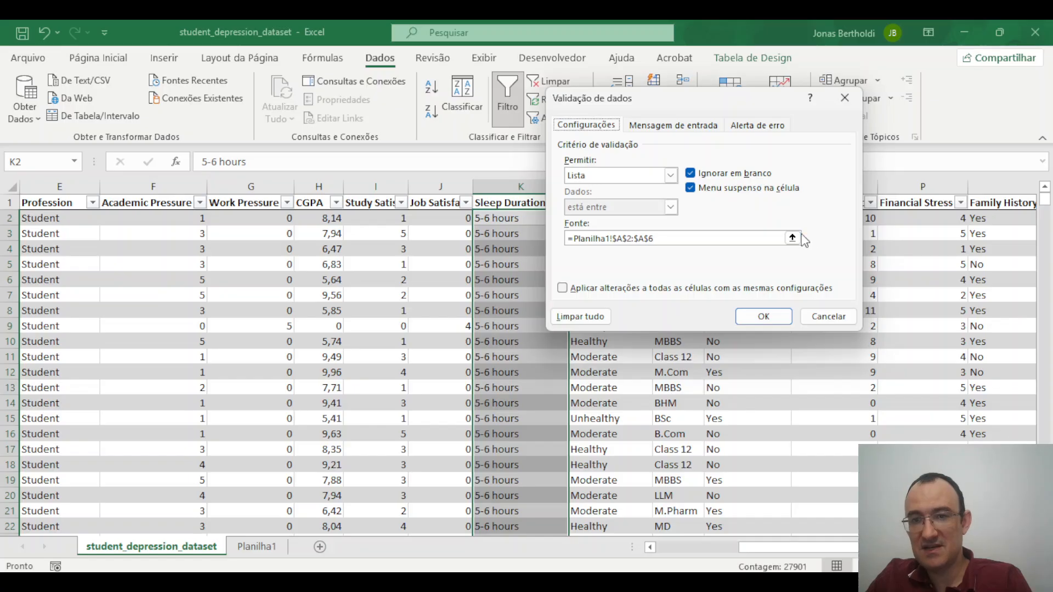
Replace the validation list's source range with the text Duracao_Sono and apply the rule to the selected Sleep Duration cells.
click(792, 238)
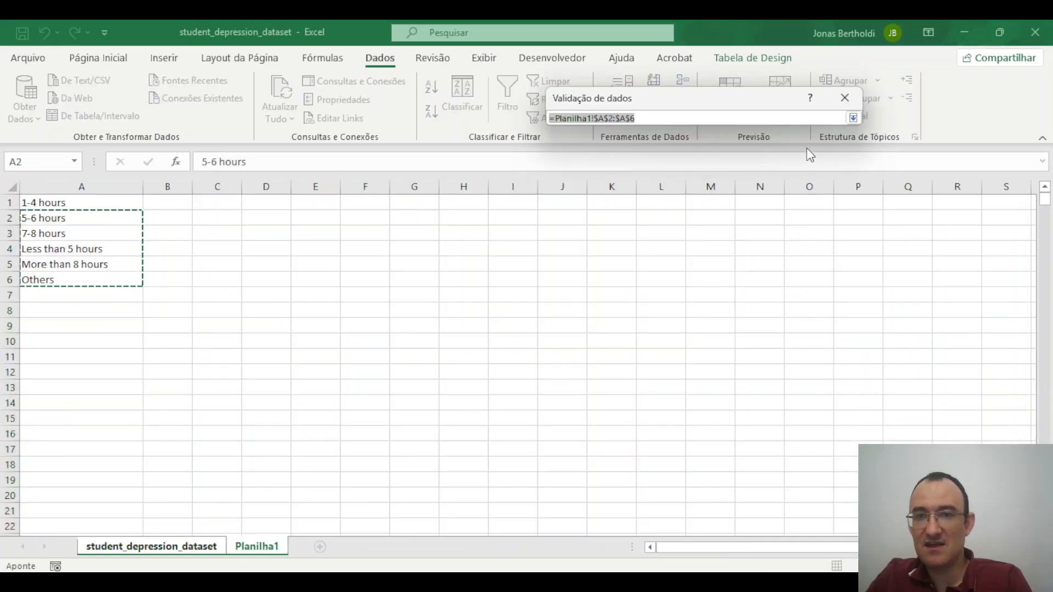
key(BackSpace)
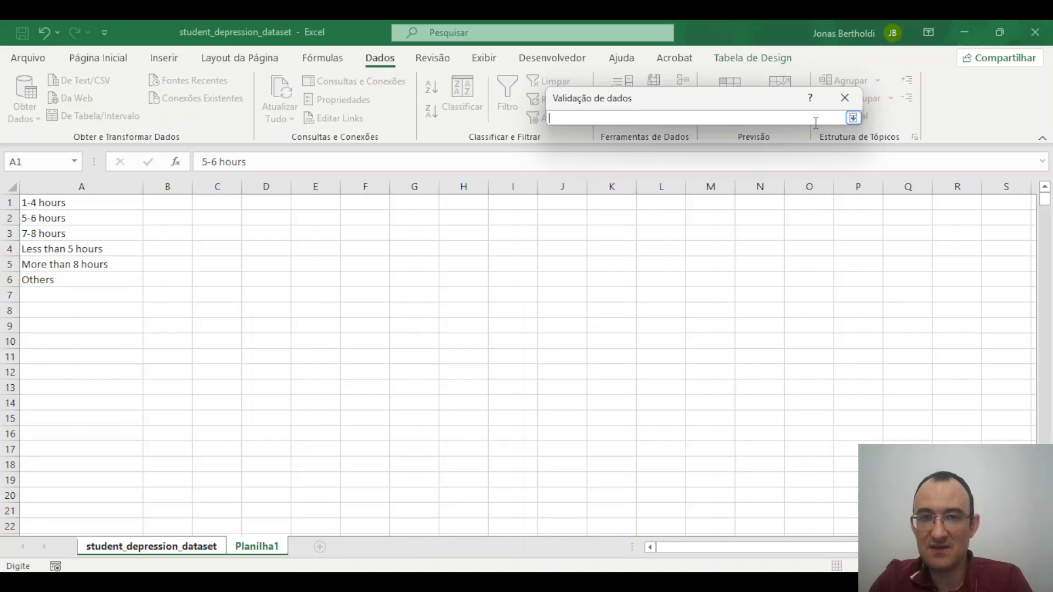
text(C)
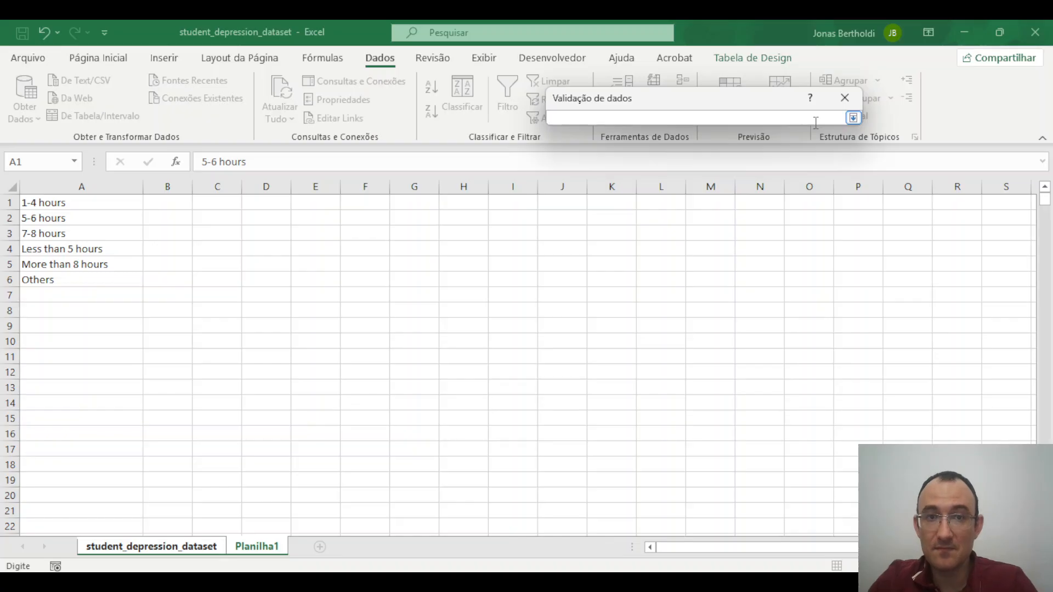
click(853, 119)
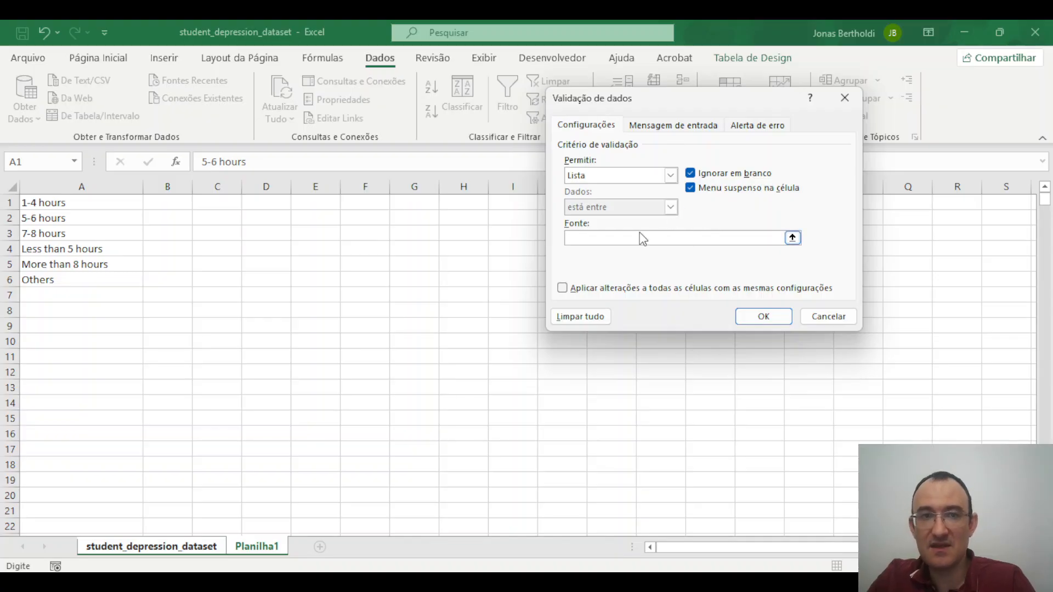
click(331, 59)
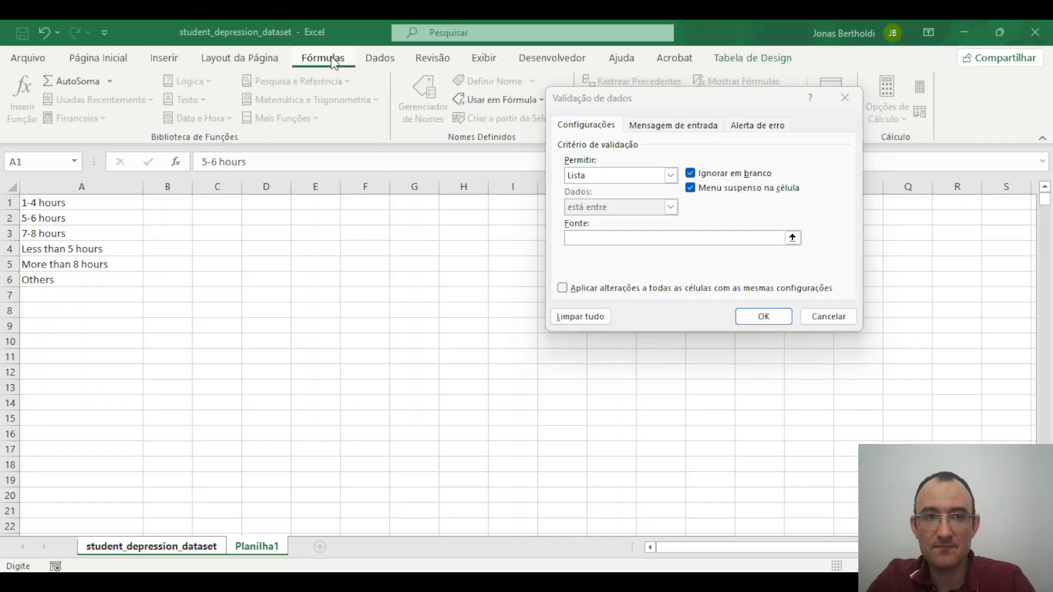
click(673, 238)
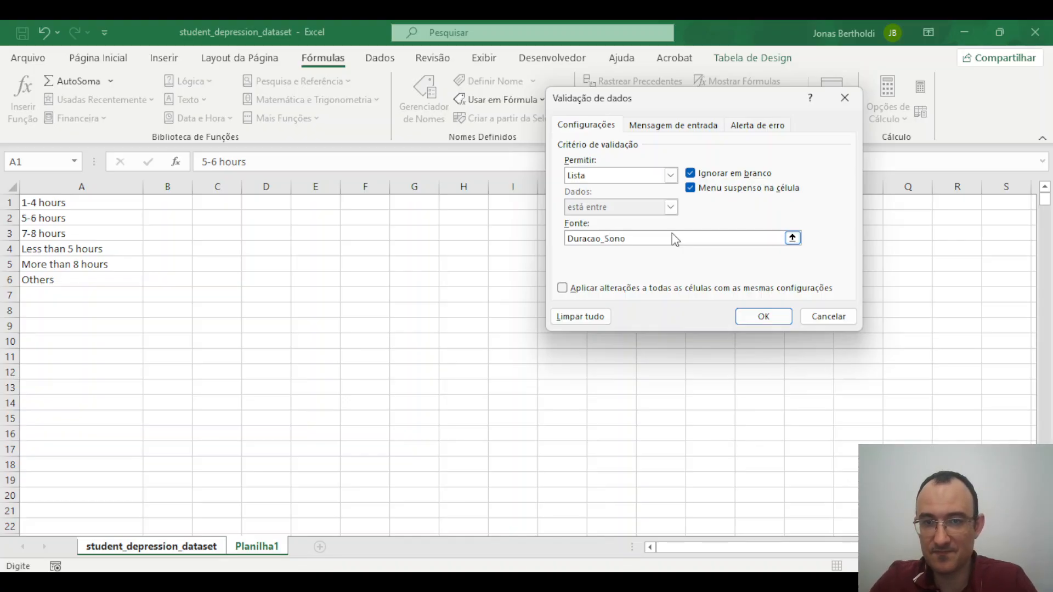
click(763, 316)
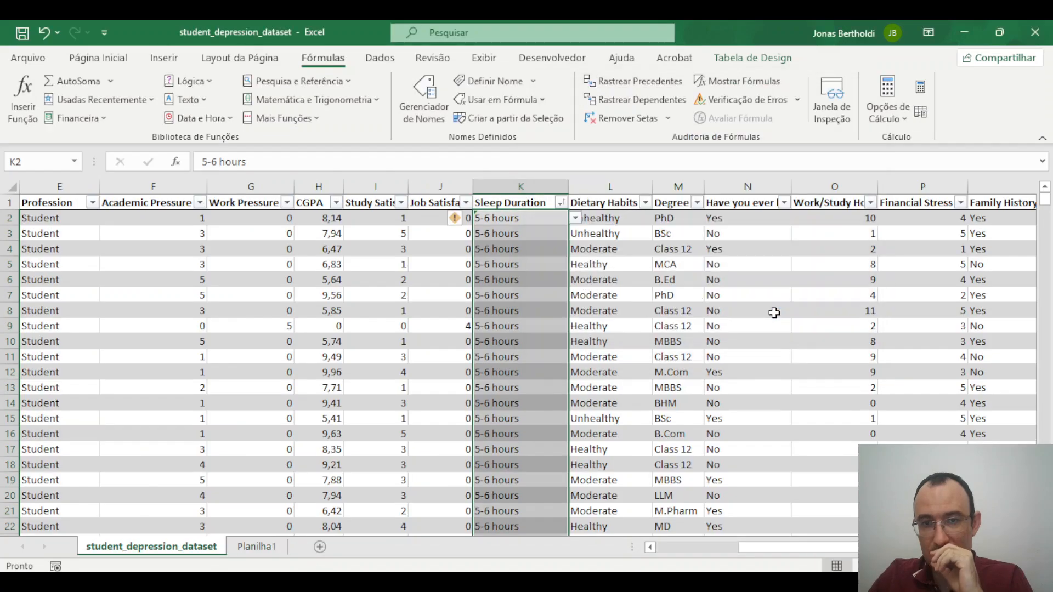
Check the options in K2's validation list and review the definition of Duracao_Sono in the Name Manager.
click(574, 218)
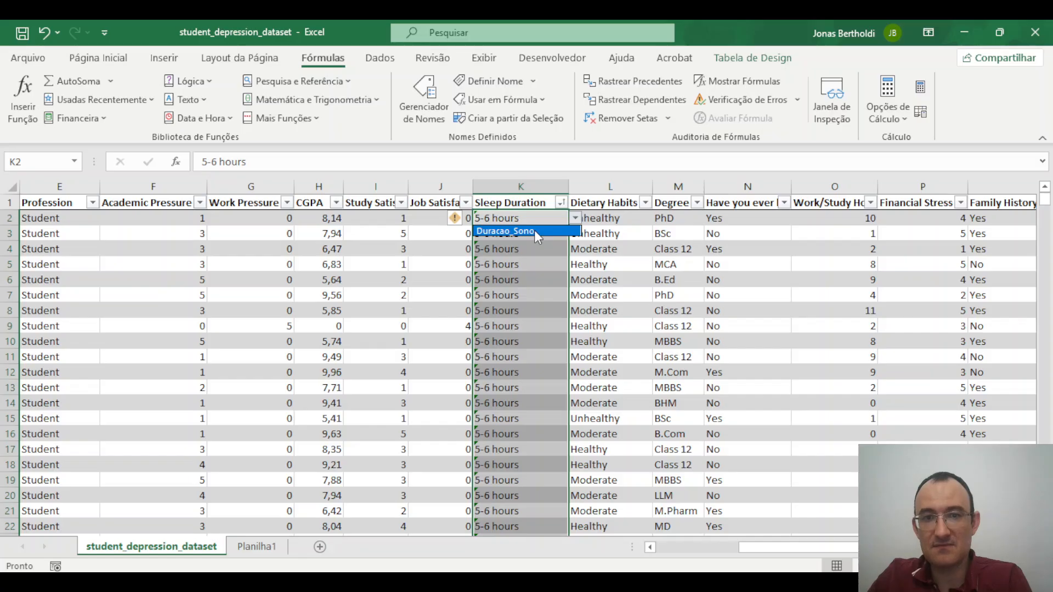
click(421, 106)
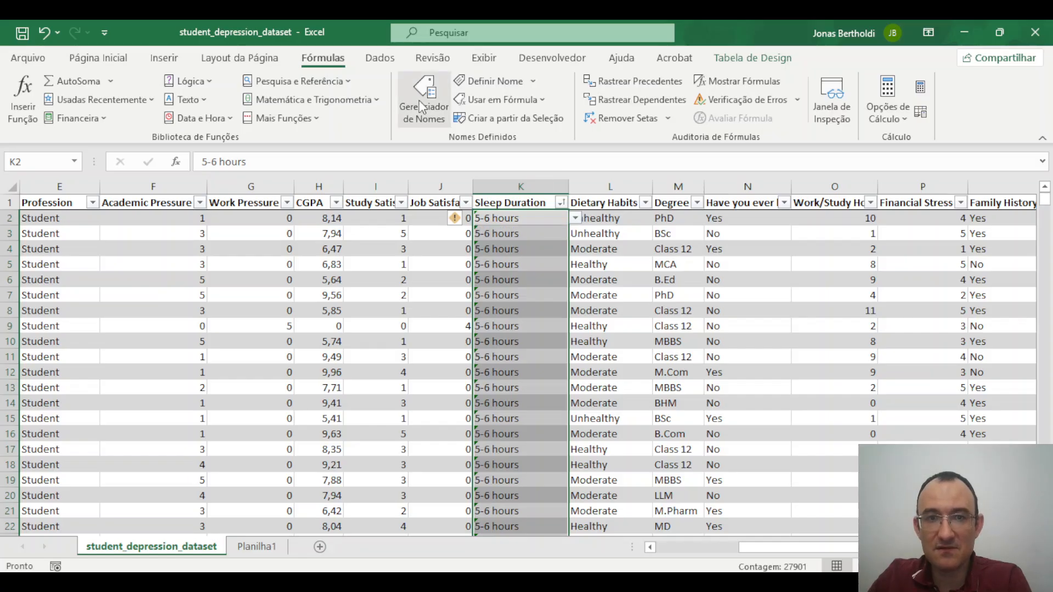
click(421, 106)
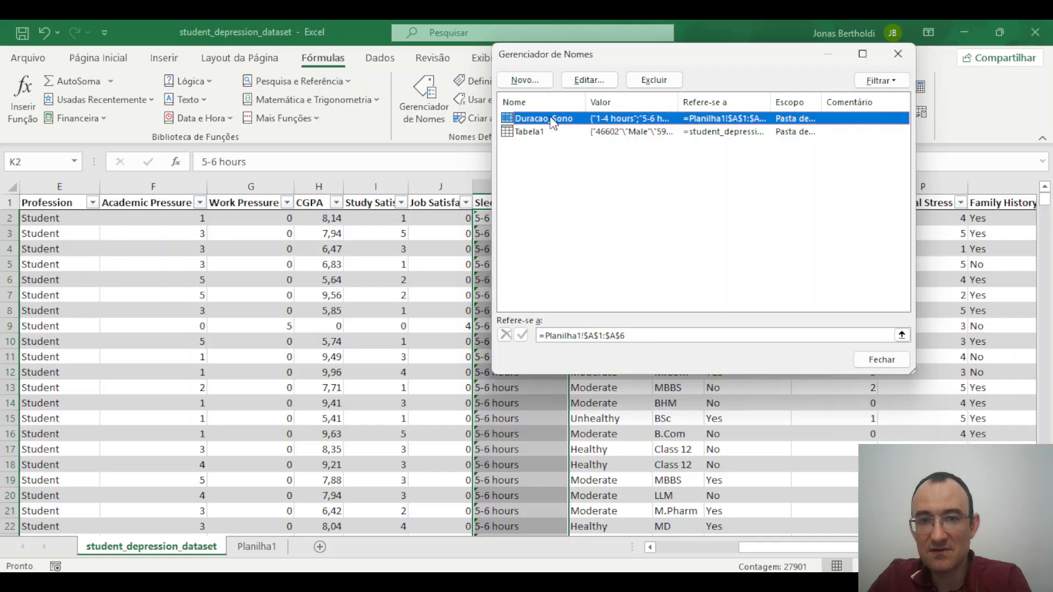
double_click(552, 119)
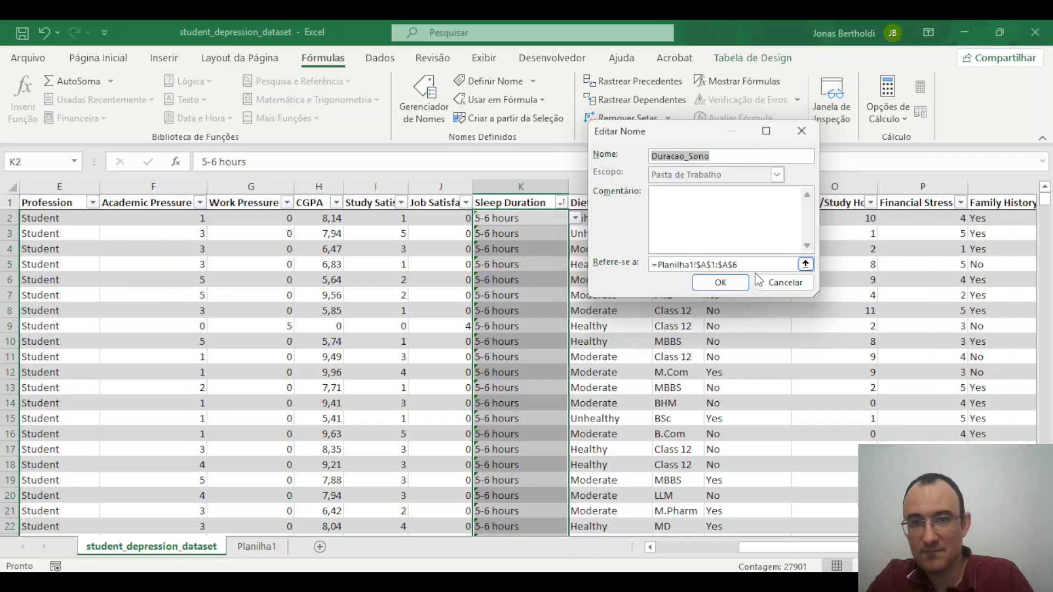
click(719, 282)
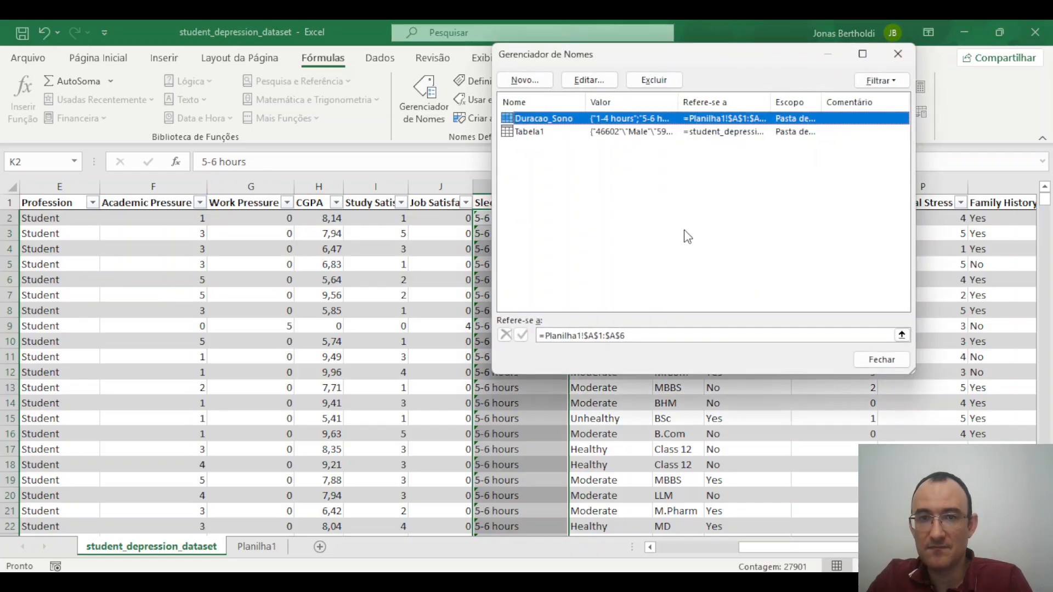
click(900, 361)
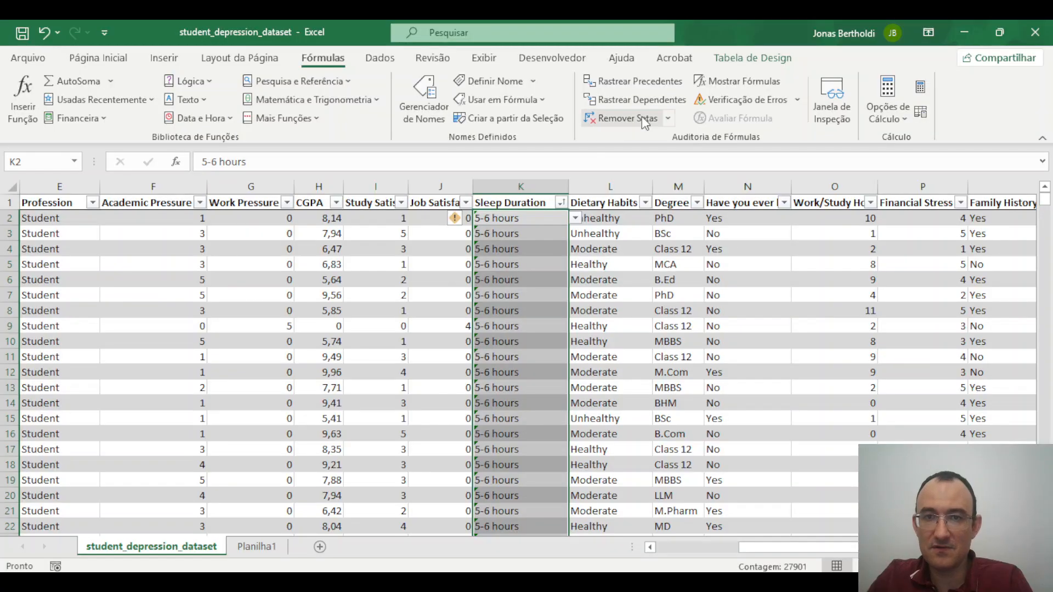
Set the Sleep Duration validation list source to =Duracao_Sono by picking A1:A6 on Planilha1, and apply the rule.
click(377, 59)
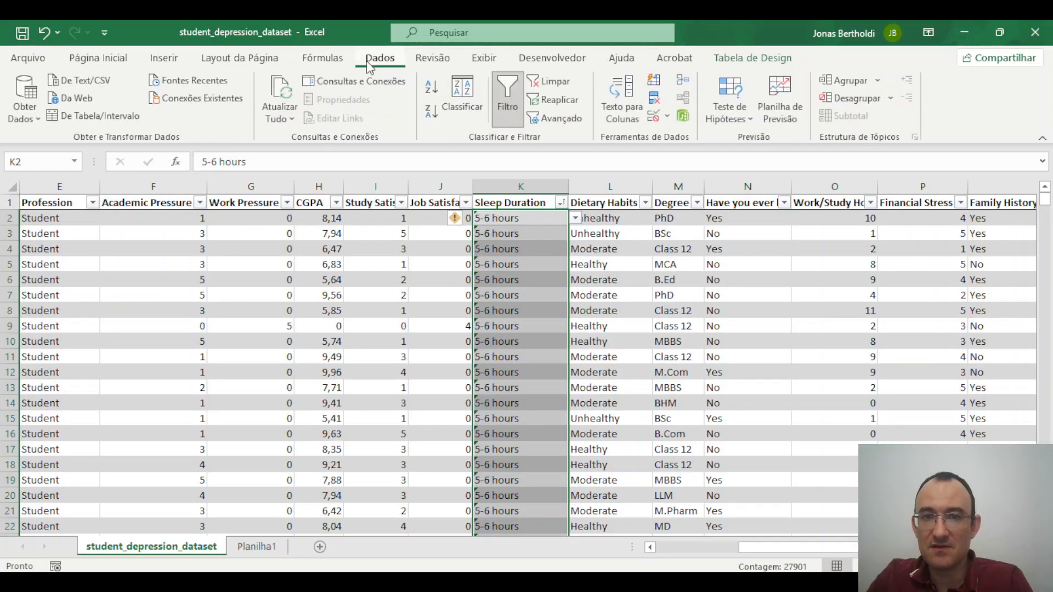
click(666, 116)
click(684, 139)
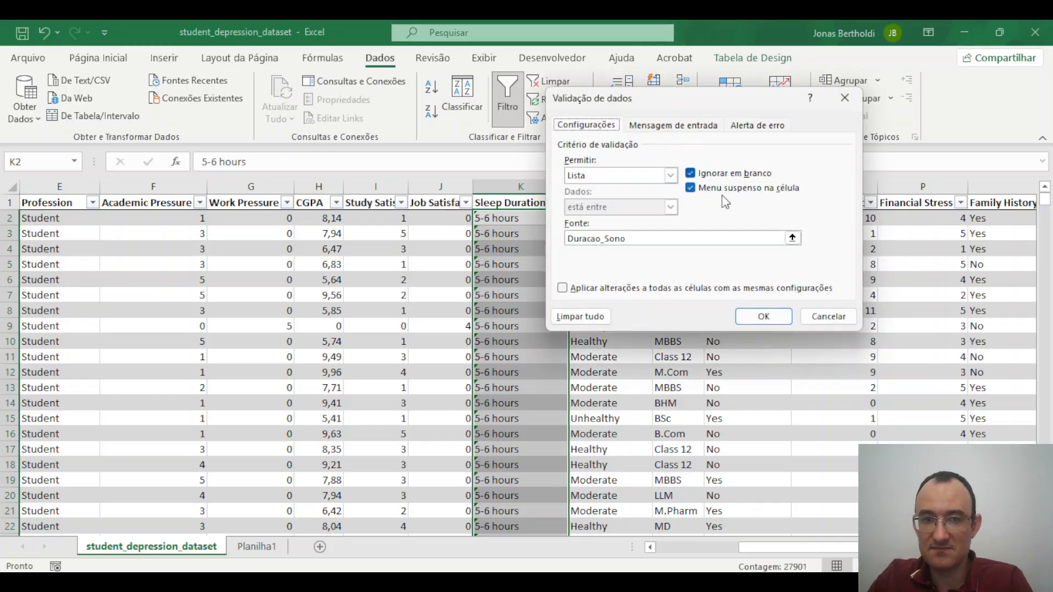
click(725, 243)
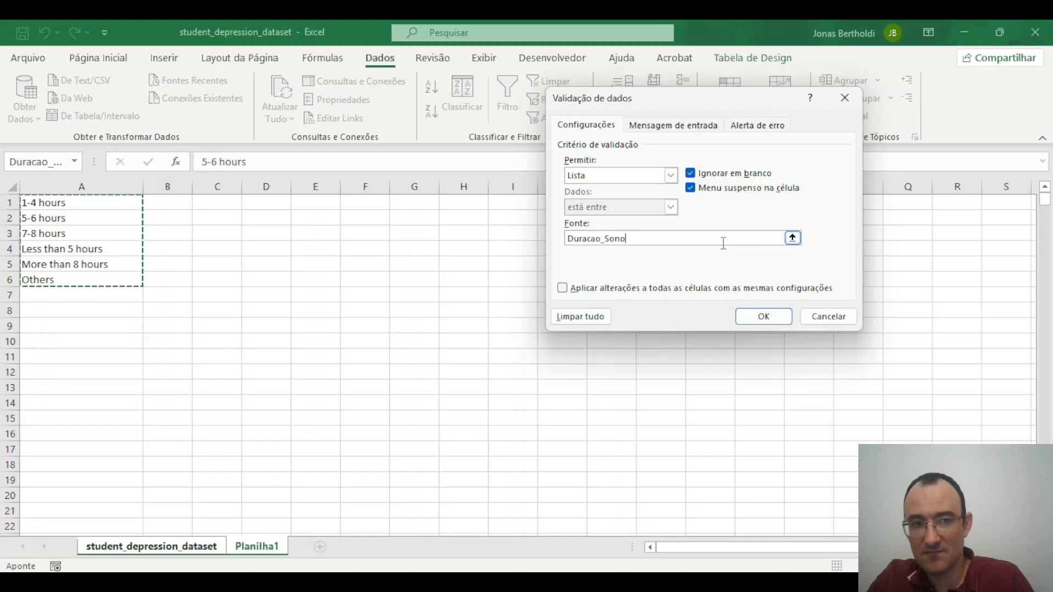
drag(723, 243, 460, 238)
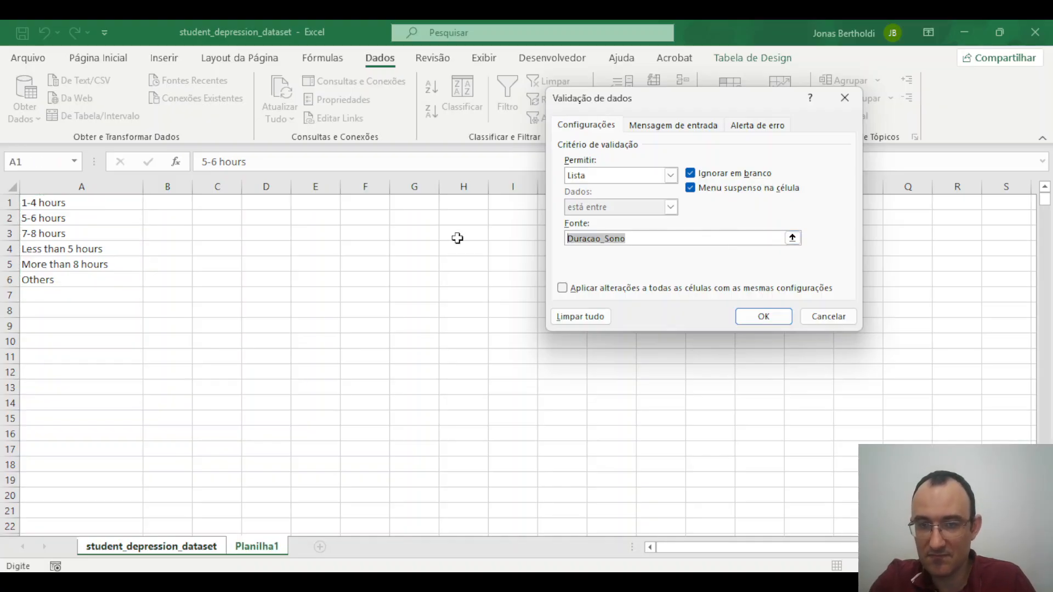
key(BackSpace)
click(792, 238)
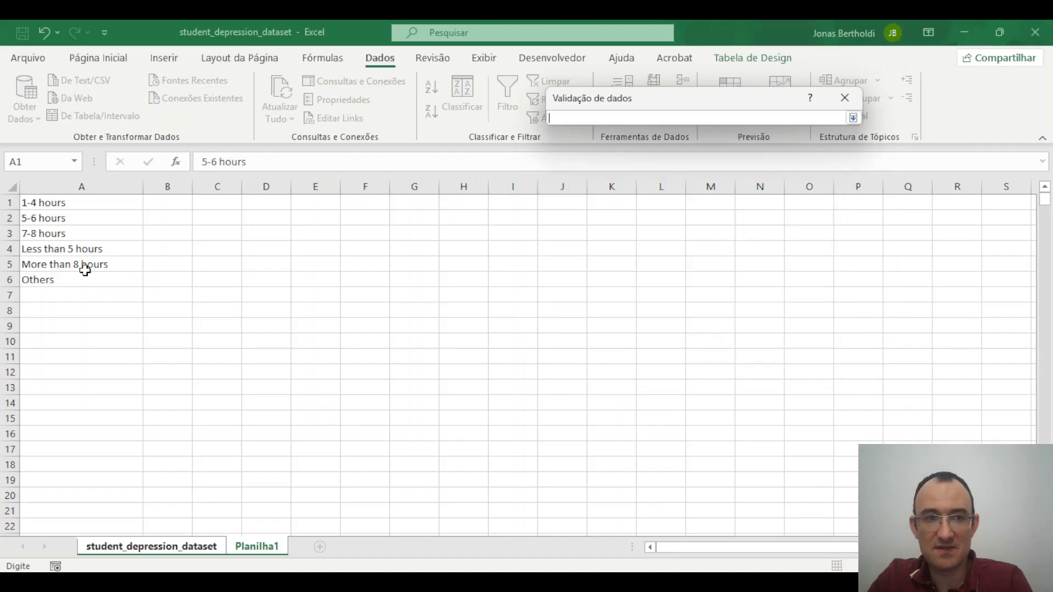
drag(73, 204, 72, 279)
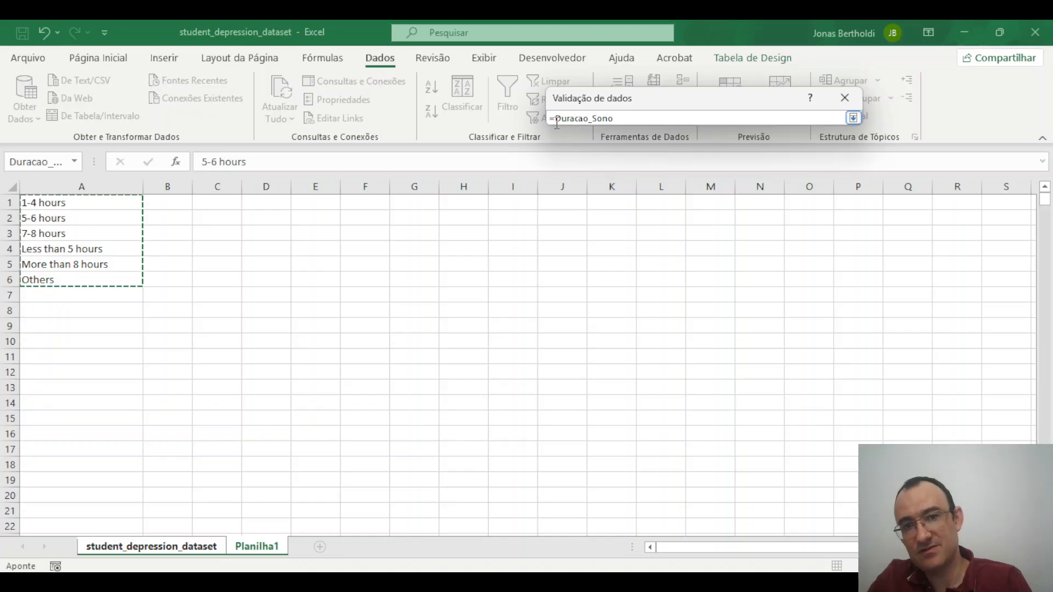
click(852, 118)
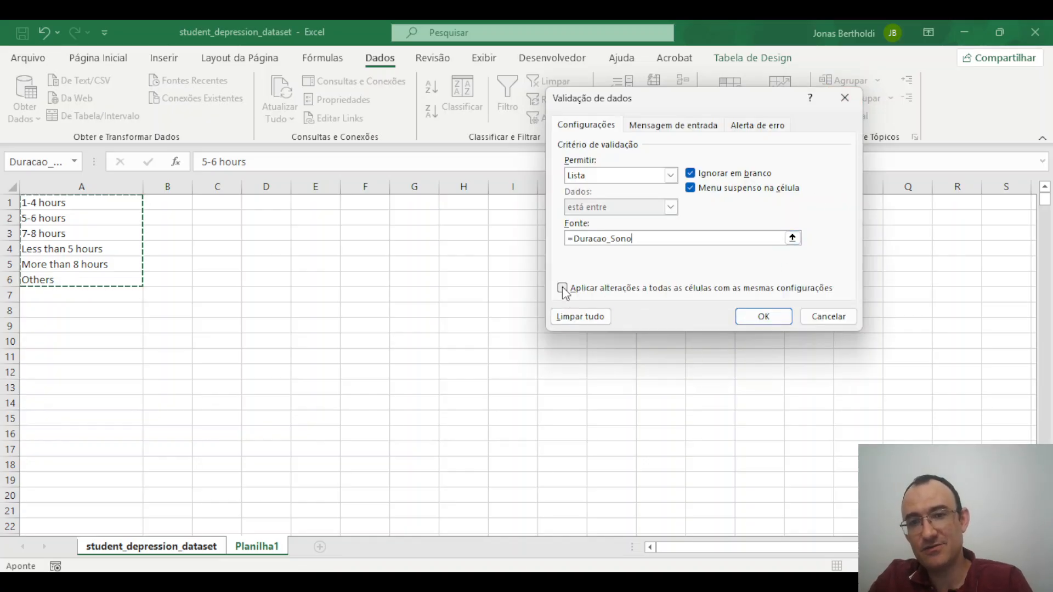
click(762, 323)
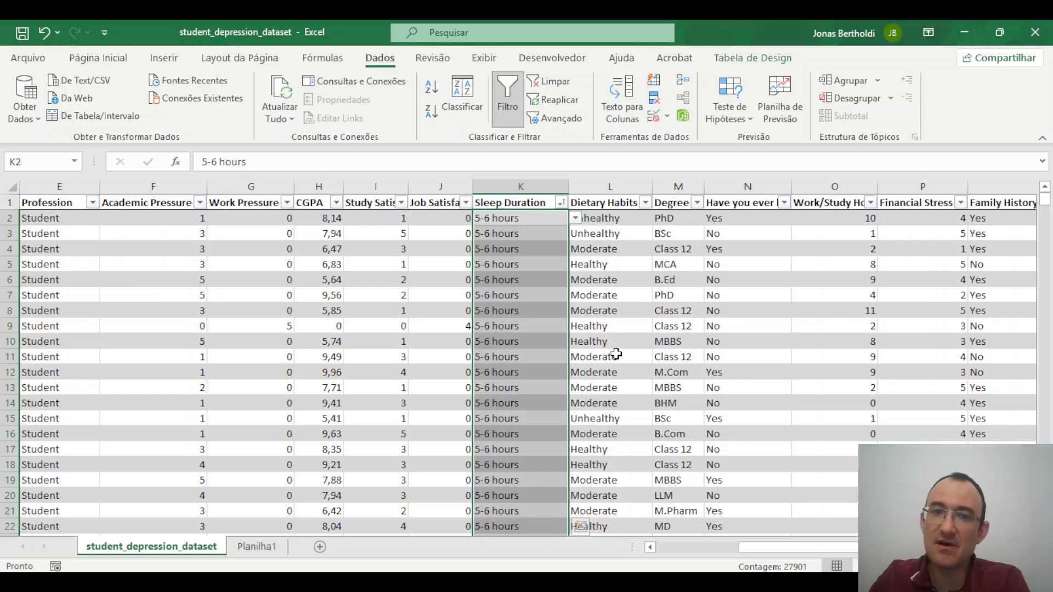
Test the validation in cell K99 by trying to enter 1 and 2, and cancel the entry.
scroll(510, 278, down, 20)
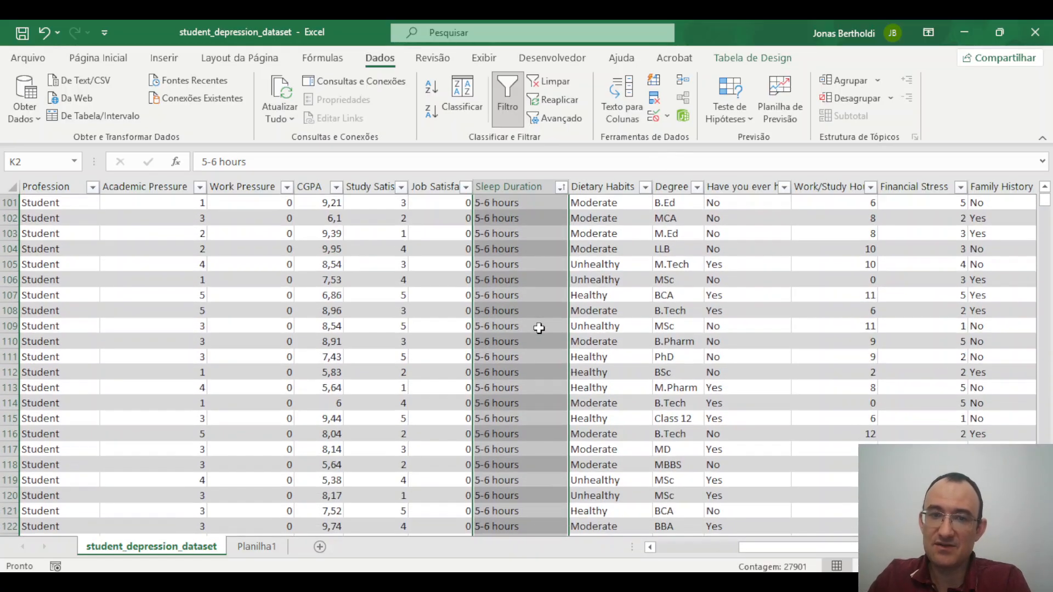
click(539, 328)
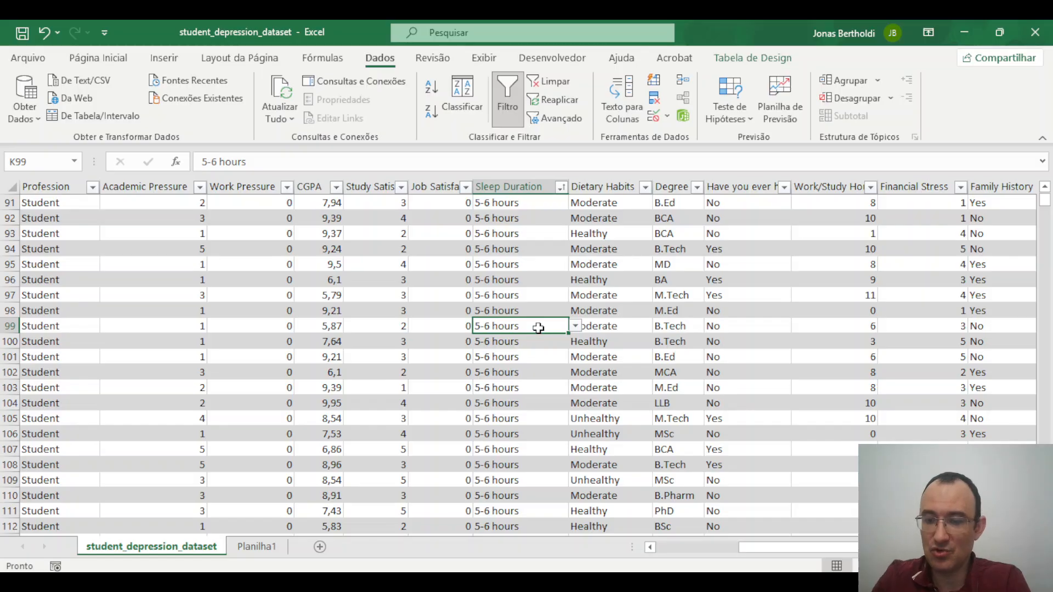
text(1)
key(Return)
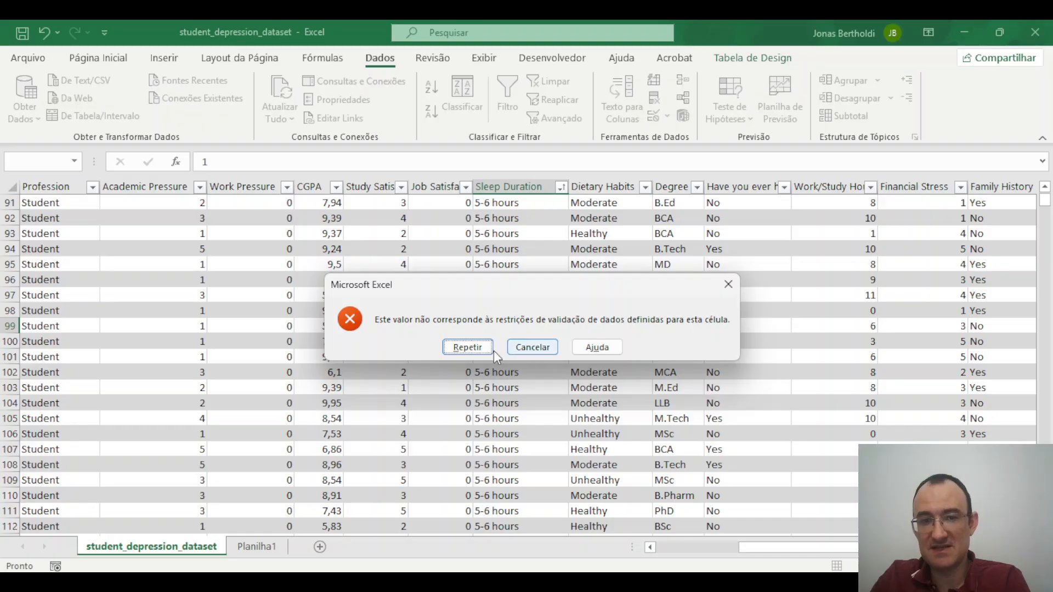
click(468, 349)
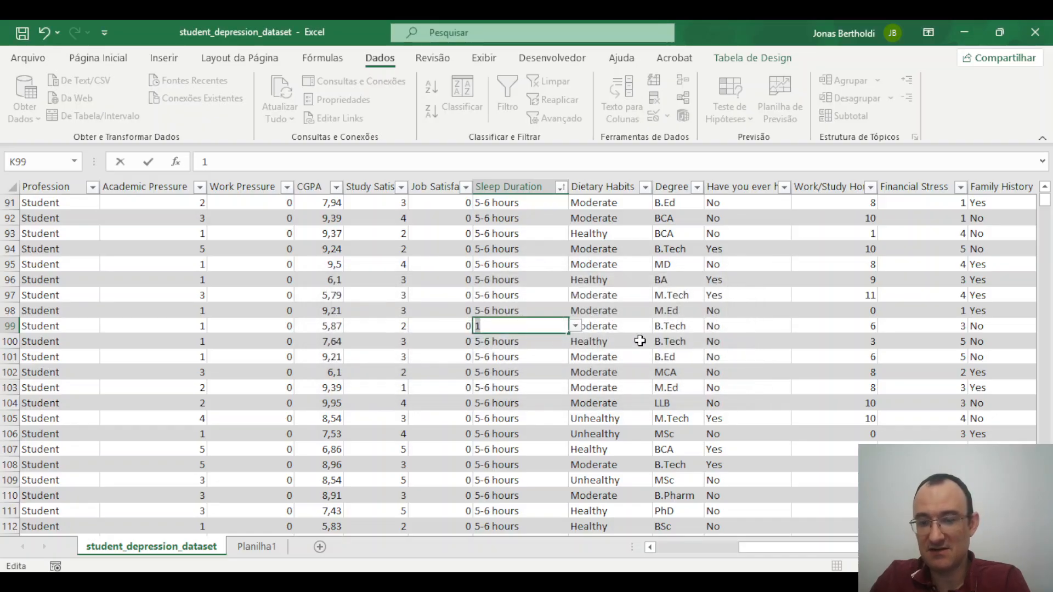
text(2)
key(Return)
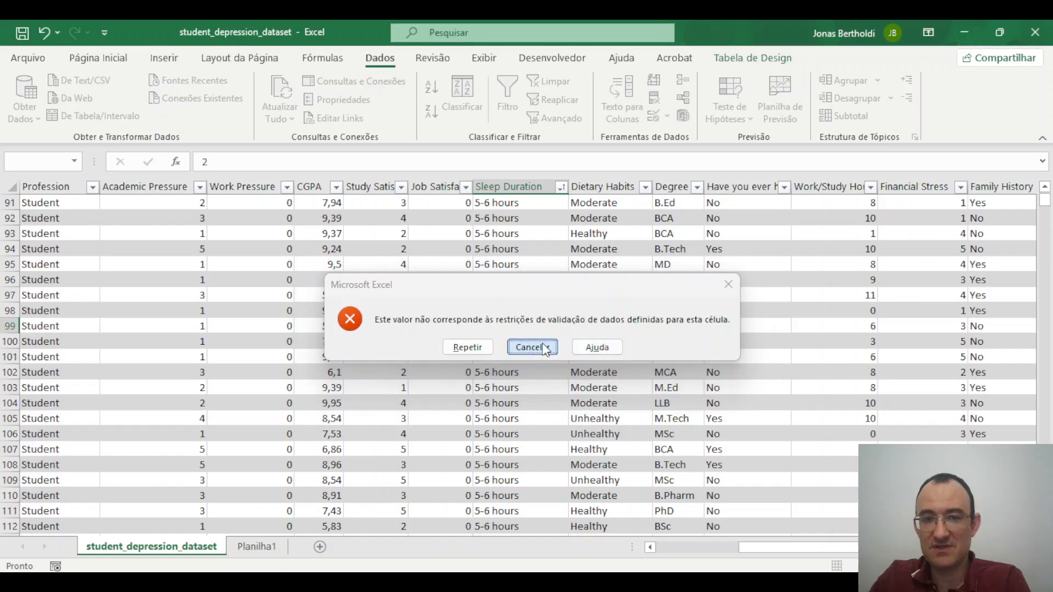
click(545, 348)
click(802, 382)
Give cell K99's data validation an input message titled "Atenção" with the text "Selecione um item do menu".
click(497, 326)
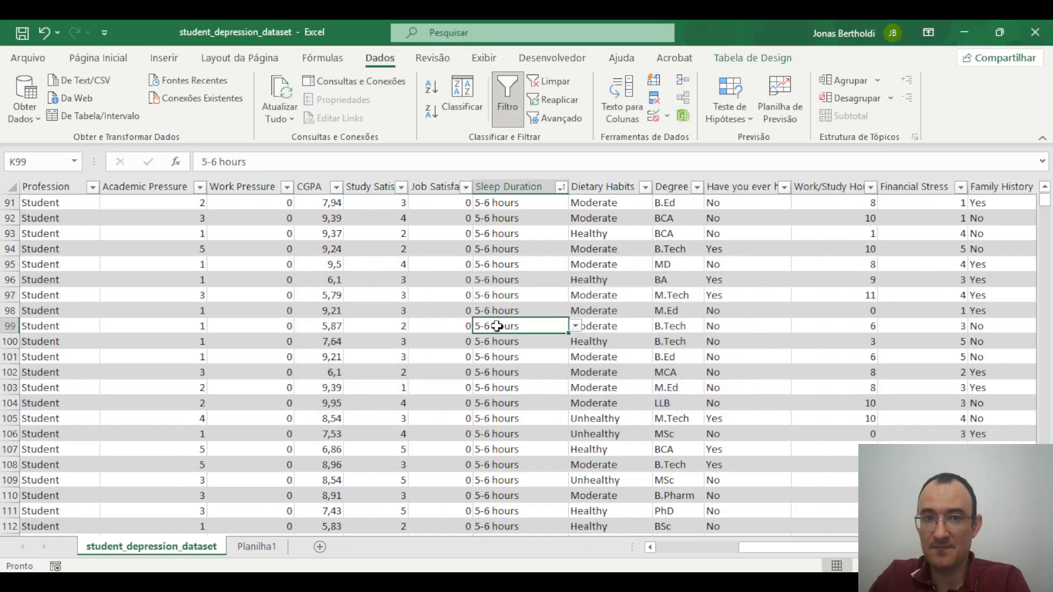
click(670, 119)
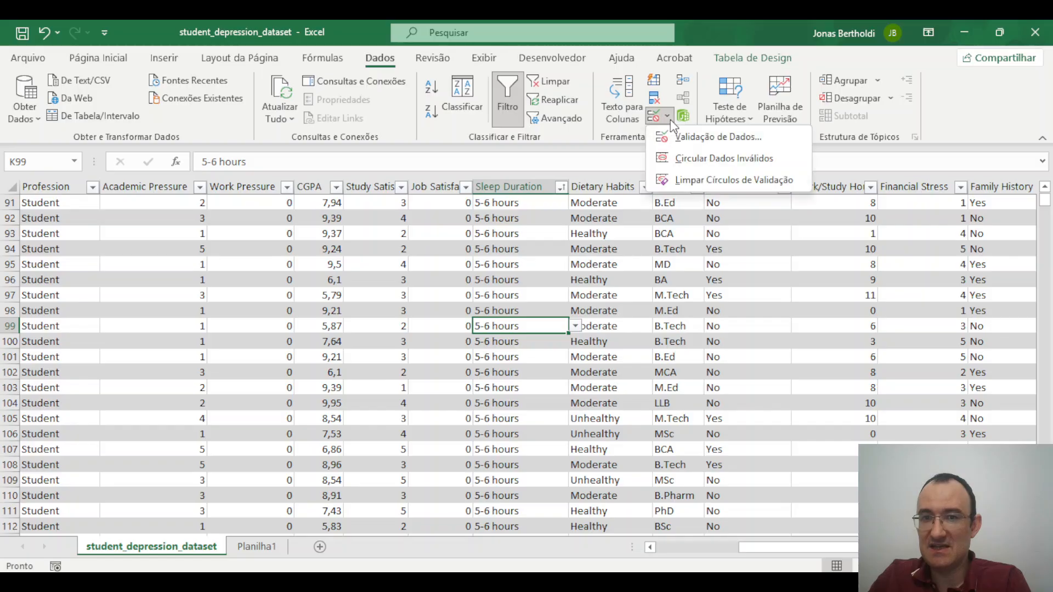
click(693, 138)
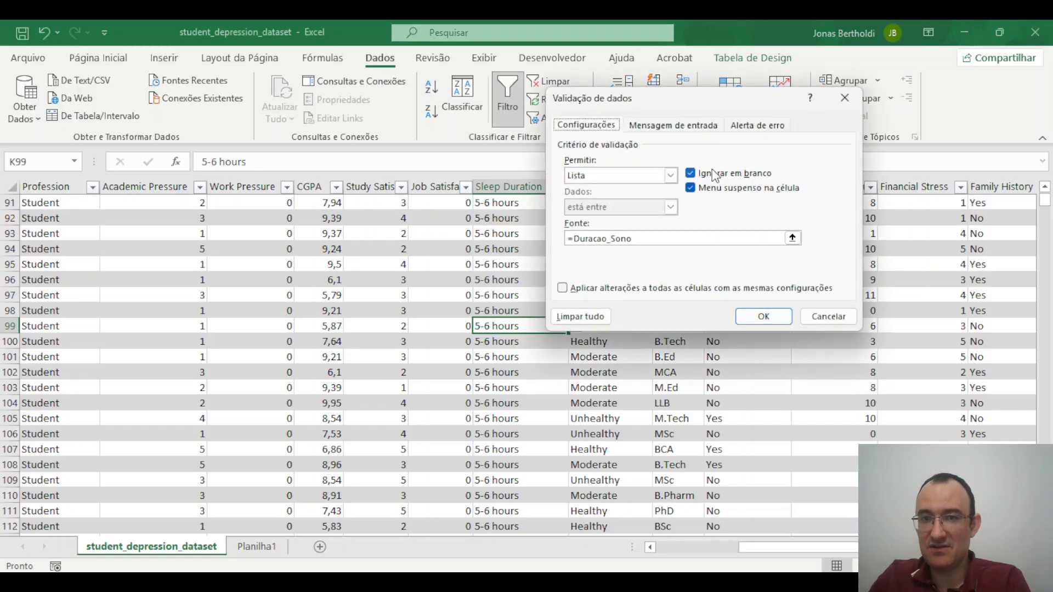
click(691, 126)
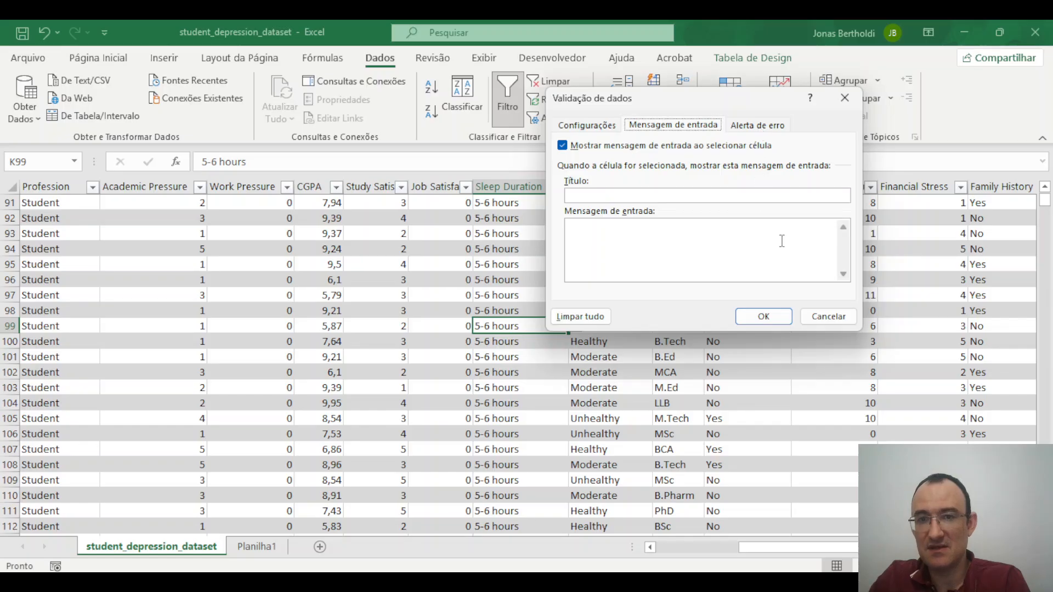
click(613, 197)
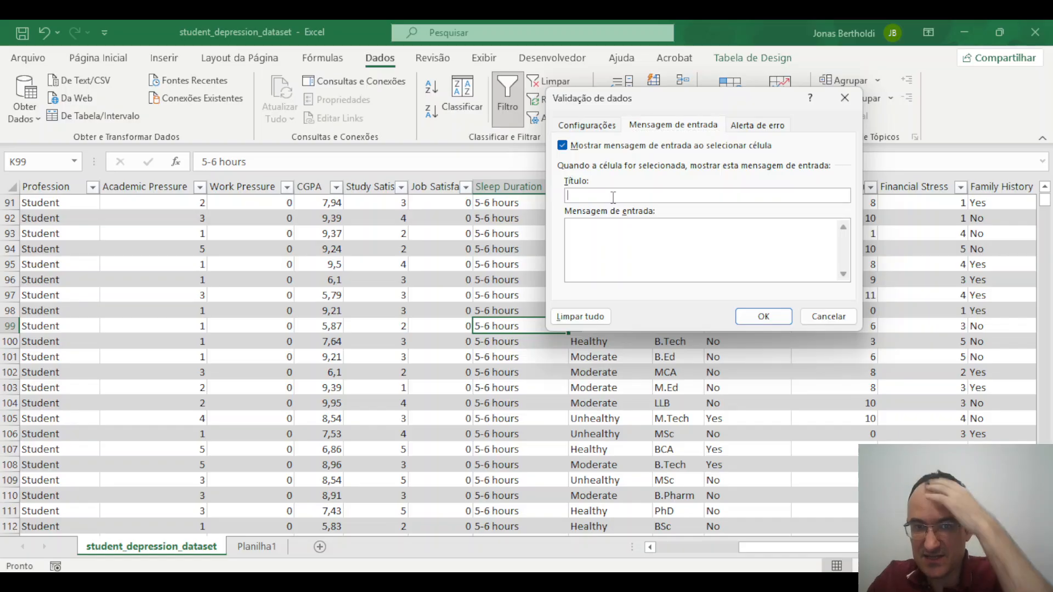
text(A)
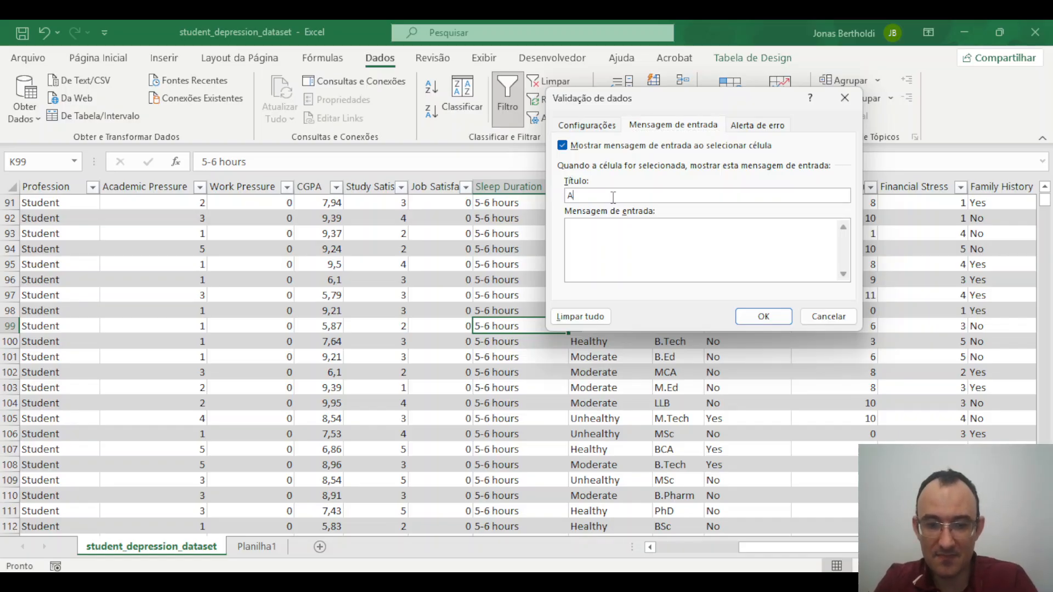
text(tenção)
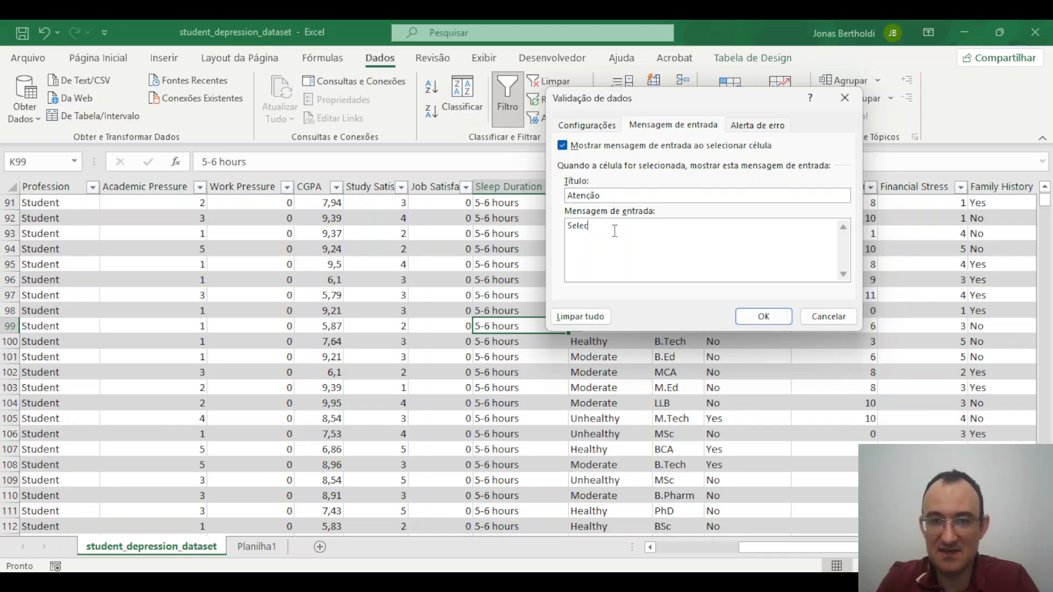
text(one um)
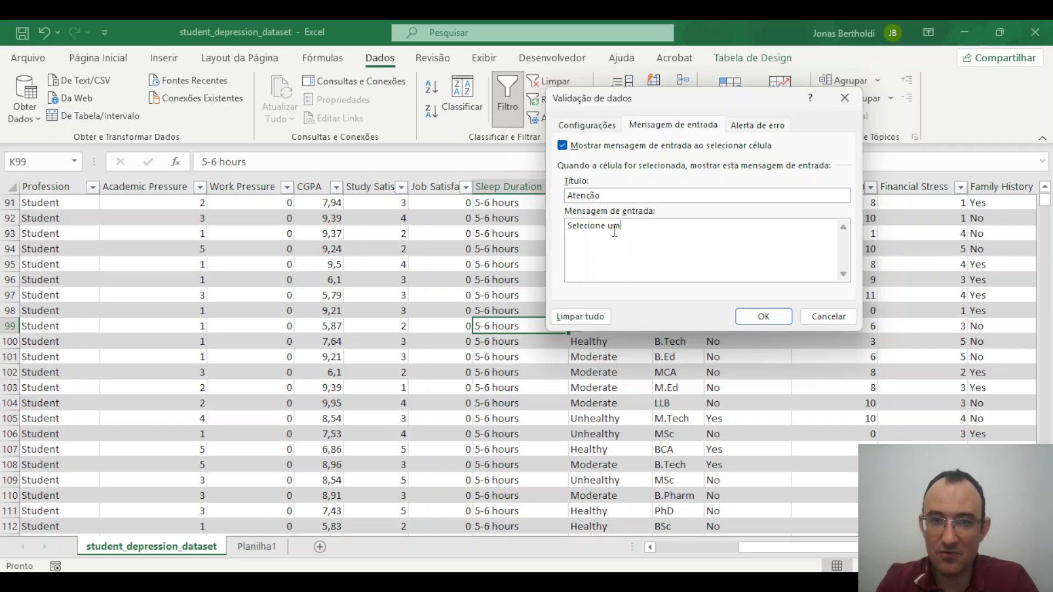
text( item do menu)
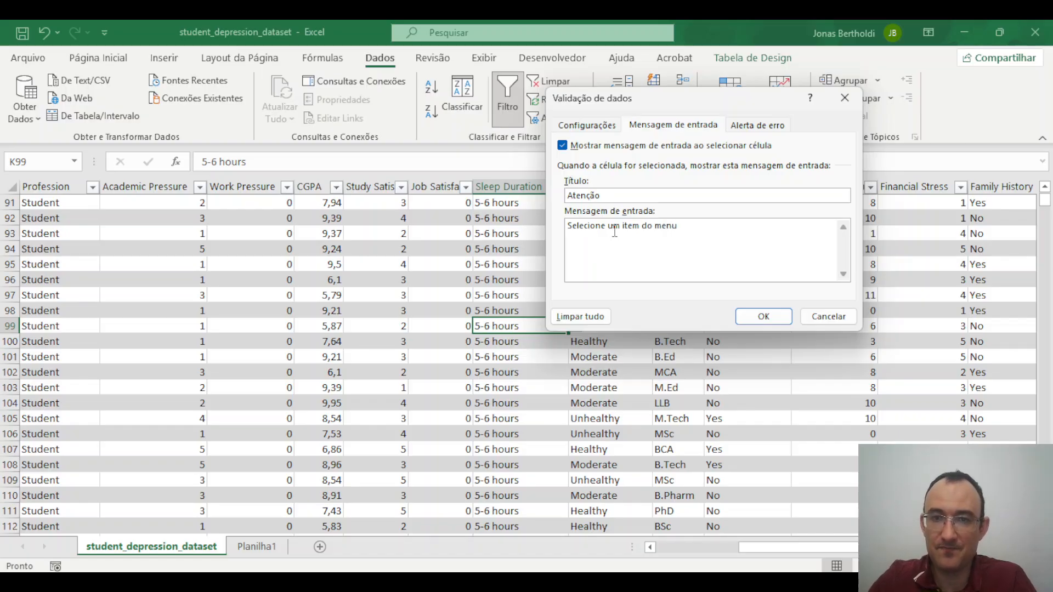
Set K99's error alert title to "Atenção" and message to "Você não selecionou um item do menu. Por Favor Refaça a operação", and apply it.
click(773, 125)
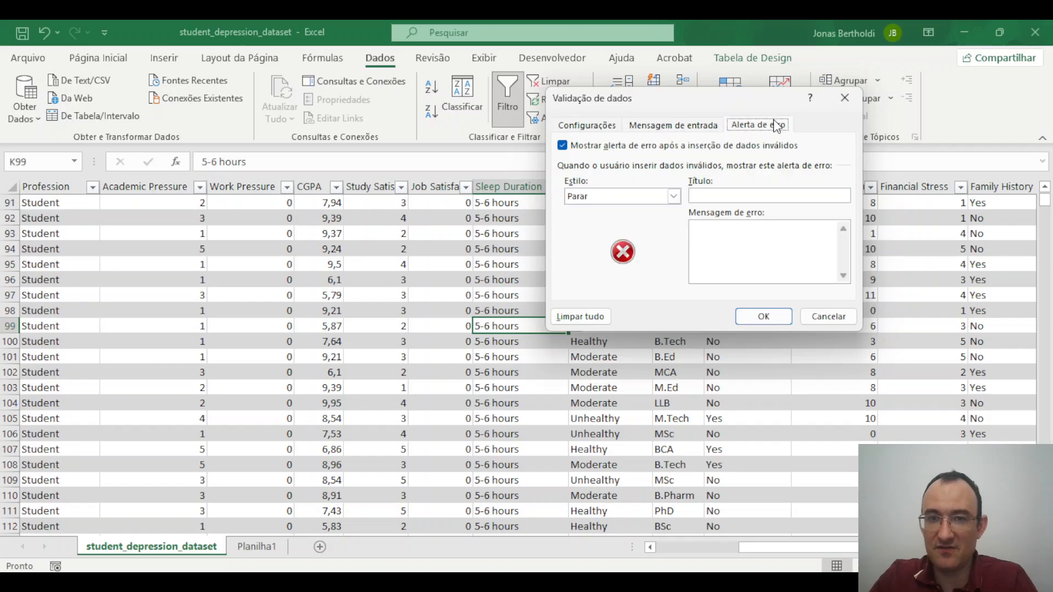
click(740, 194)
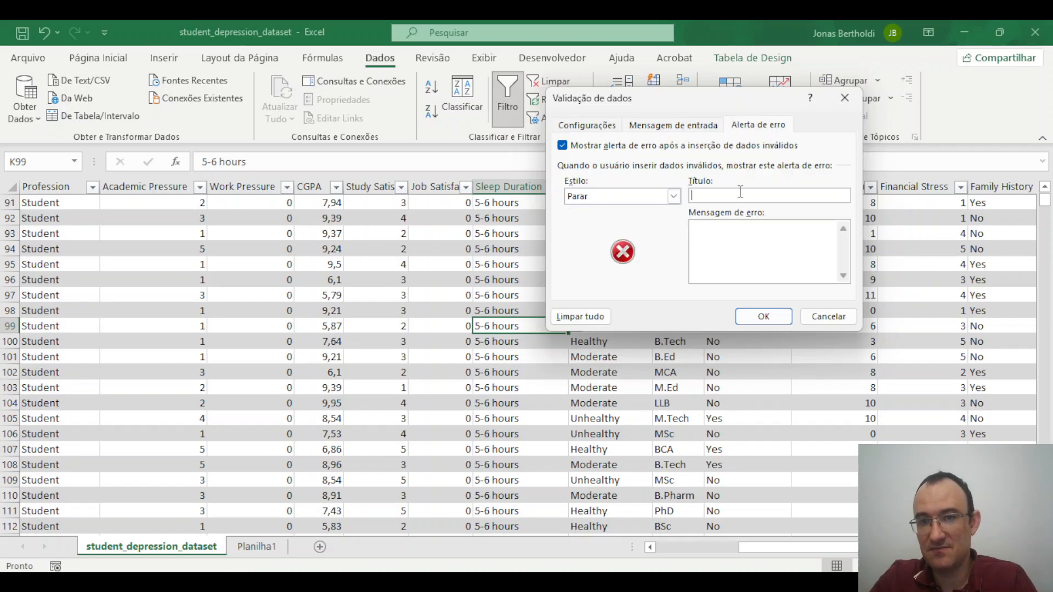
text(Atenç)
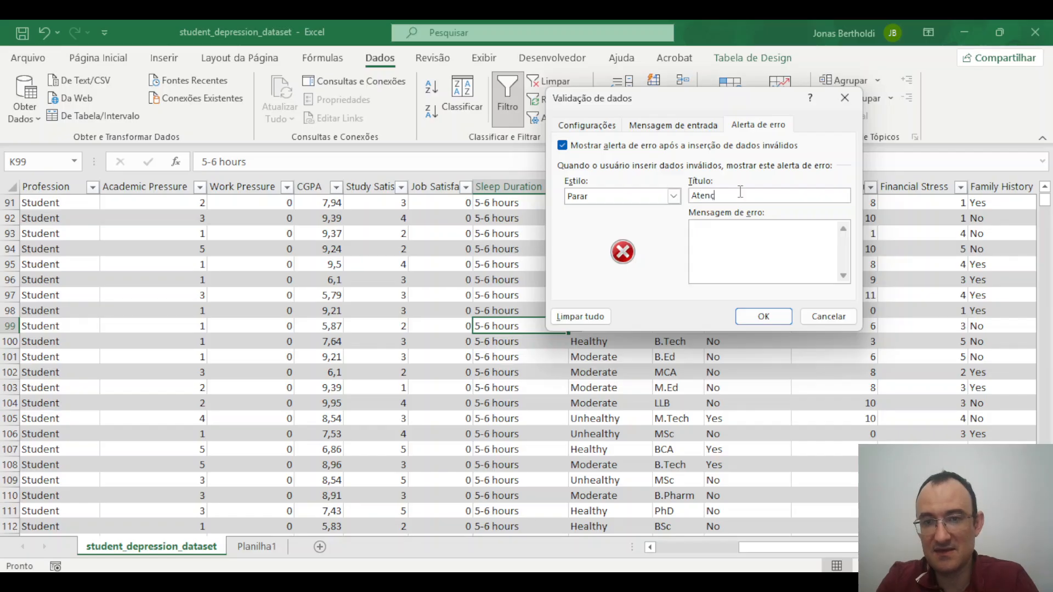
text(ão)
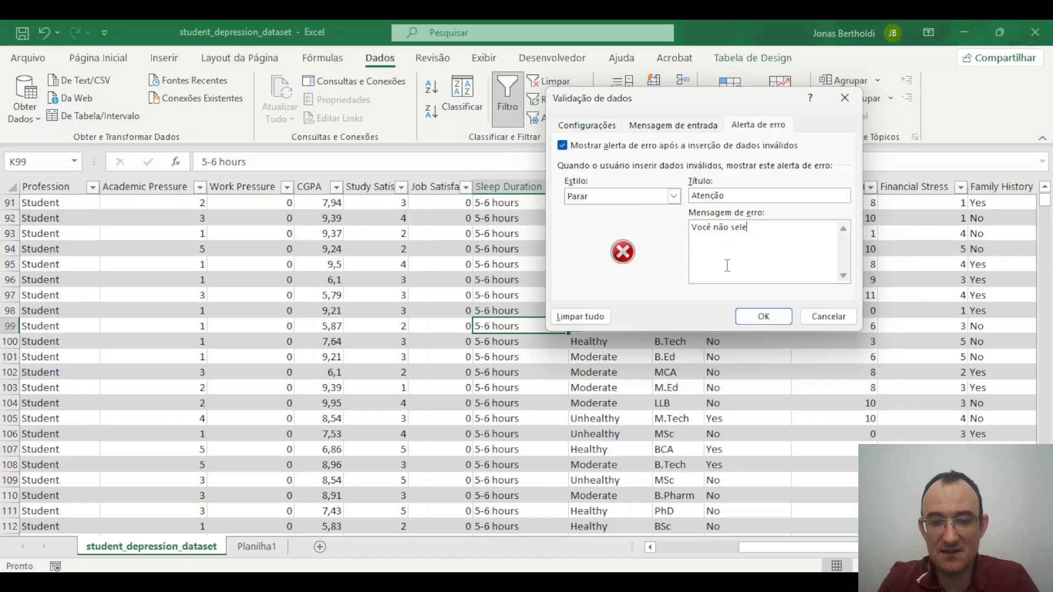
text(cionou um)
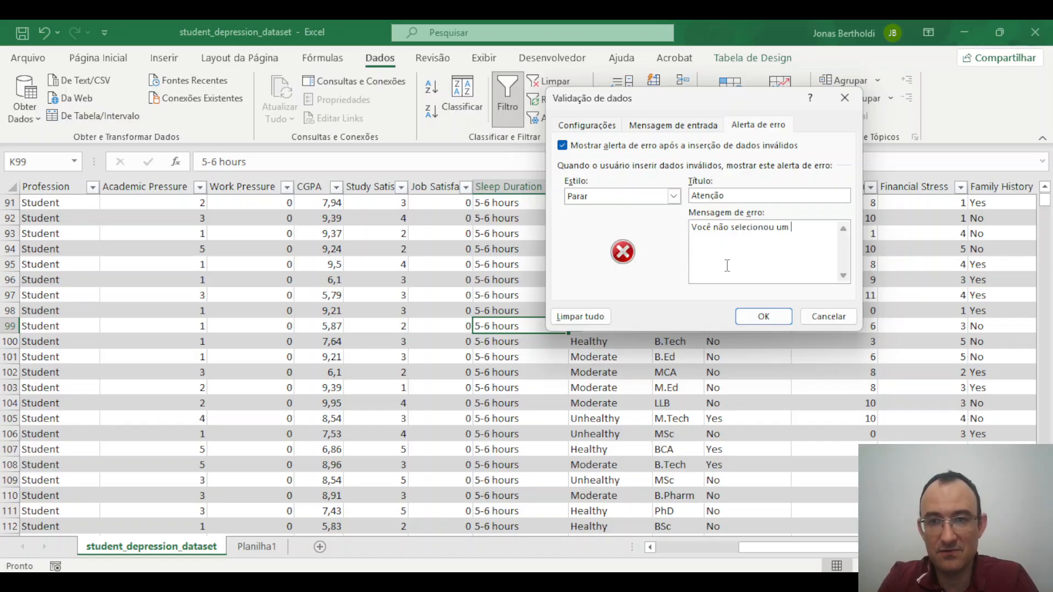
text( item do m)
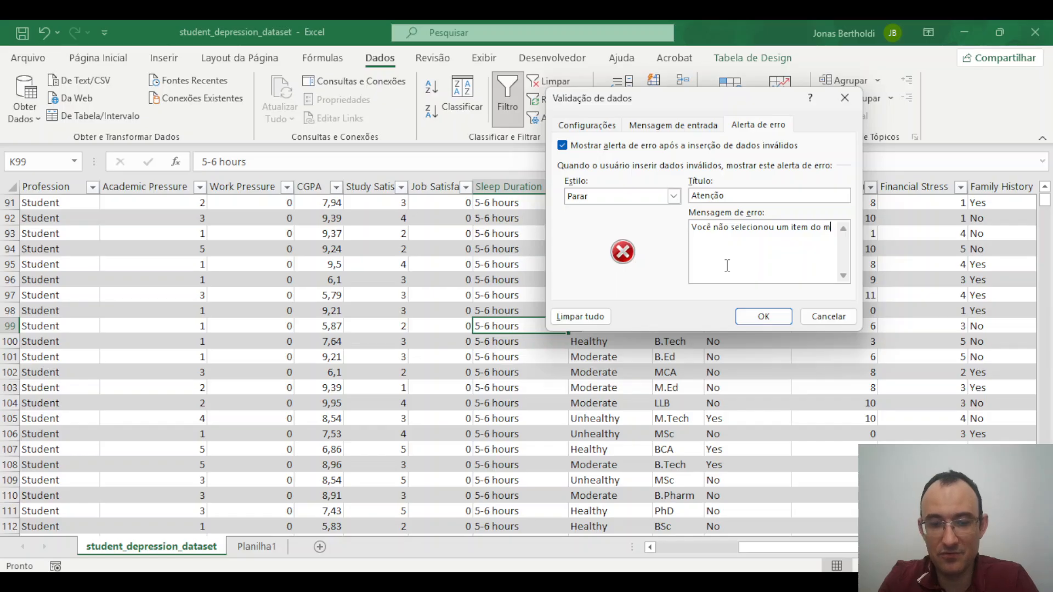
text(enu. Por Favor Refaça a operaç)
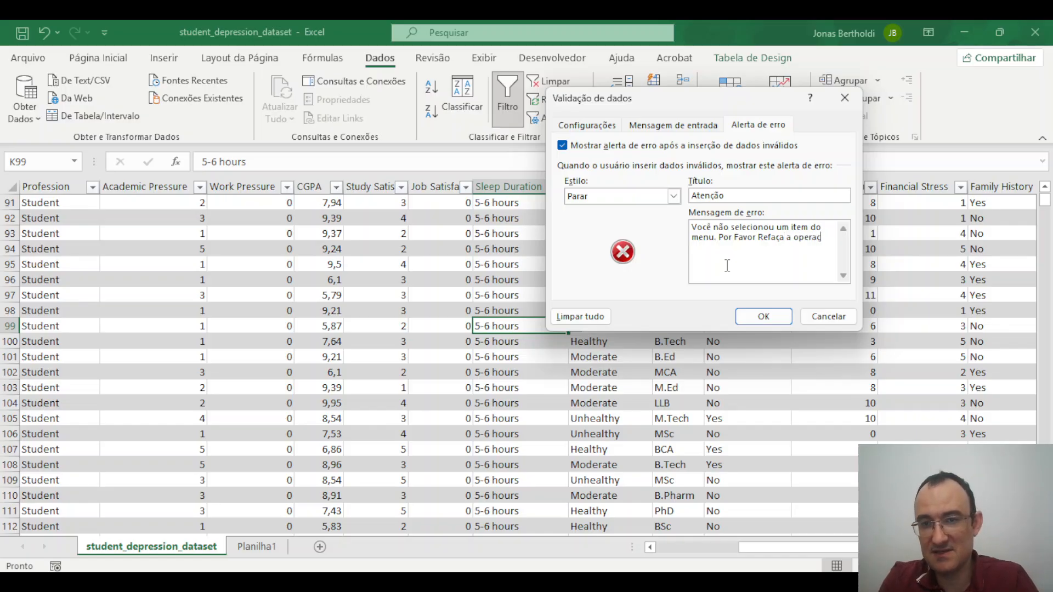
click(764, 316)
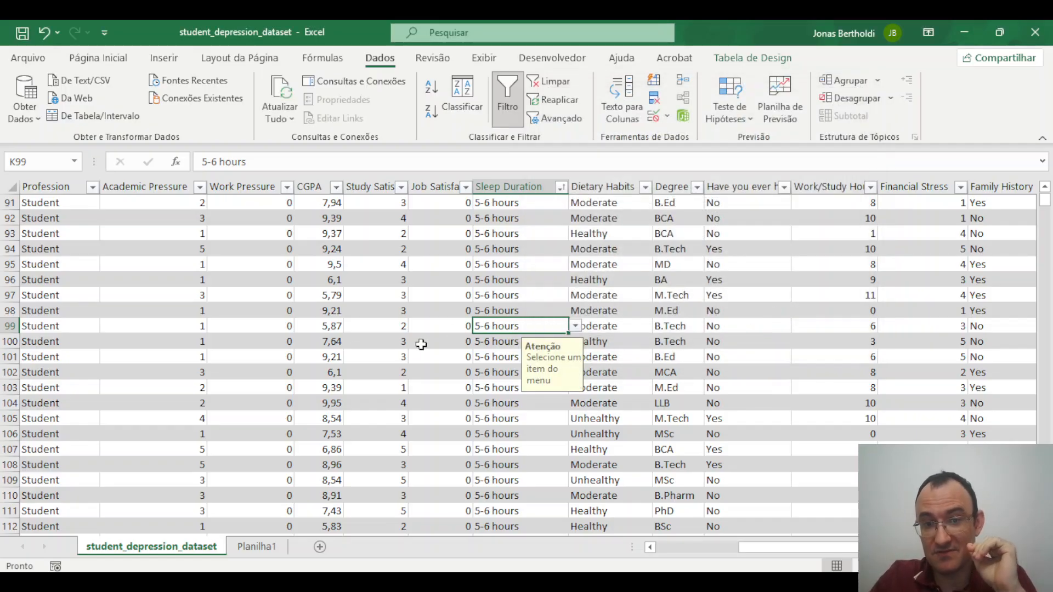
Check cells K95 and K96 for the input message, test K96 by trying to enter 1, and cancel the entry.
click(545, 266)
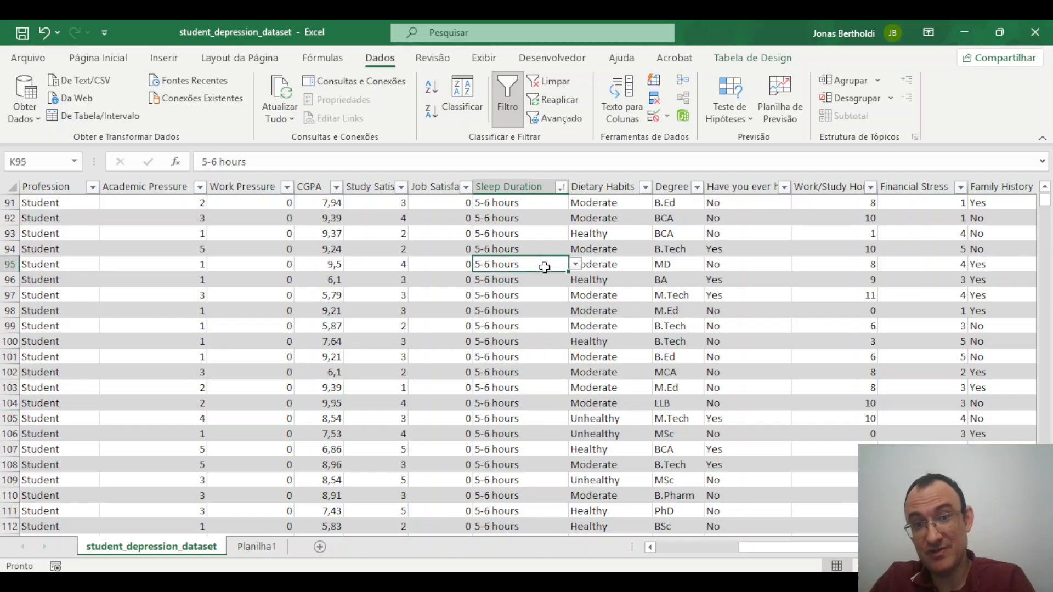
click(514, 279)
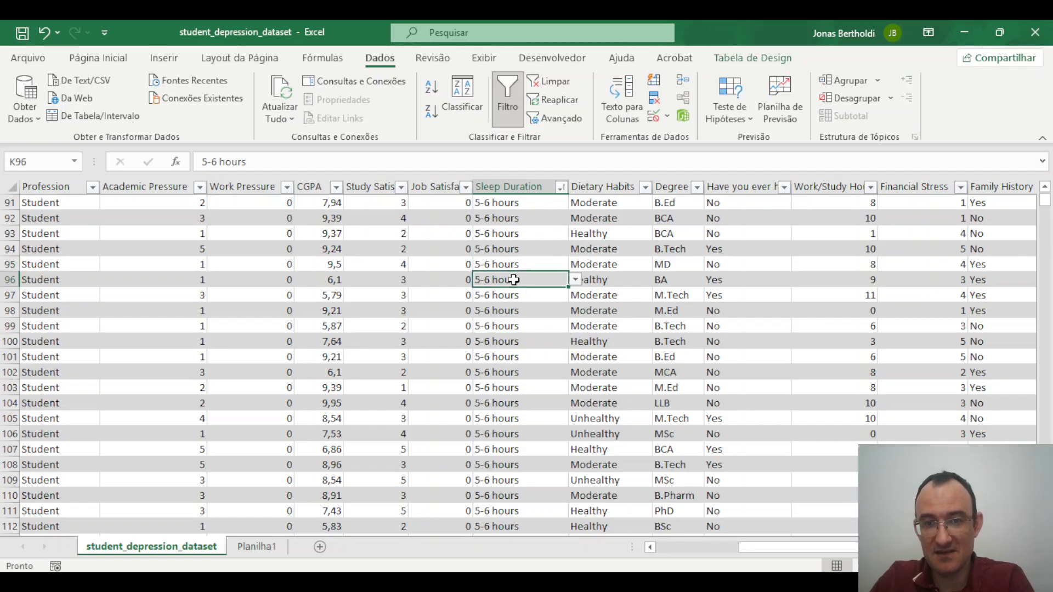
click(575, 280)
click(526, 277)
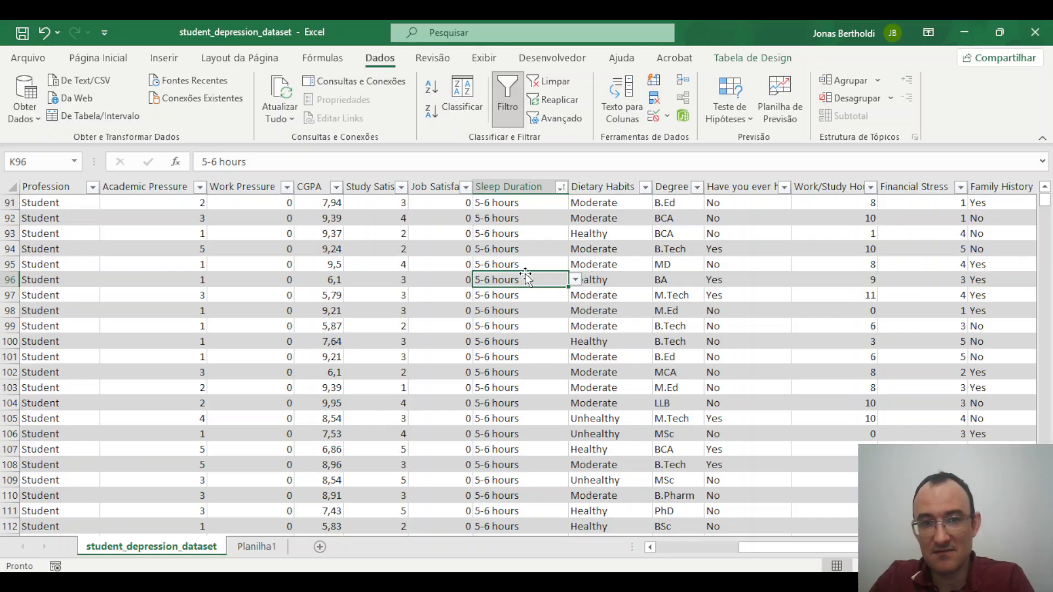
text(1)
key(Return)
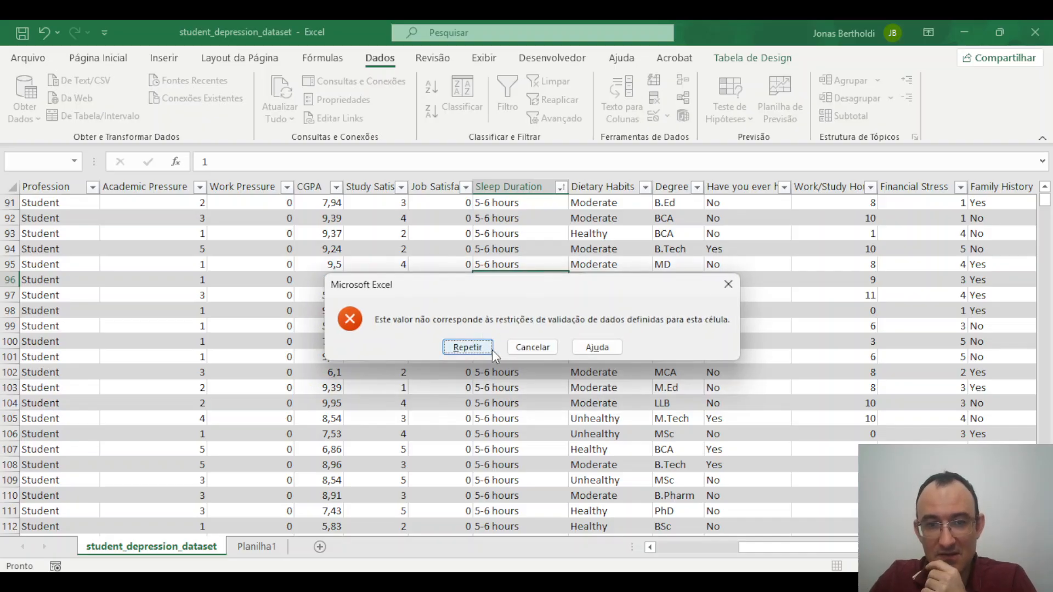
click(552, 351)
Open data validation for all Sleep Duration cells from K2 to the end of the column, erasing their current validation settings.
click(521, 415)
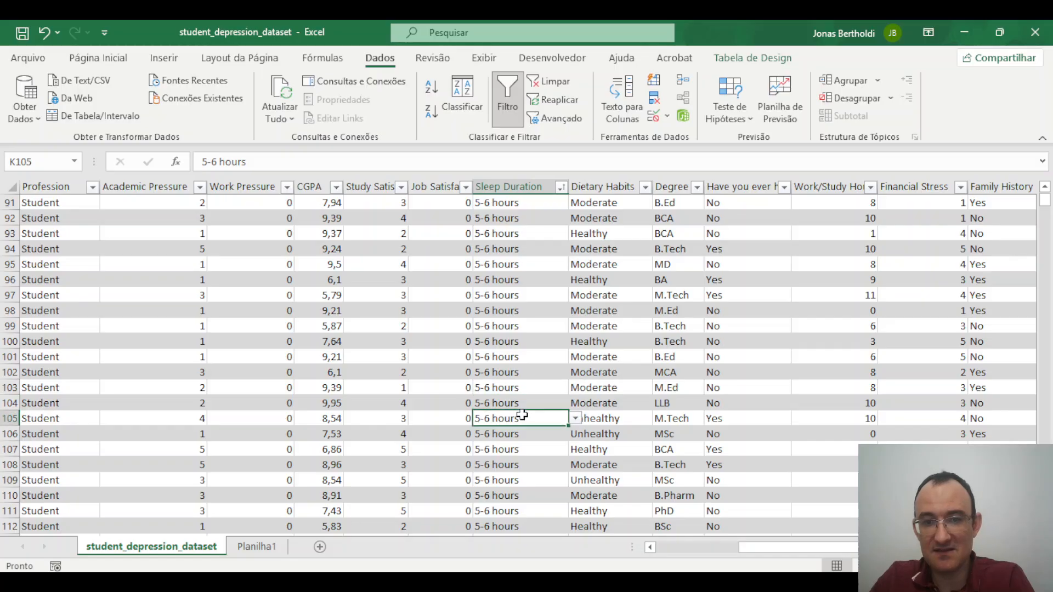
click(515, 221)
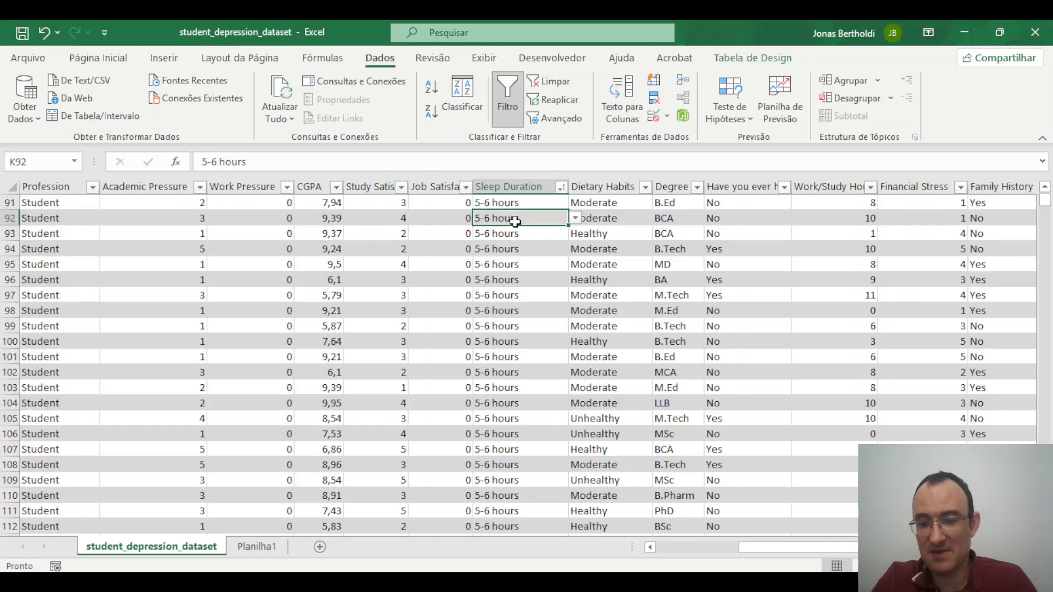
key(ctrl+Up)
click(515, 221)
key(ctrl+shift+Down)
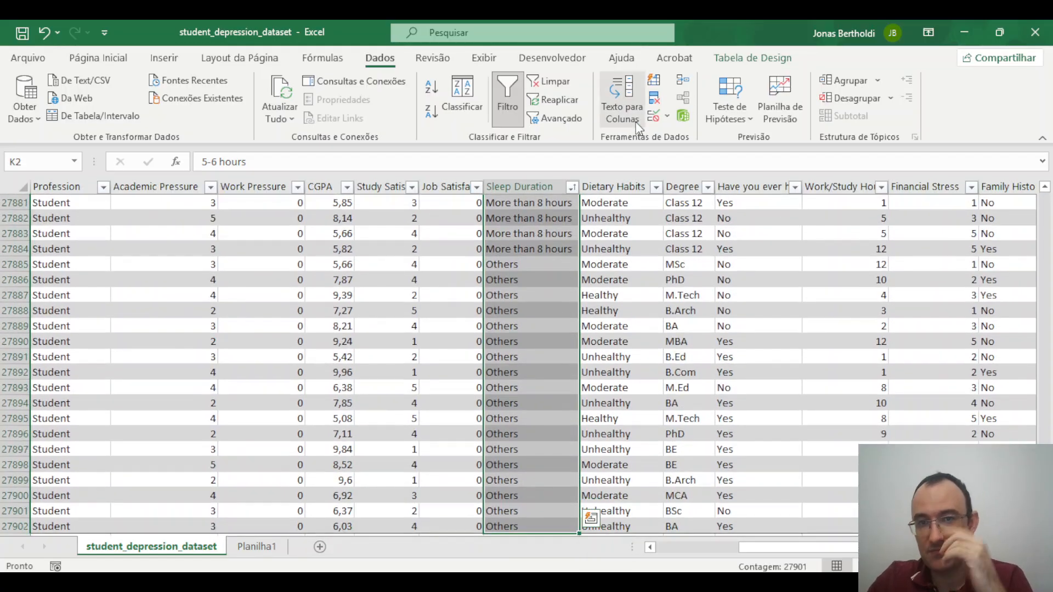
click(667, 116)
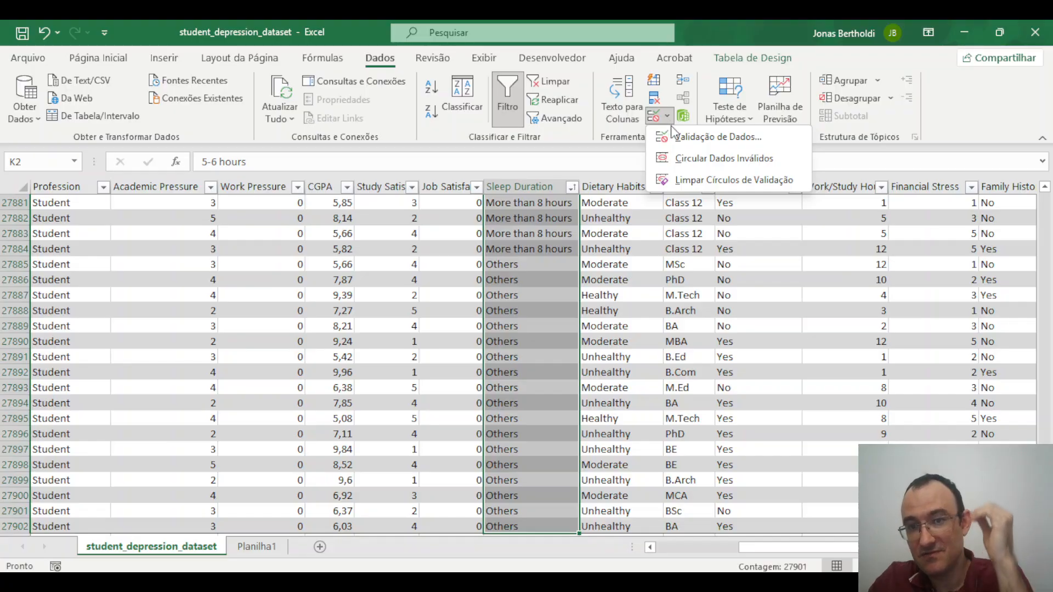
click(674, 136)
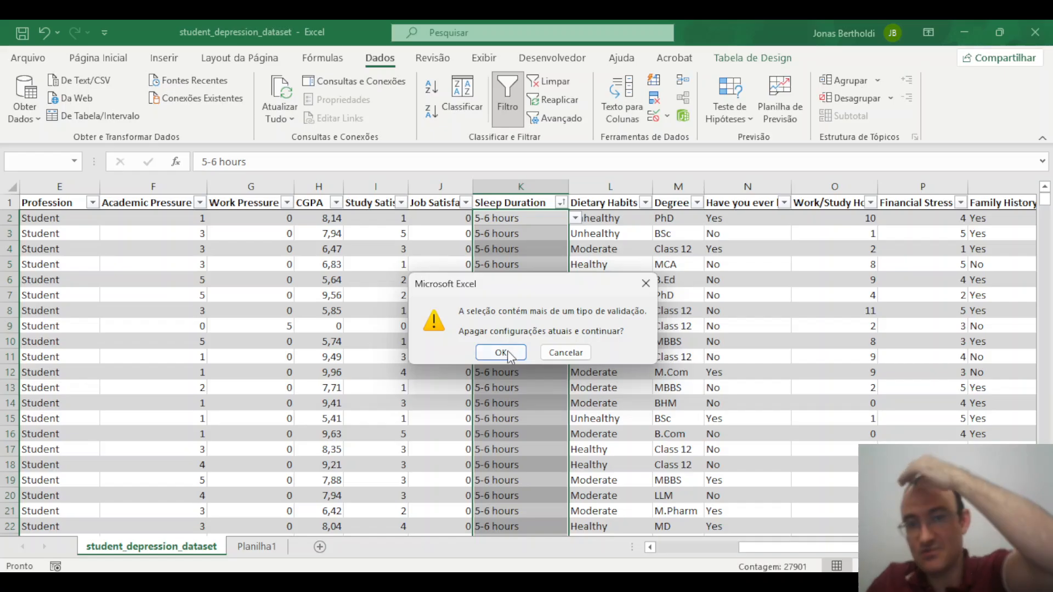
click(500, 354)
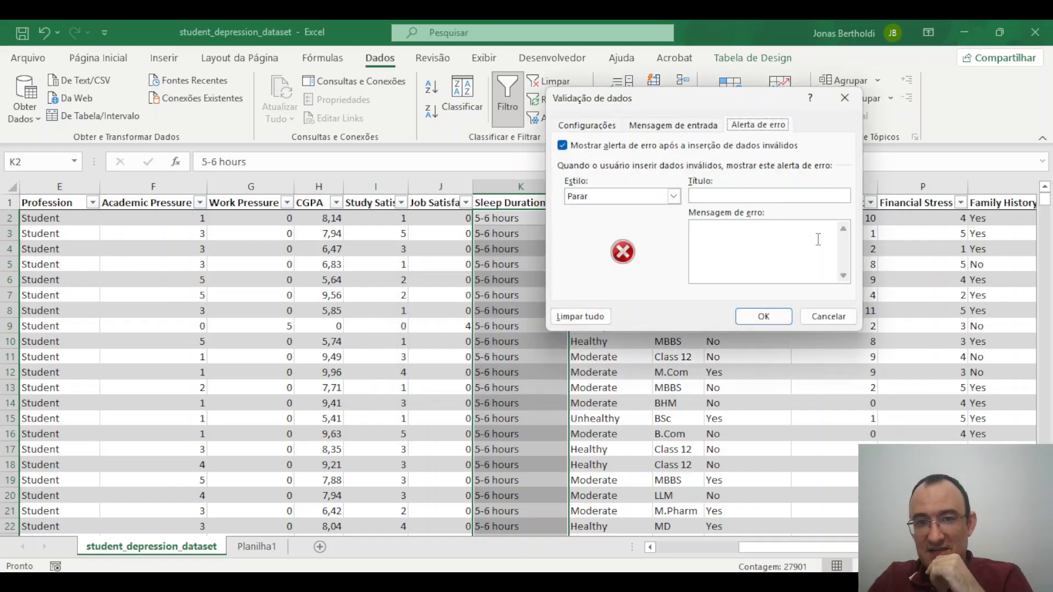
Set the Sleep Duration cells' input message title to "Texto 1" and its text to "Texto 2", and apply the validation.
click(678, 125)
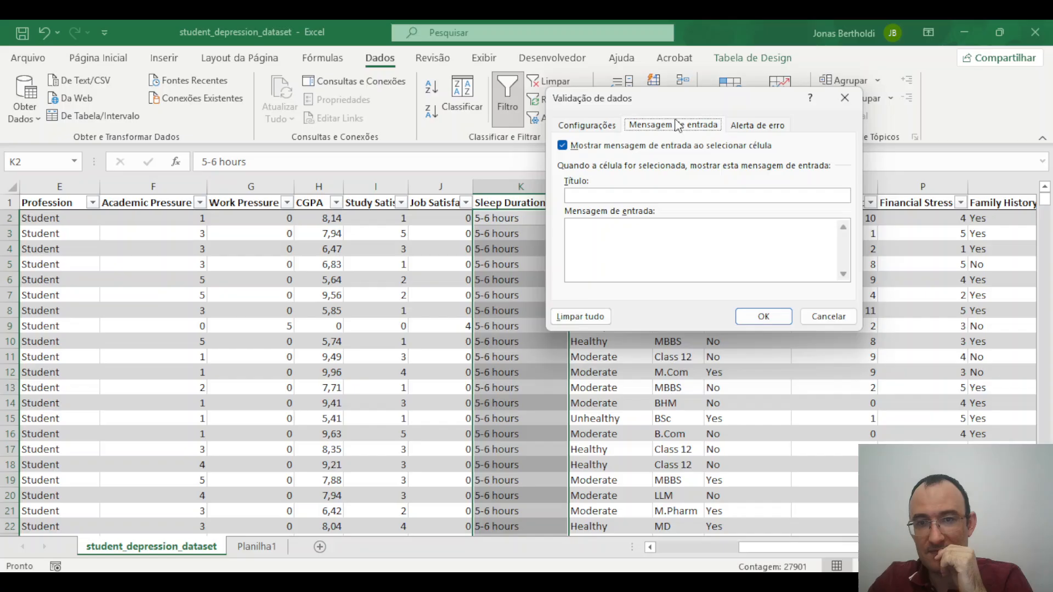
click(639, 190)
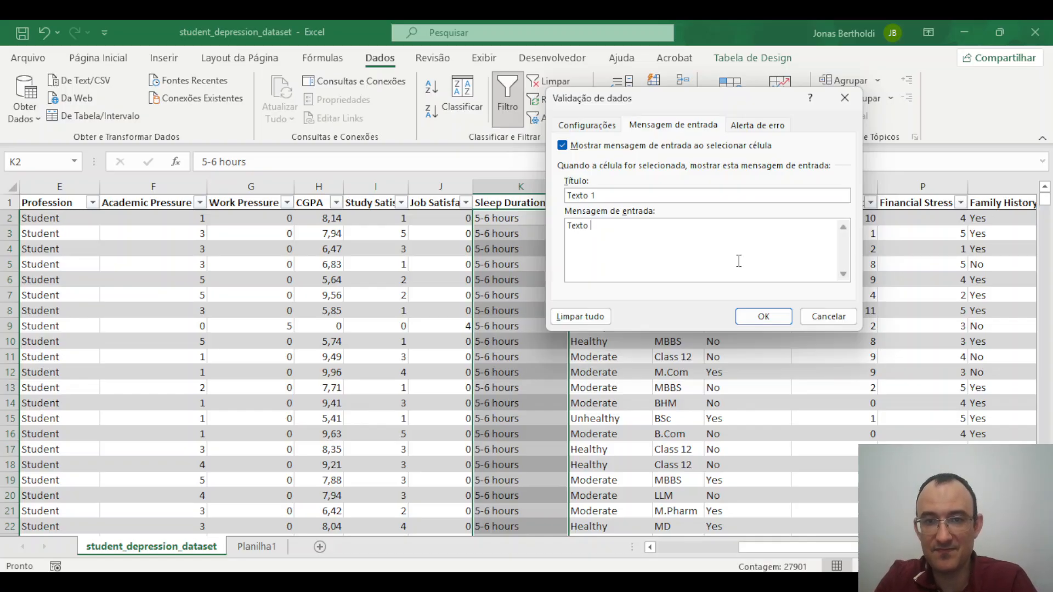
click(763, 317)
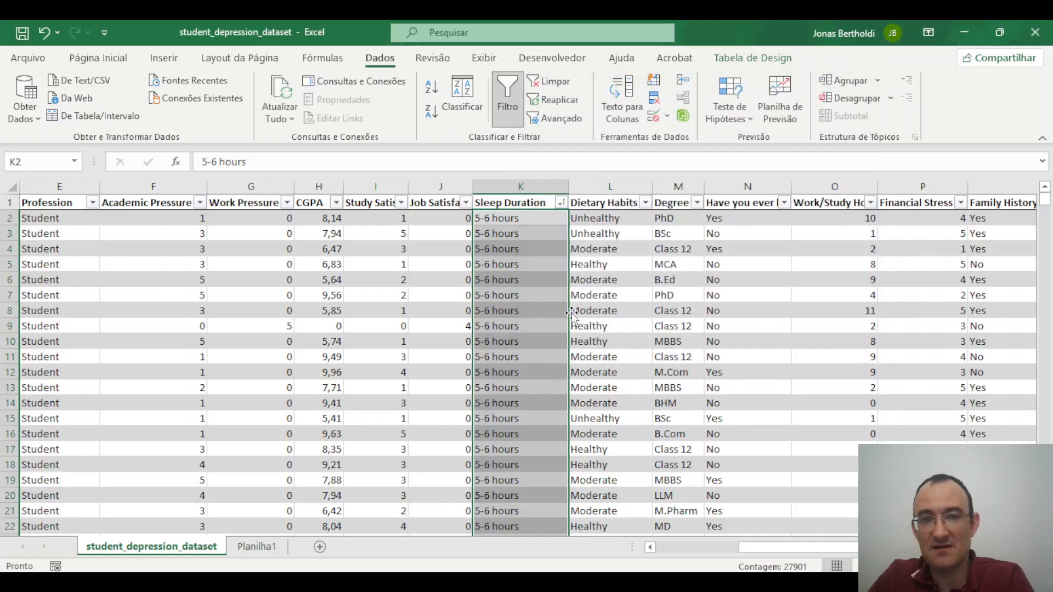
Check the input message on the Sleep Duration cells K2 and K7.
click(677, 311)
click(555, 222)
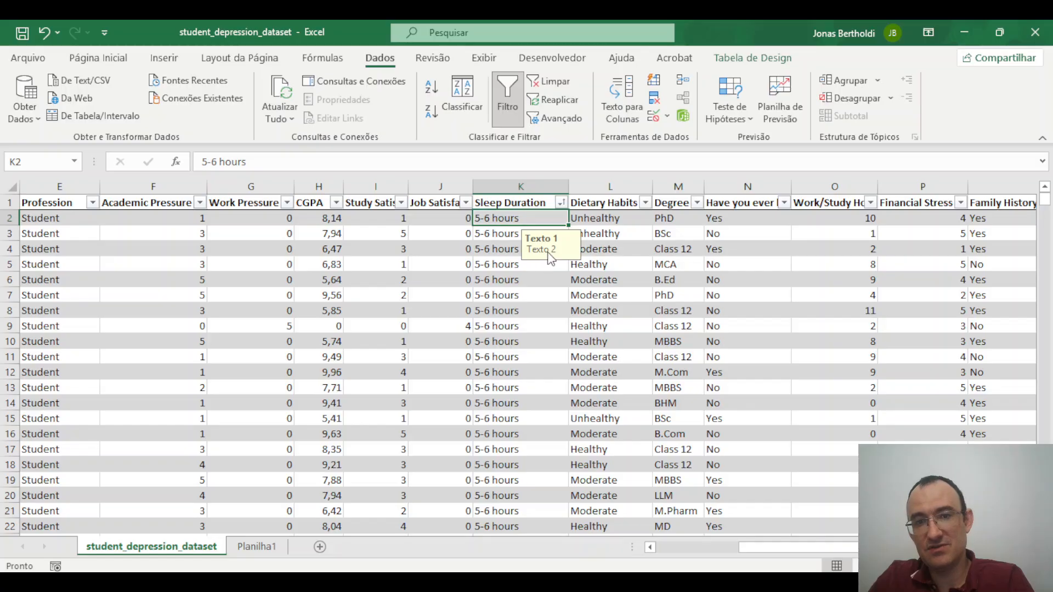
click(503, 296)
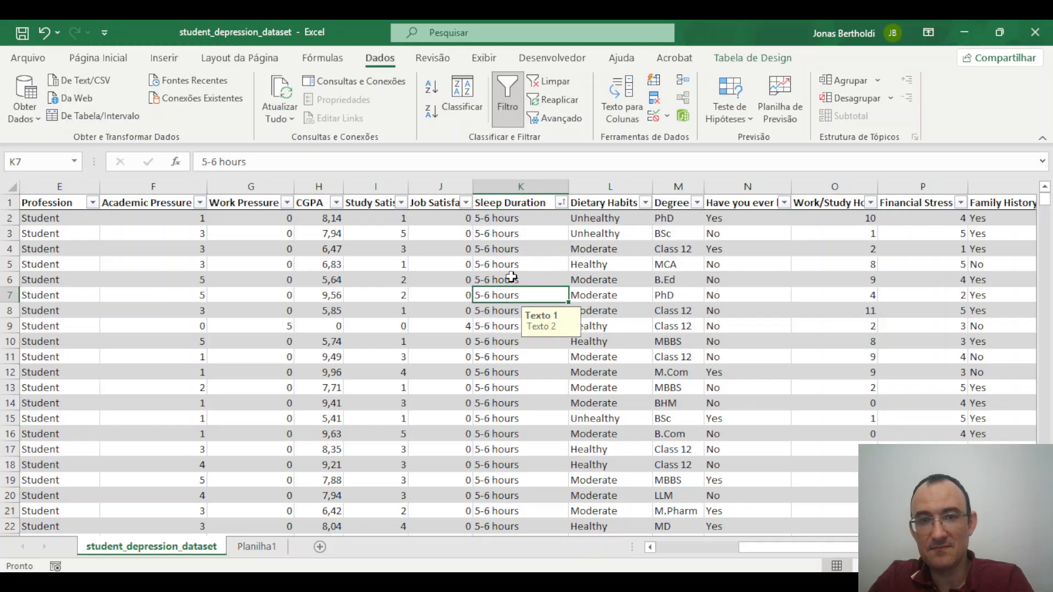
Open data validation for all Sleep Duration cells from K2 to the end of the column and set the allowed type to Lista.
click(526, 218)
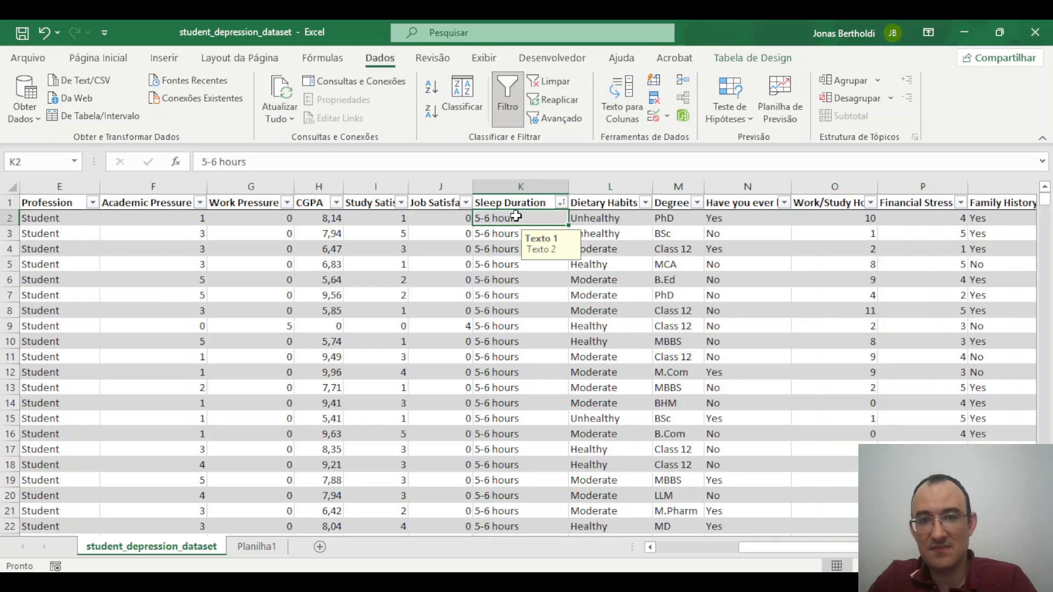
key(ctrl+shift+Down)
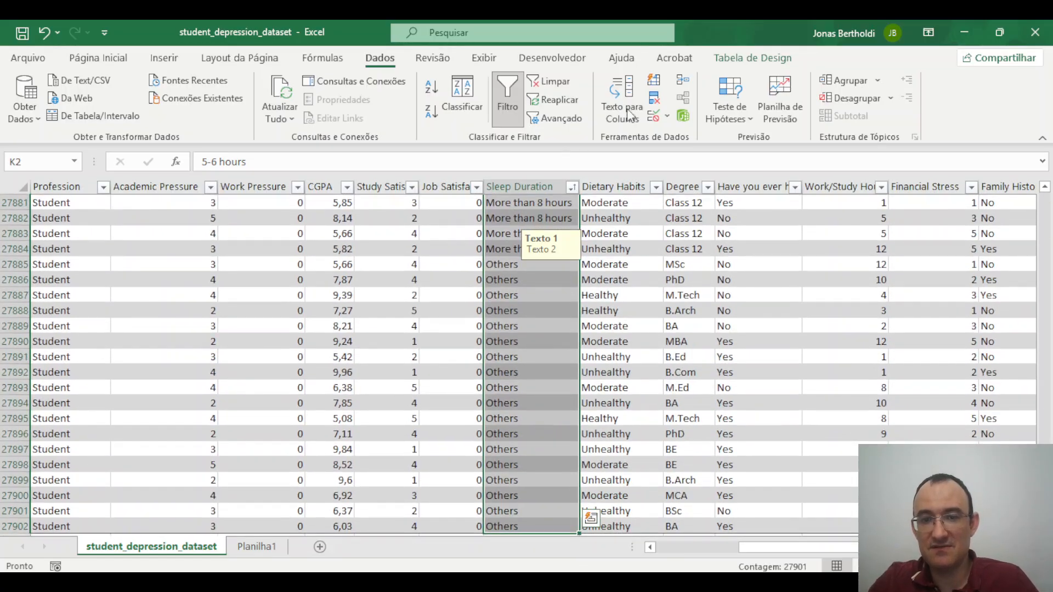
click(669, 116)
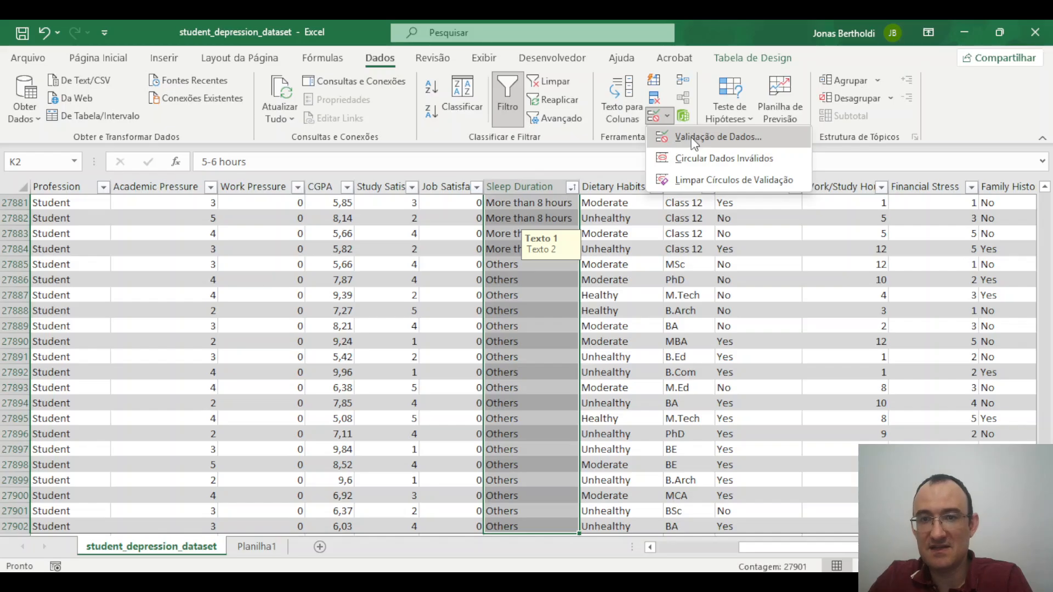
click(694, 138)
click(587, 125)
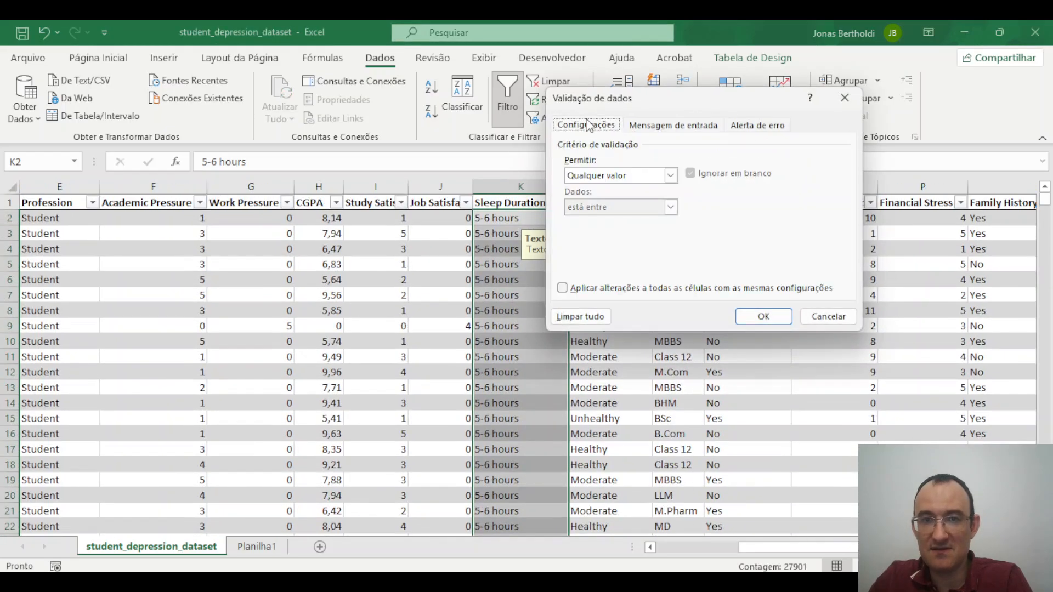
click(670, 176)
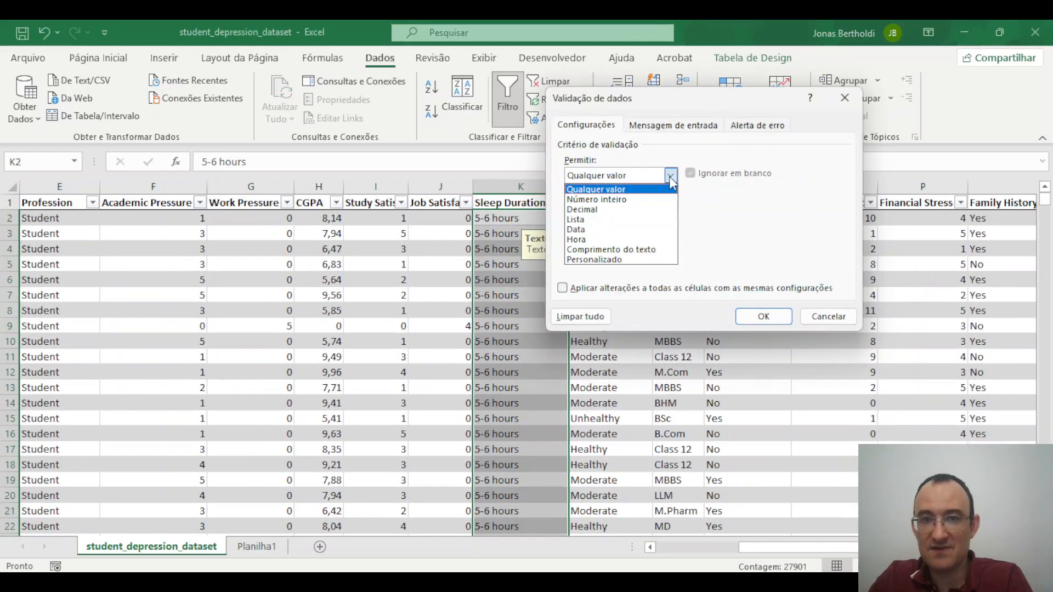
click(615, 221)
Use the Duracao_Sono range, A1 to A6 on Planilha1, as the list source and apply the validation.
click(792, 237)
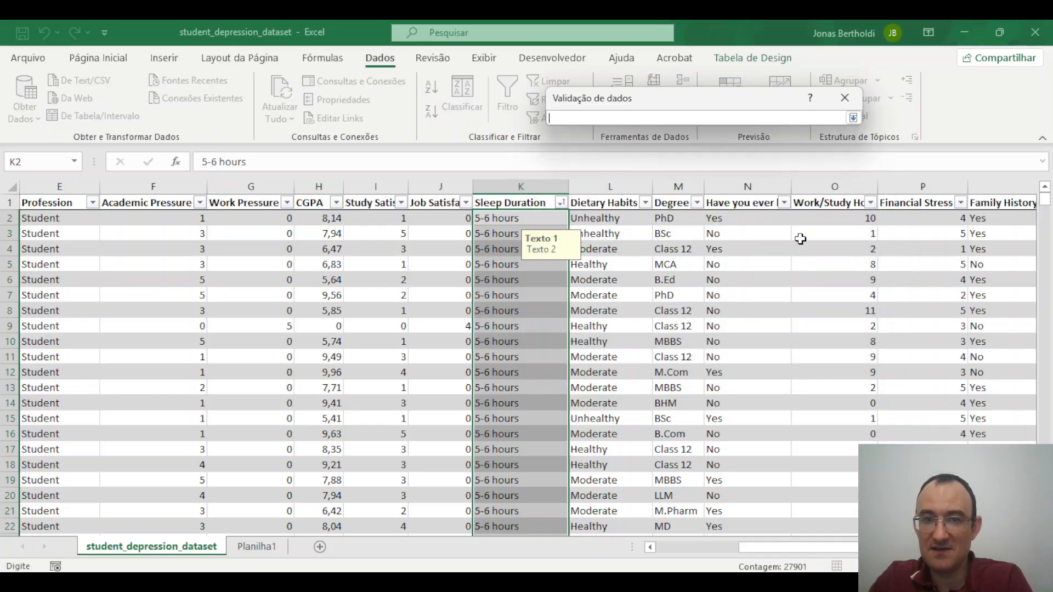
click(257, 546)
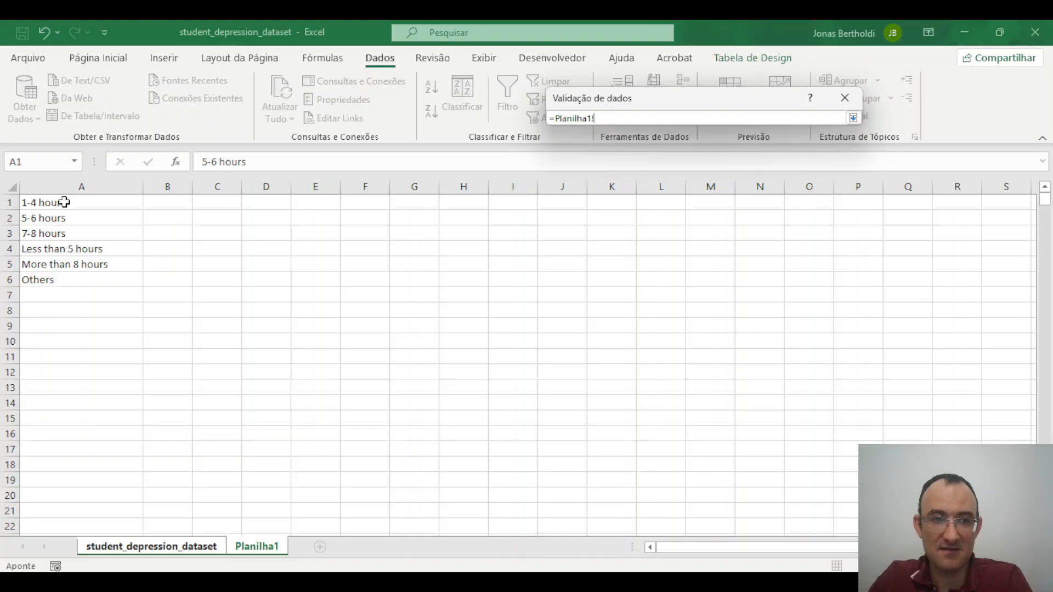
drag(63, 202, 66, 276)
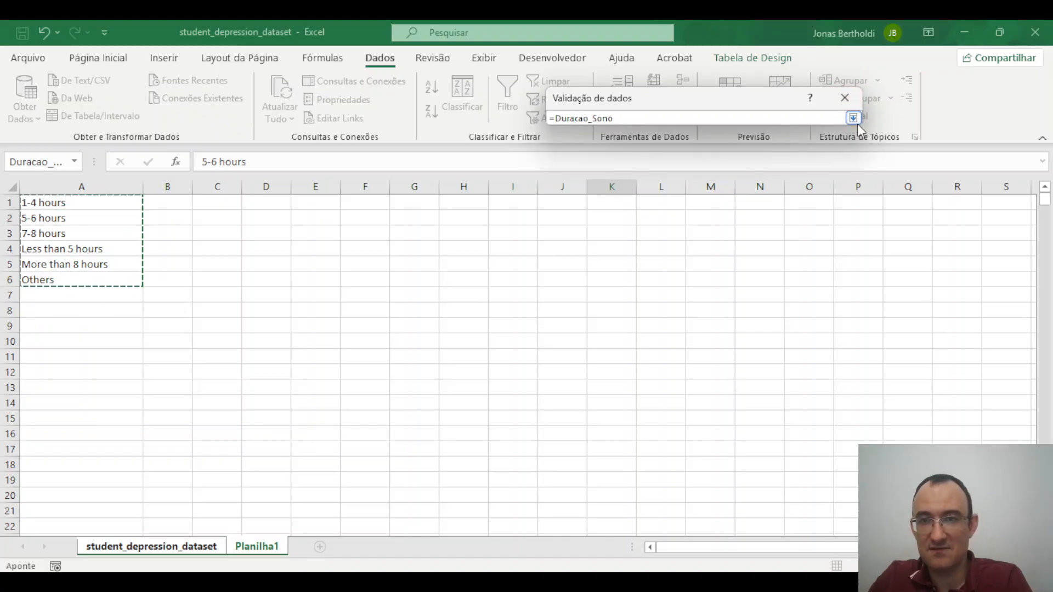
click(853, 117)
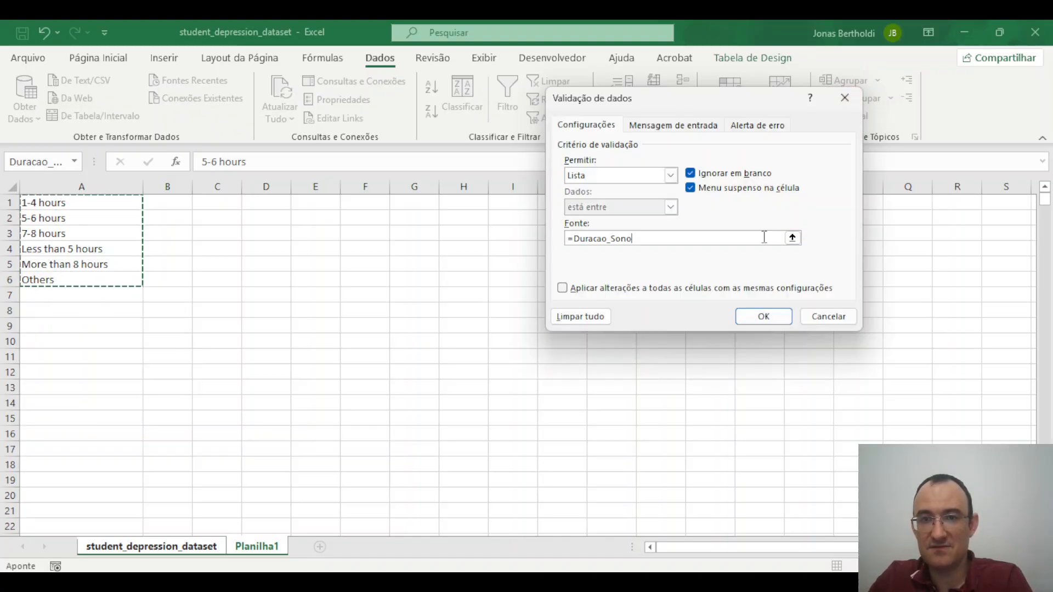
click(755, 319)
Test the validation by trying to enter 1 in K2, retry once, cancel the entry, and check cell K3.
click(498, 219)
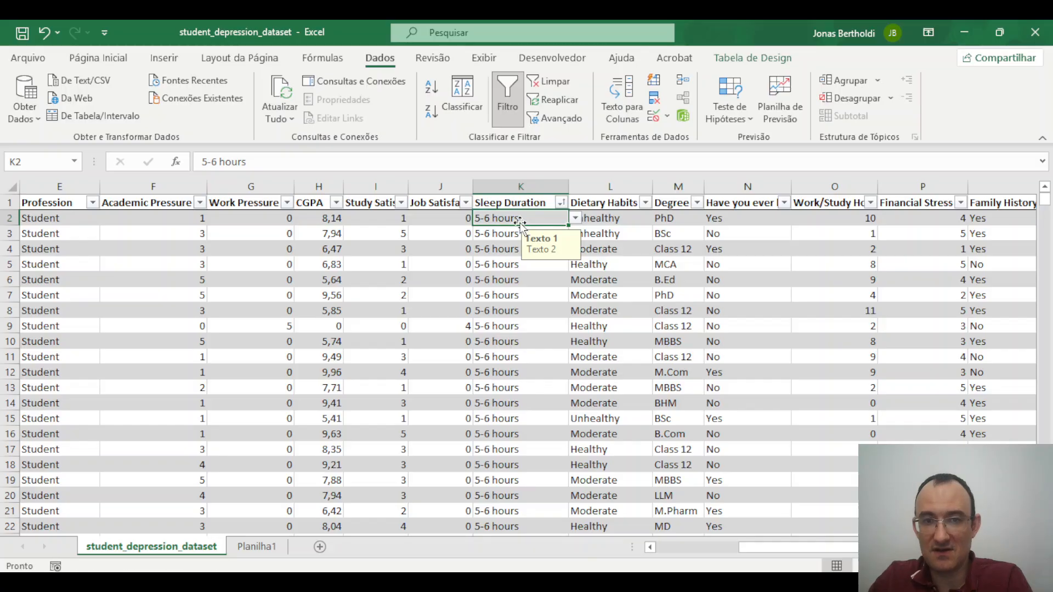
text(1)
key(Return)
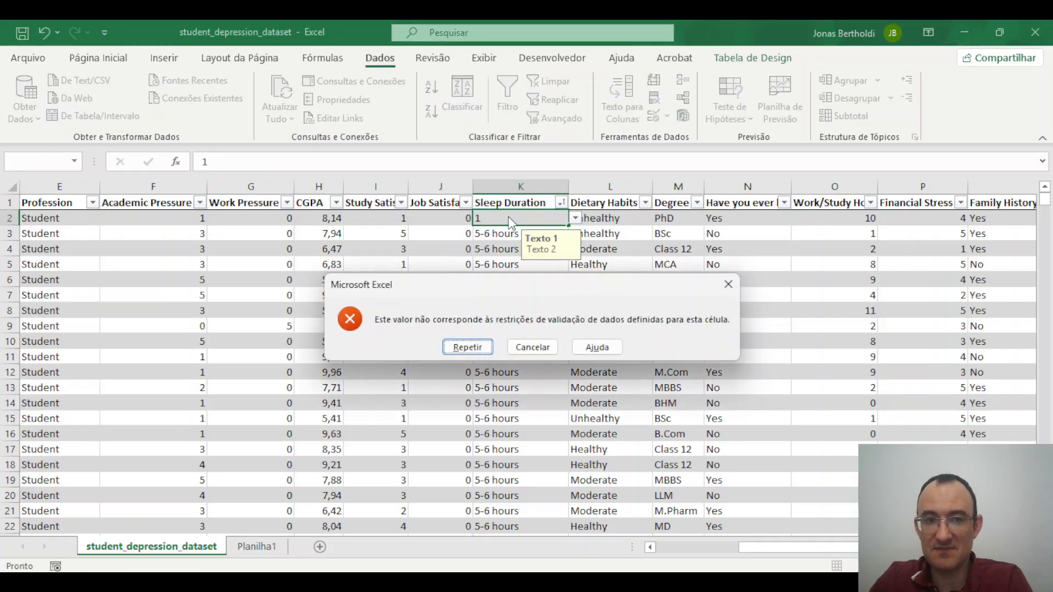
click(468, 347)
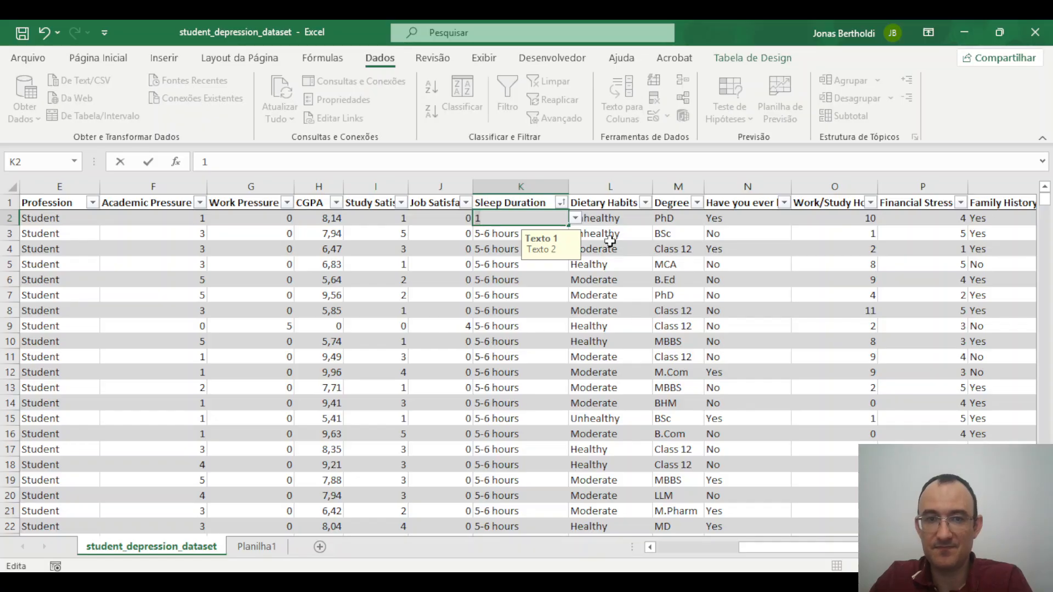
key(Return)
click(551, 348)
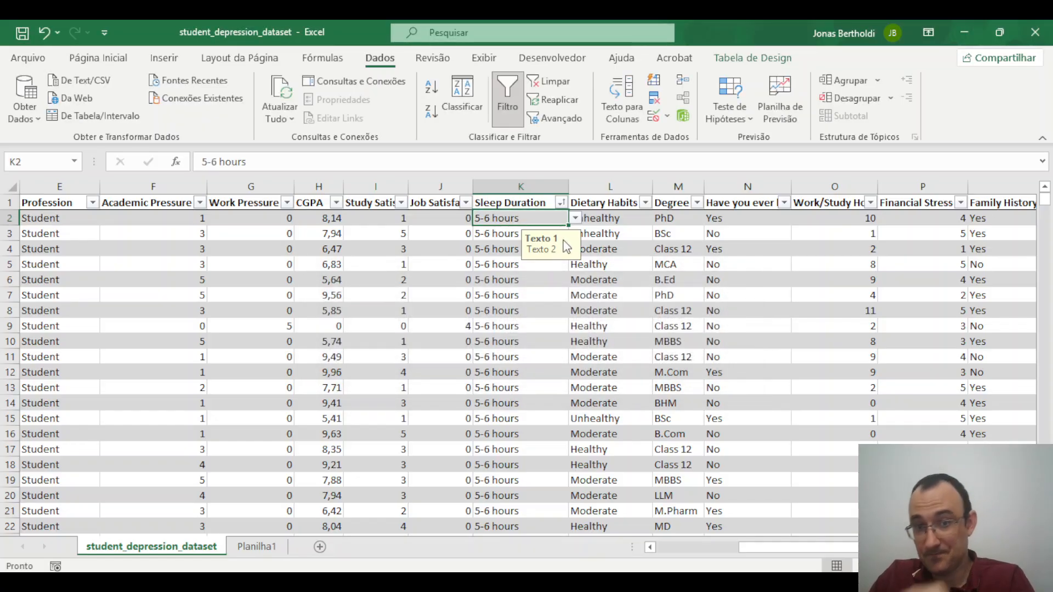
click(504, 235)
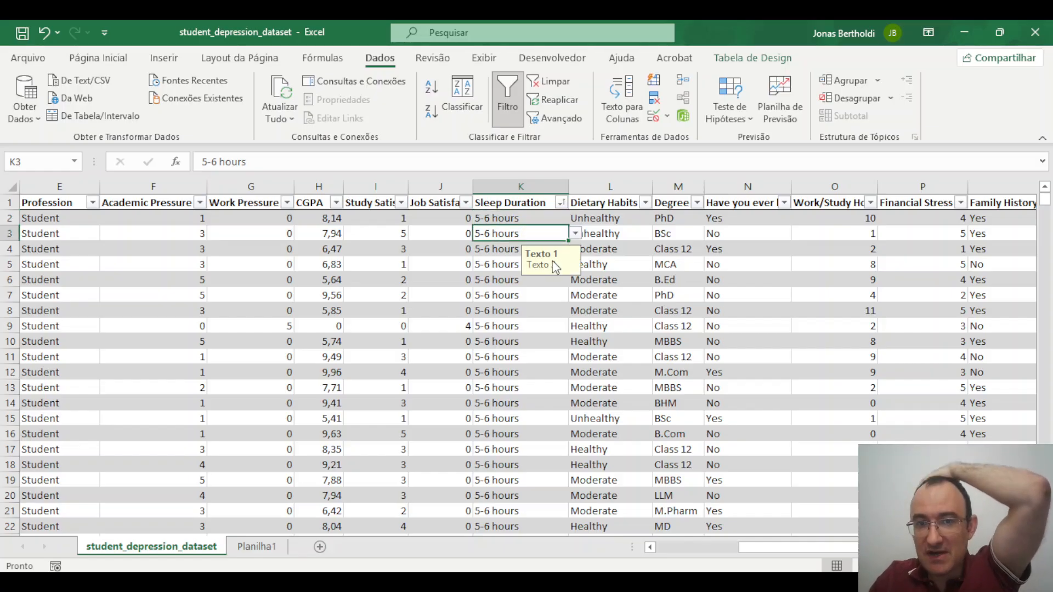
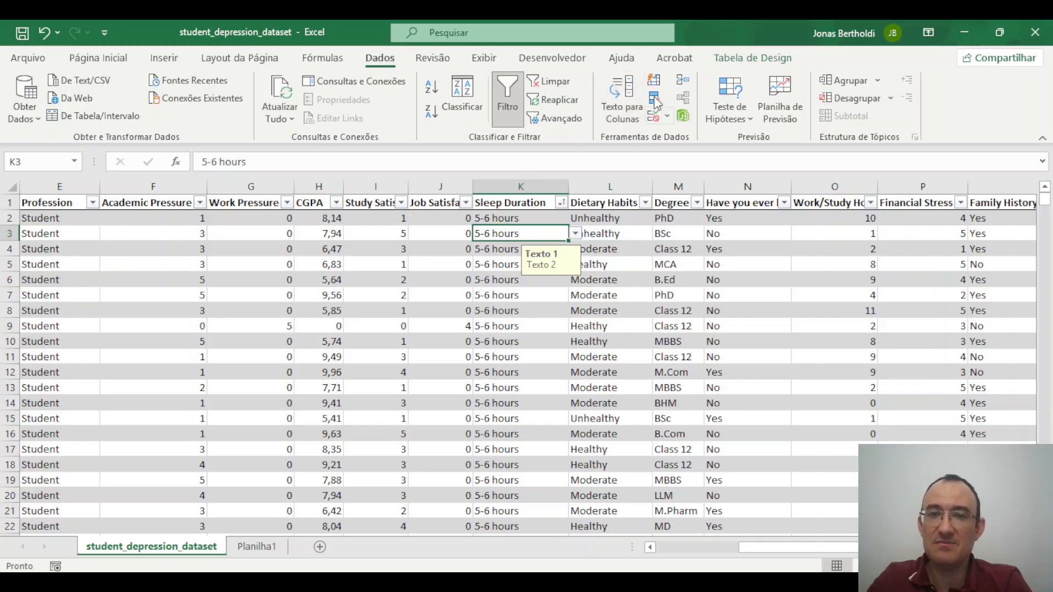
Delete the input message title and text from the validation of all Sleep Duration cells from K2 down, and apply the change.
click(519, 220)
key(ctrl+shift+Down)
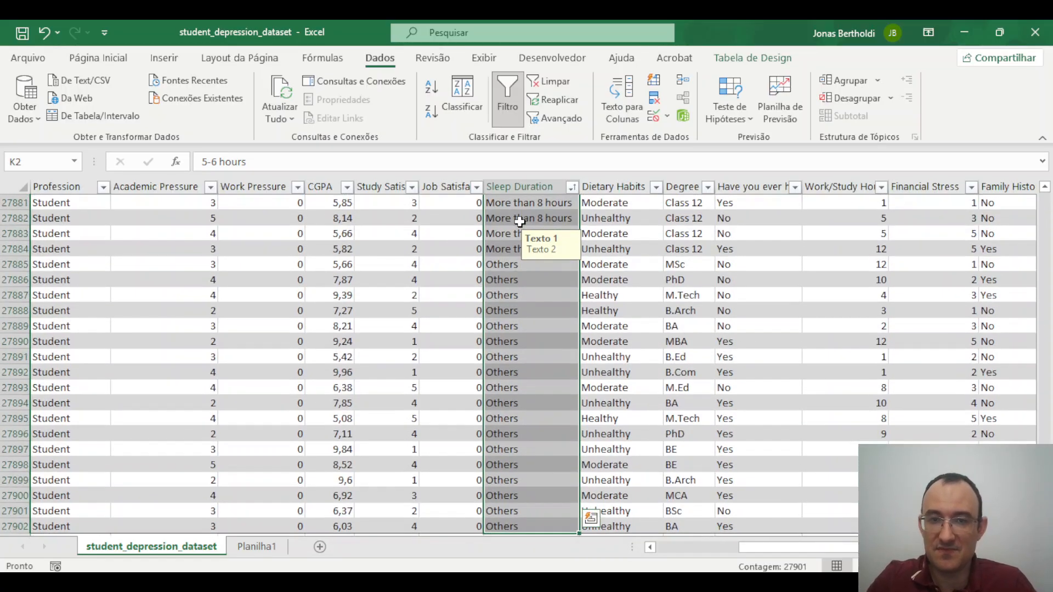
click(681, 116)
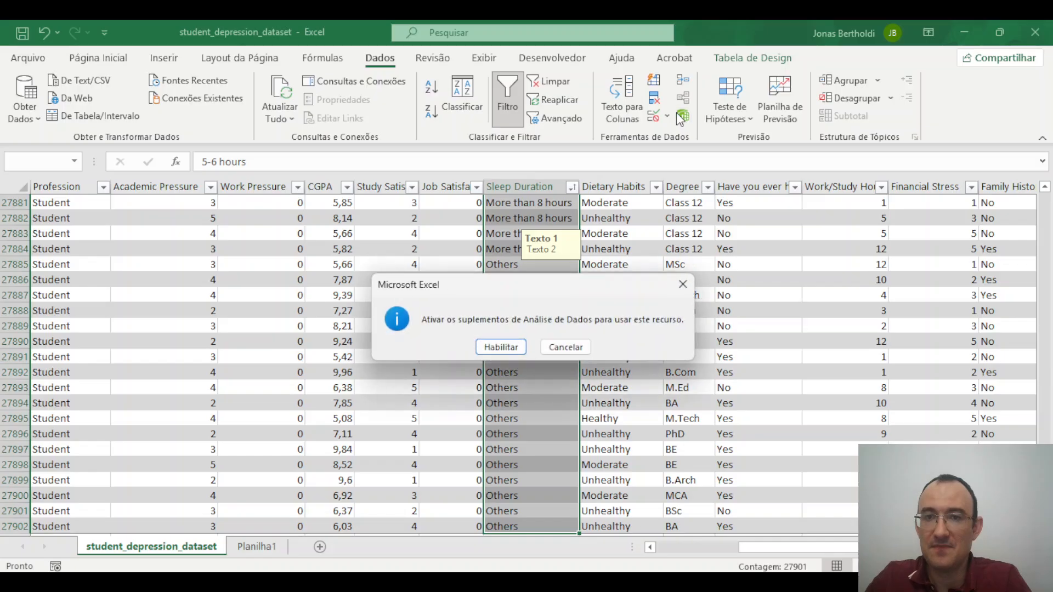
click(570, 345)
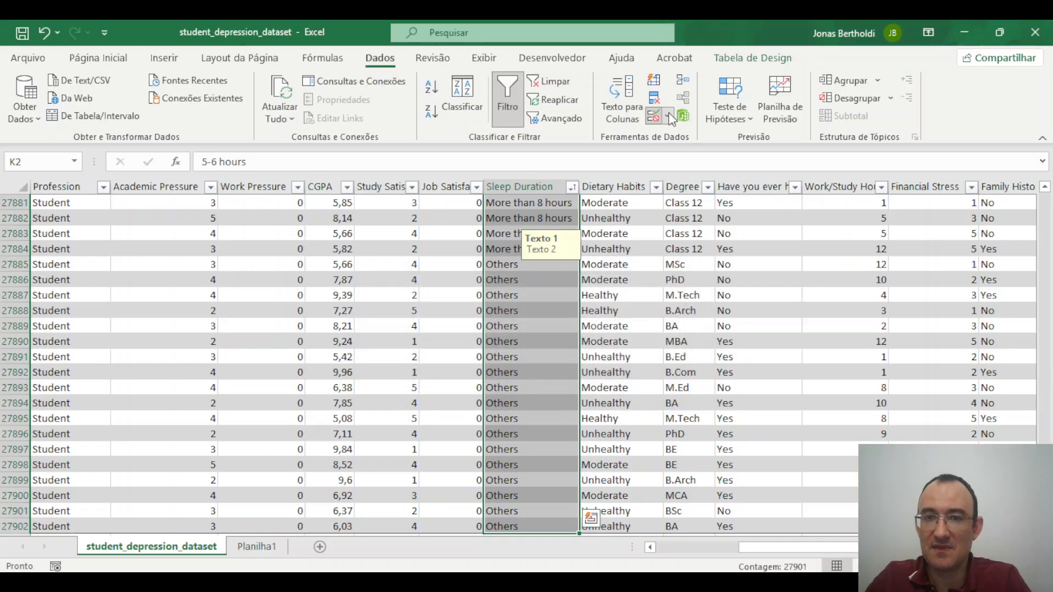
click(669, 117)
click(708, 134)
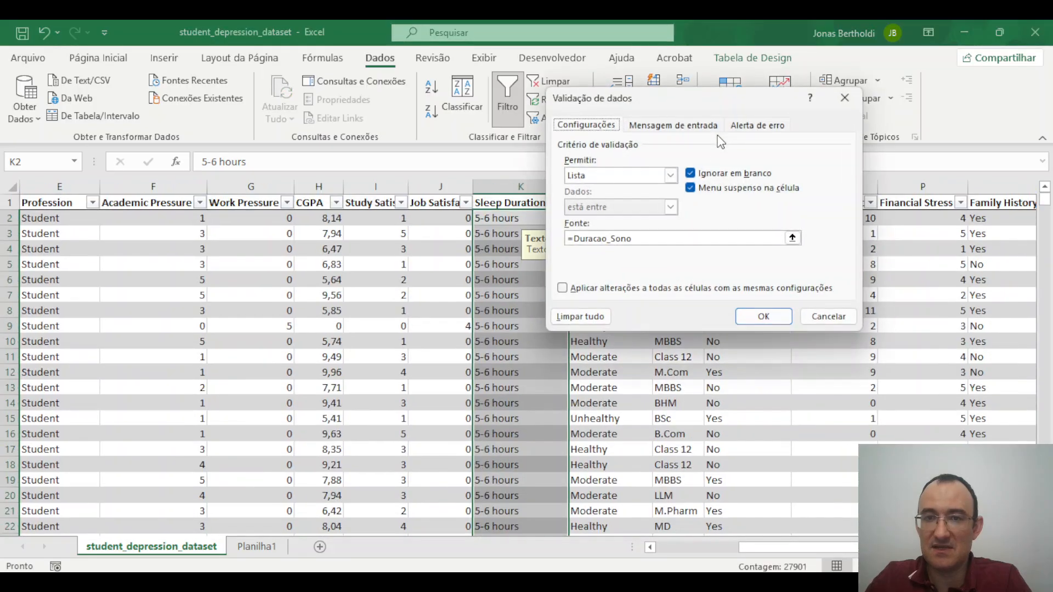
click(653, 128)
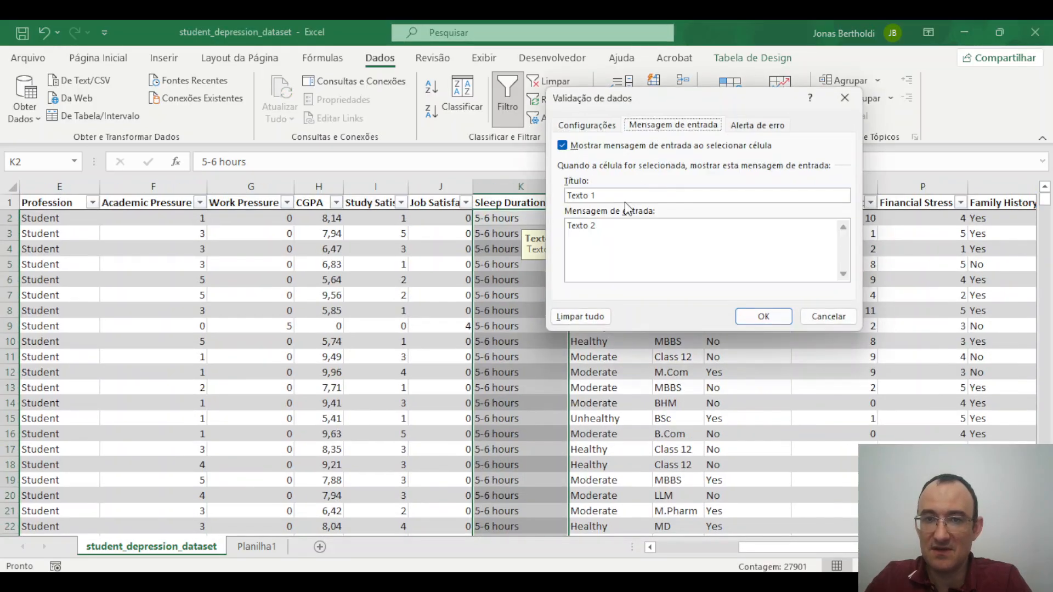
key(Tab)
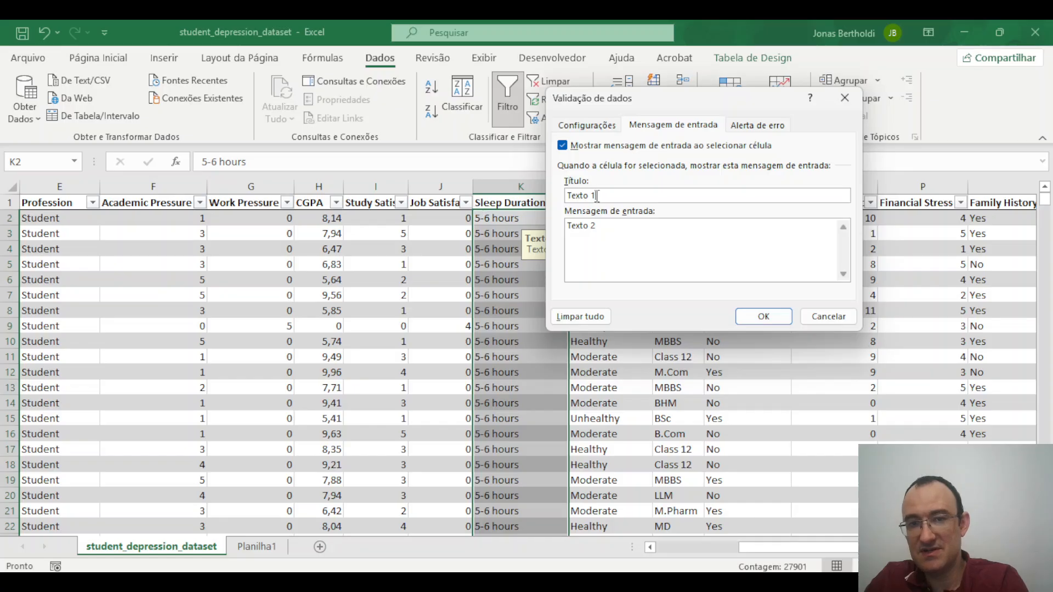
key(BackSpace)
key(Tab)
key(BackSpace)
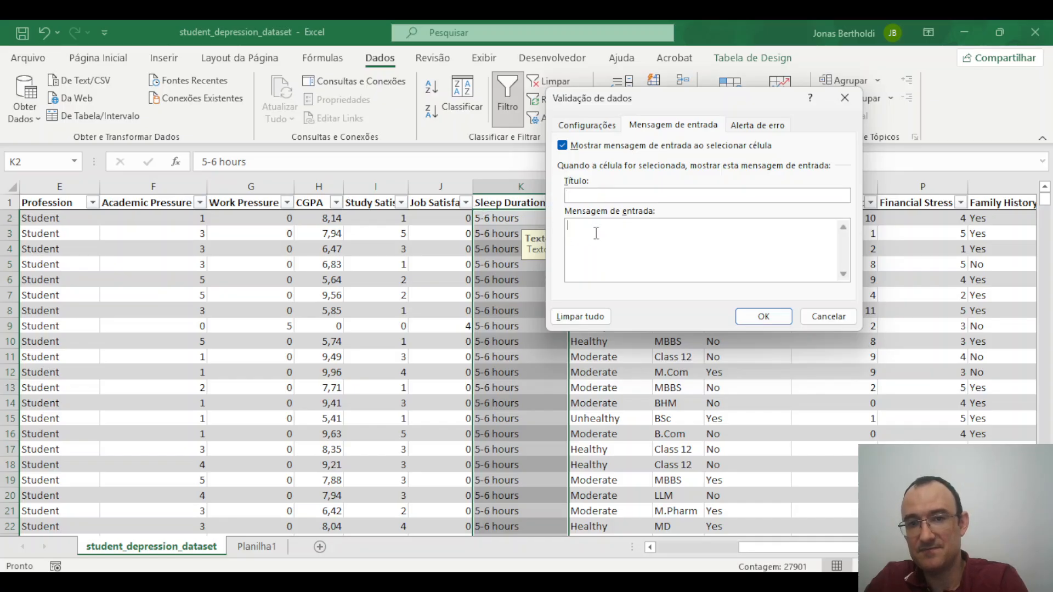
click(774, 316)
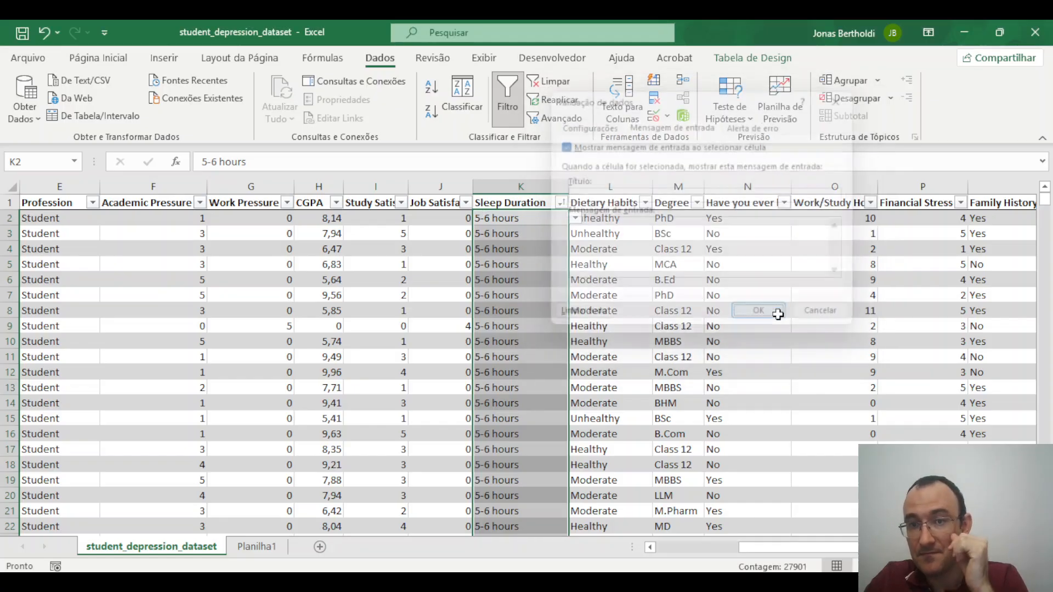
Circle the invalid data on the sheet and deselect the Sleep Duration column.
click(666, 119)
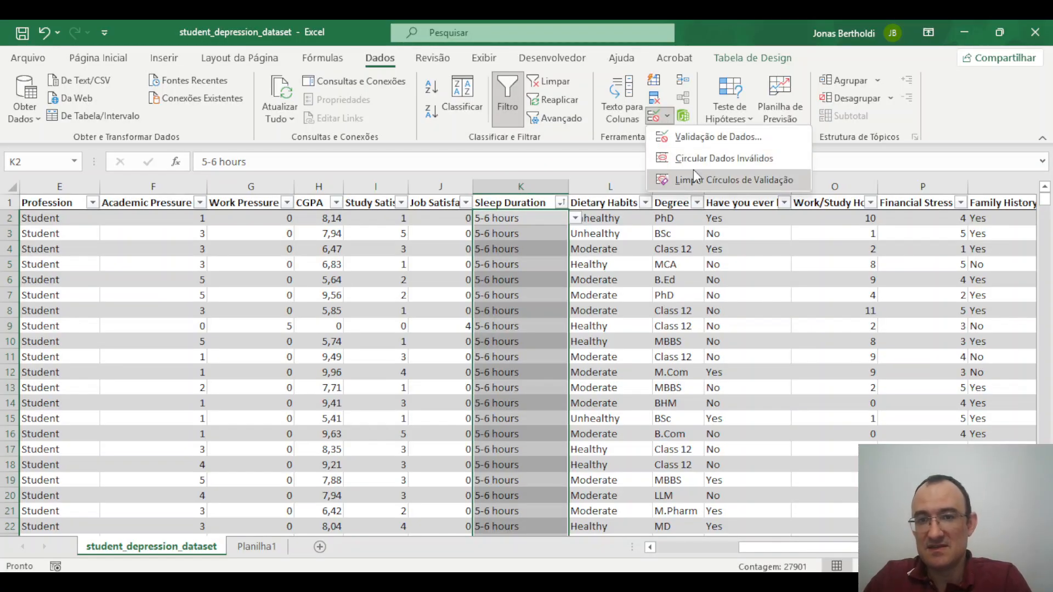
click(729, 158)
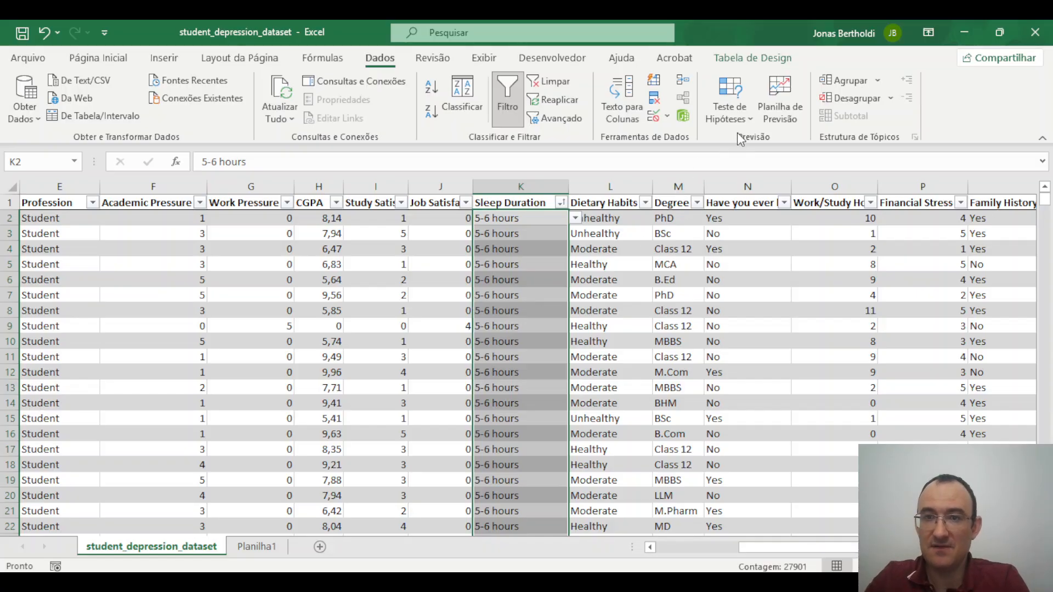
click(349, 310)
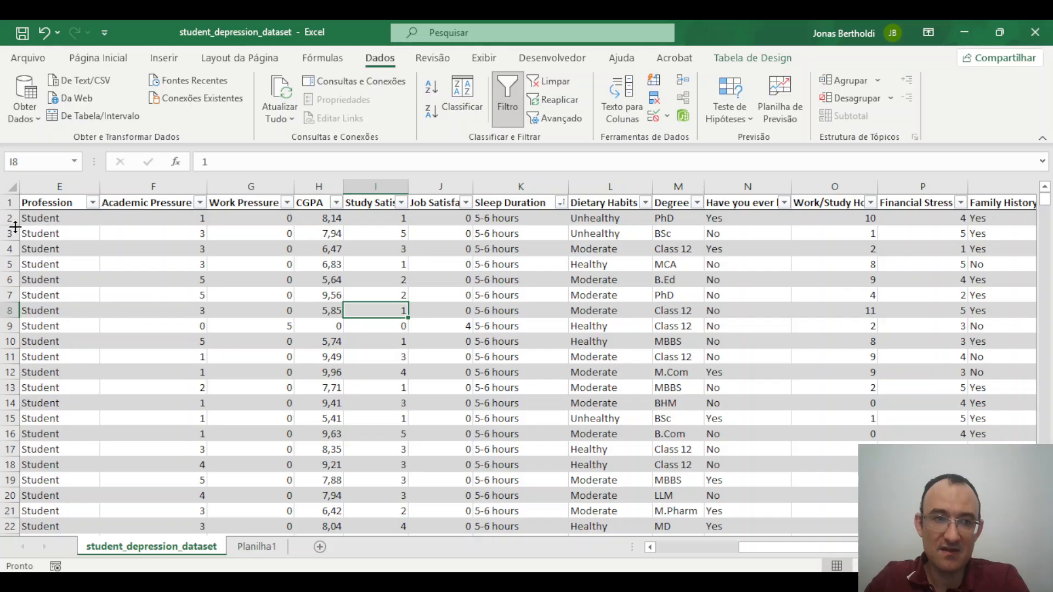
Narrow column Q, Family History of Mental Illness, to a width similar to its neighbouring columns.
drag(837, 554, 597, 553)
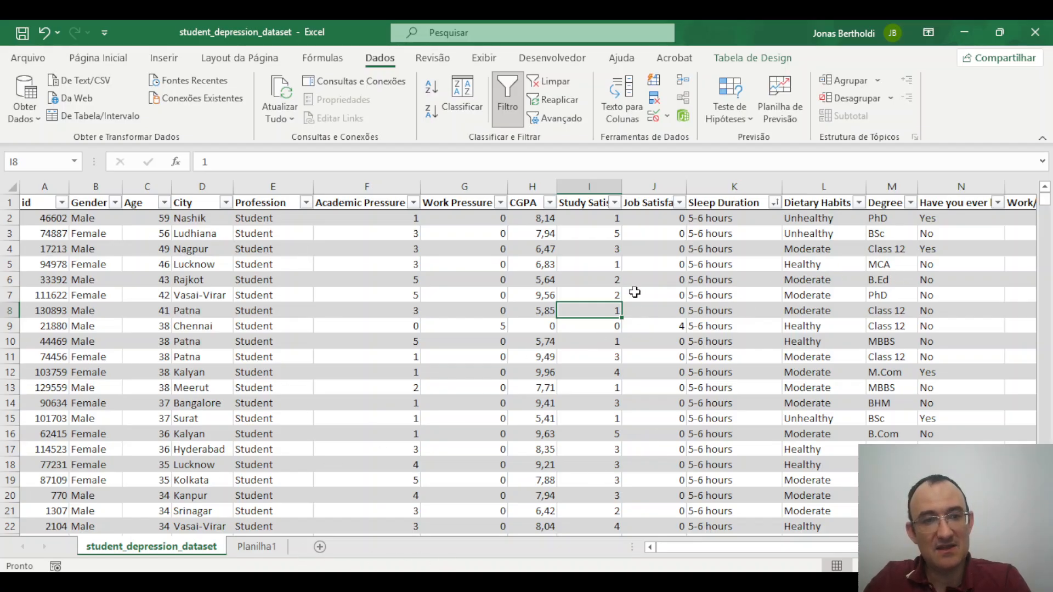
drag(723, 552, 848, 551)
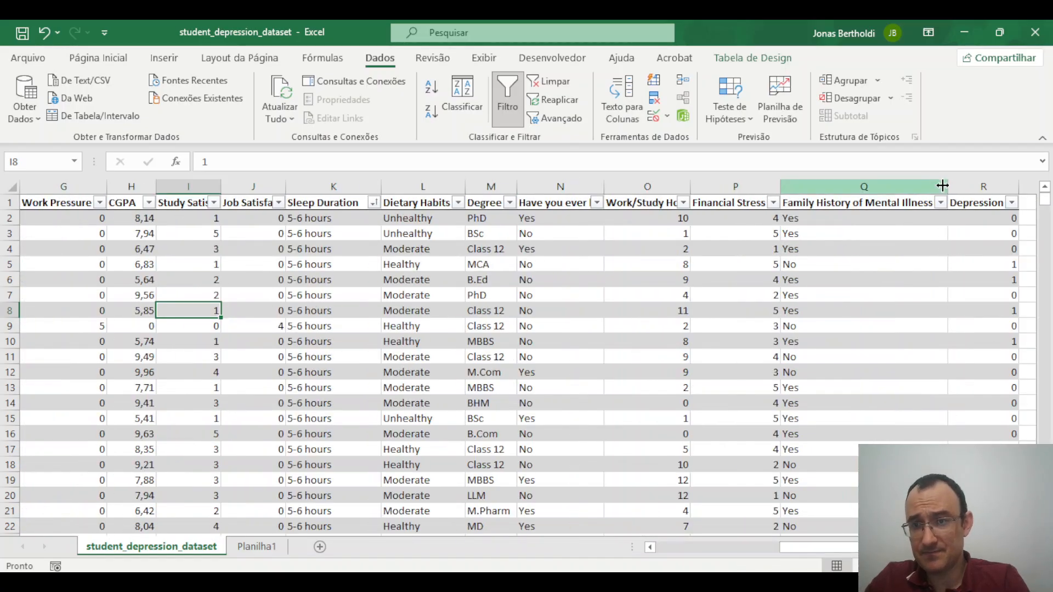
drag(942, 186, 948, 187)
drag(870, 197, 877, 197)
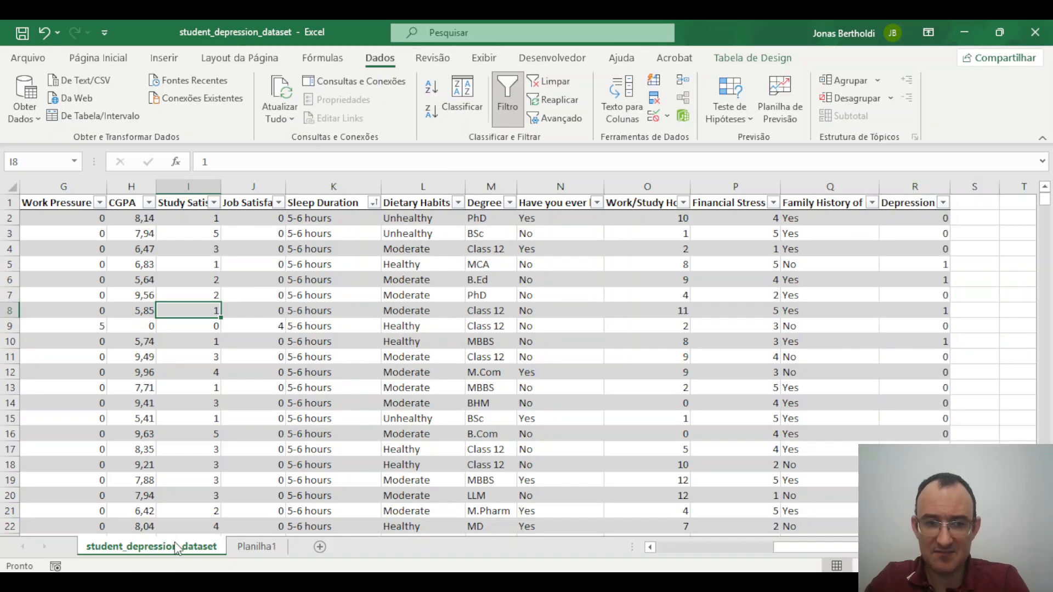
Start a CONT.SE formula in cell B2 of Planilha1, beside the 5-6 hours category.
click(253, 548)
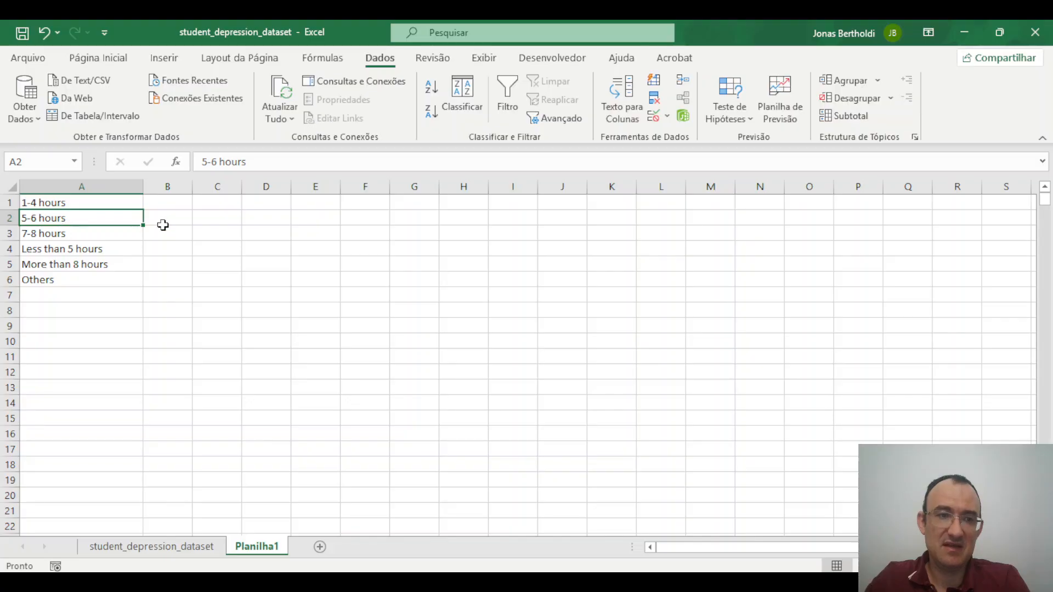
click(160, 218)
text(=)
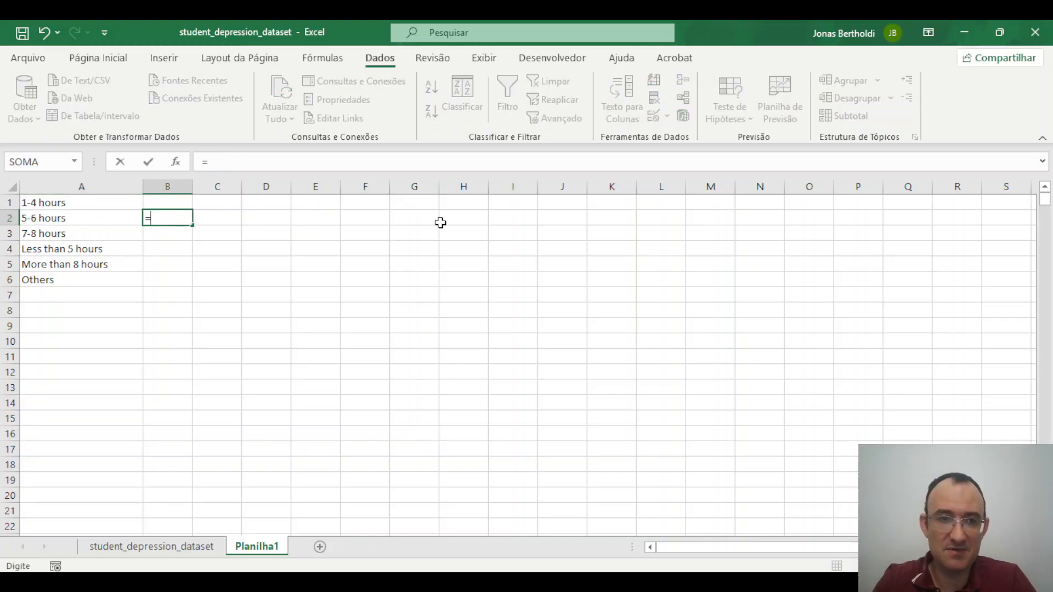
text(SON)
key(BackSpace)
key(BackSpace)
key(BackSpace)
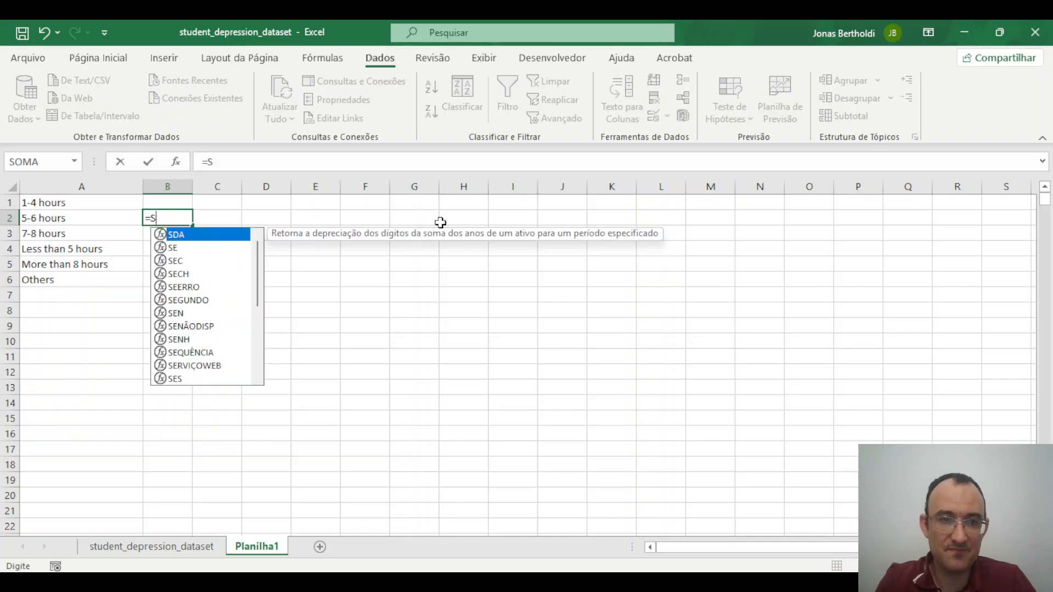
text(CONT)
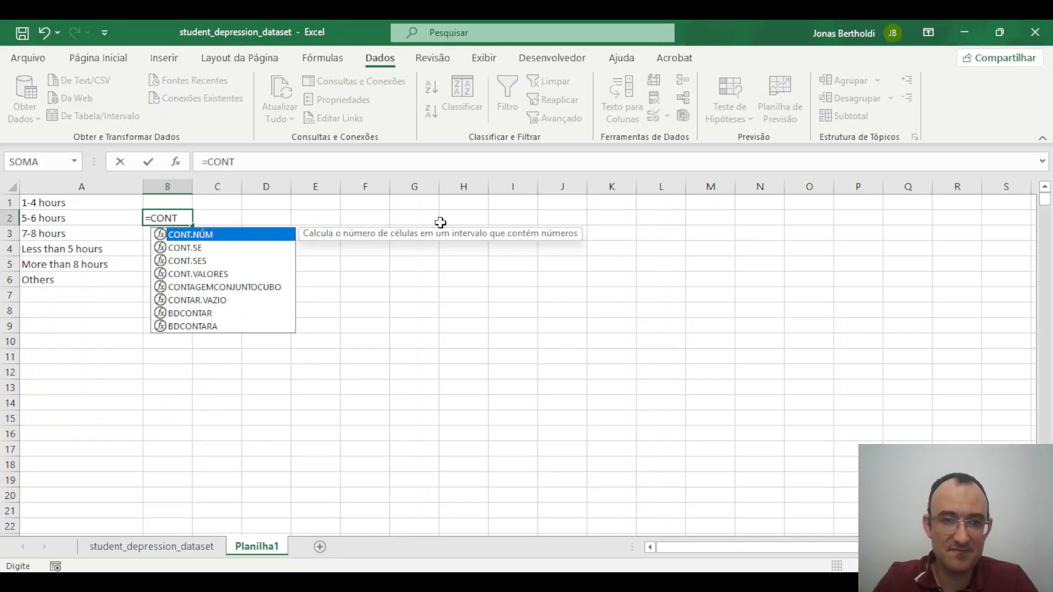
double_click(208, 247)
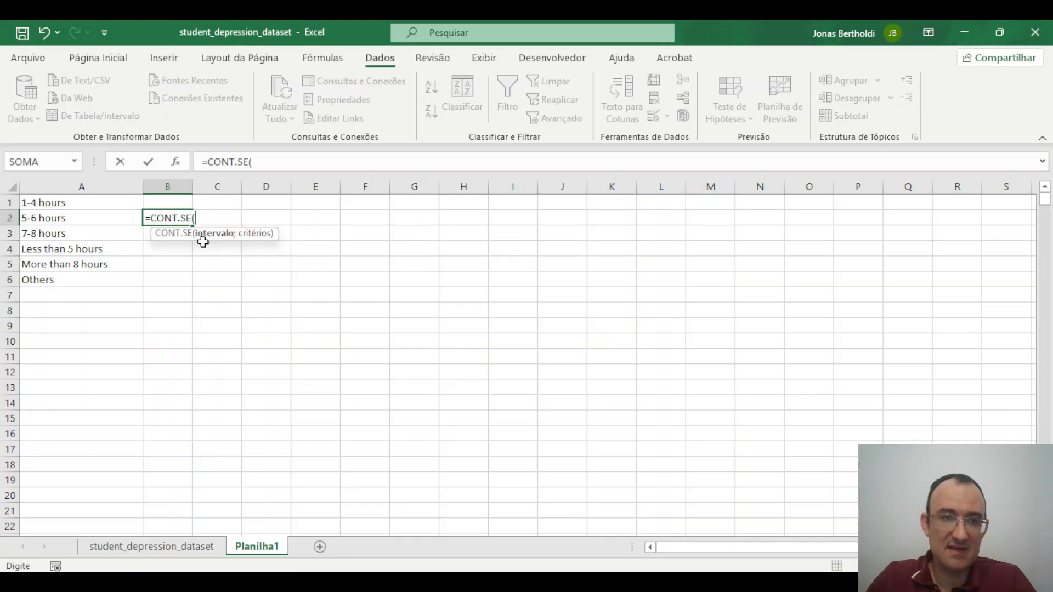
Use the entire Sleep Duration column of Tabela1 as the CONT.SE range, close the parenthesis and try to enter the formula.
click(191, 547)
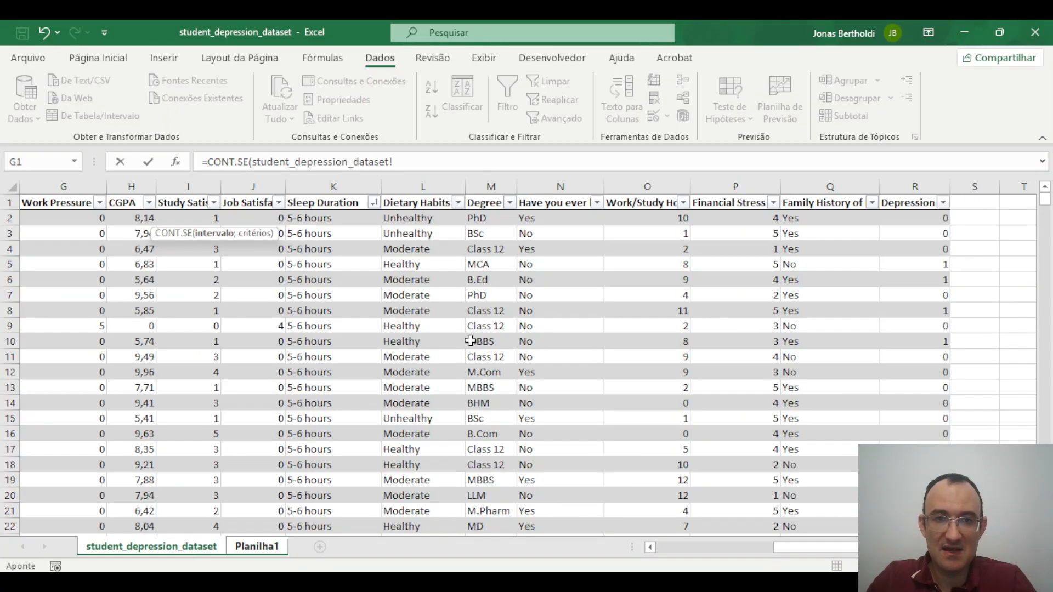
click(327, 219)
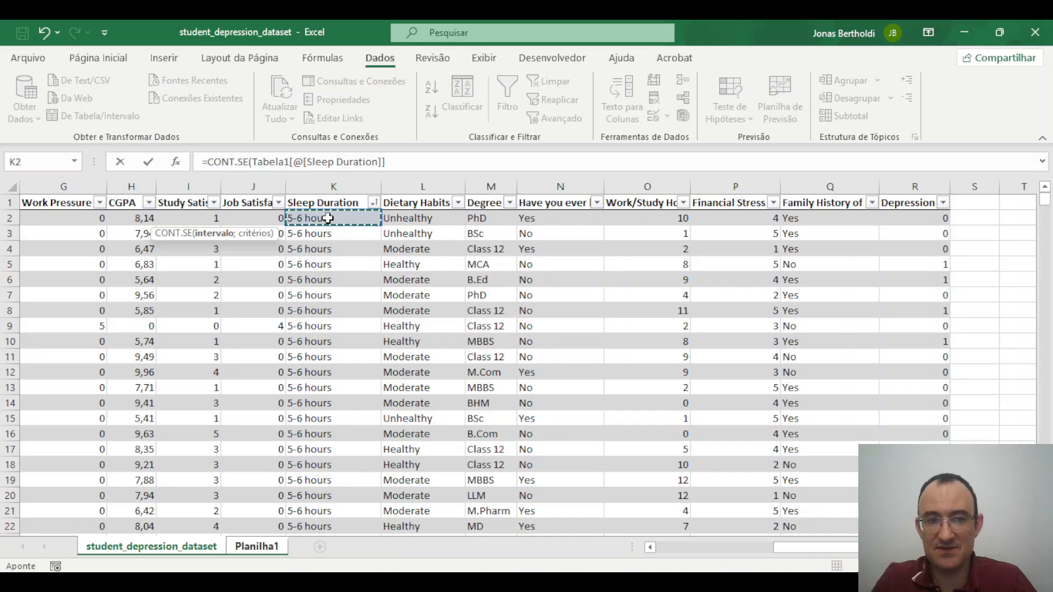
key(ctrl+shift+Down)
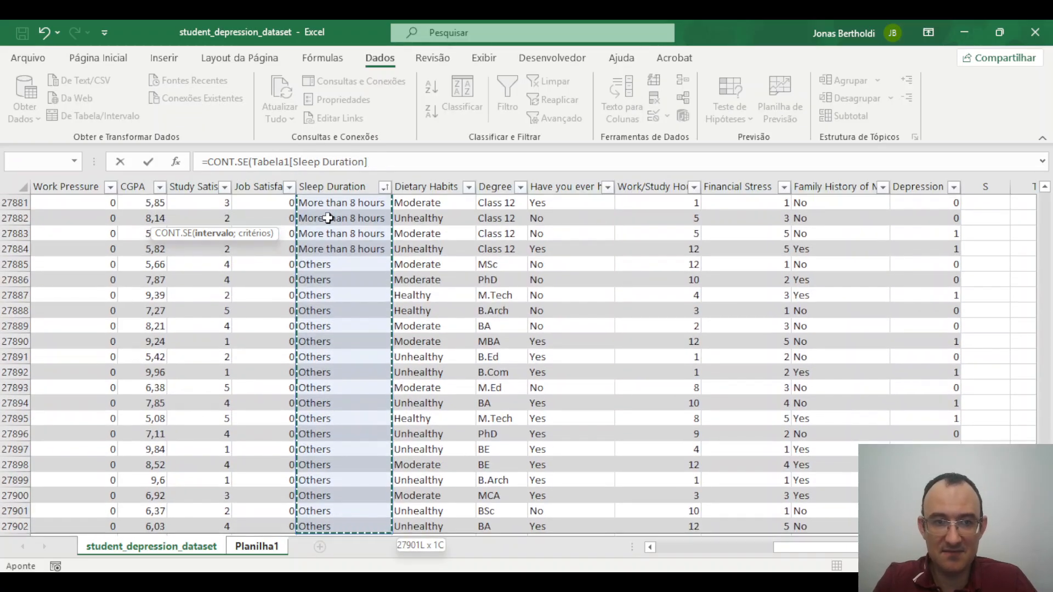
text())
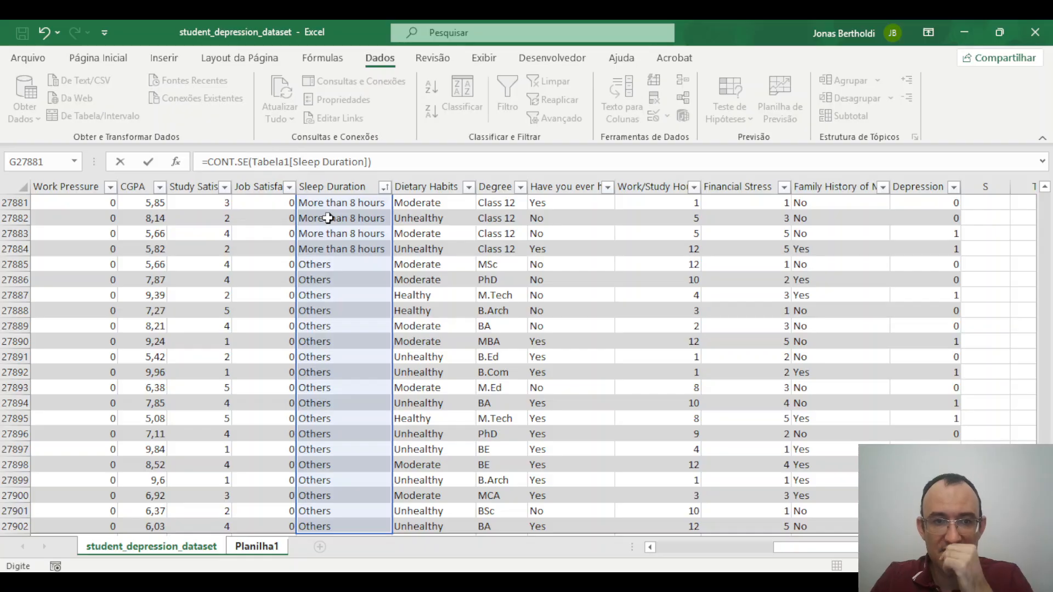
key(Return)
click(548, 345)
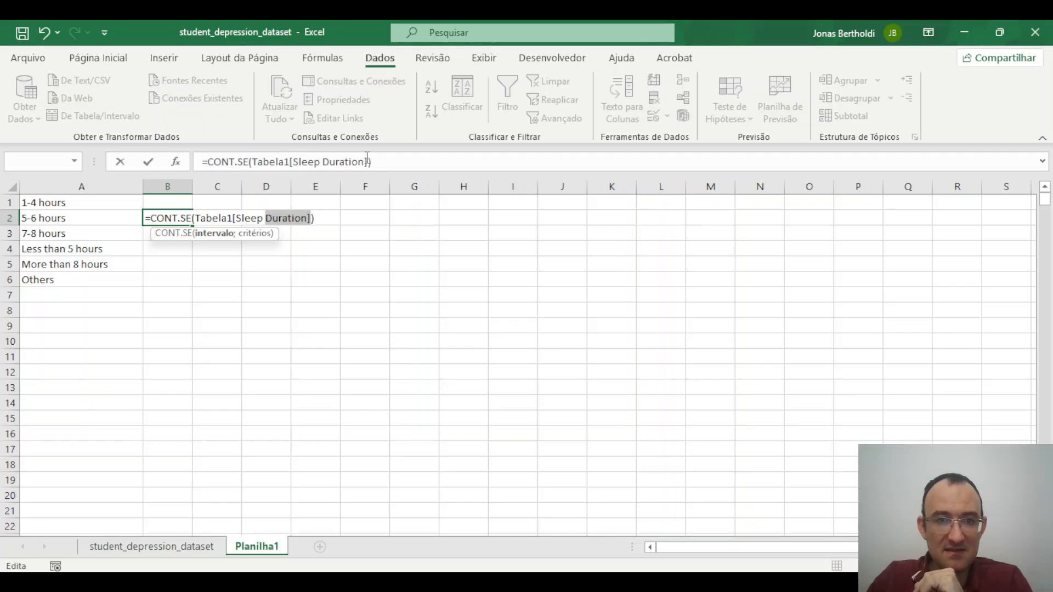
Add the criterion "="&Planilha1!A2 after the Sleep Duration range and enter the CONT.SE formula in B2.
click(368, 159)
text(;)
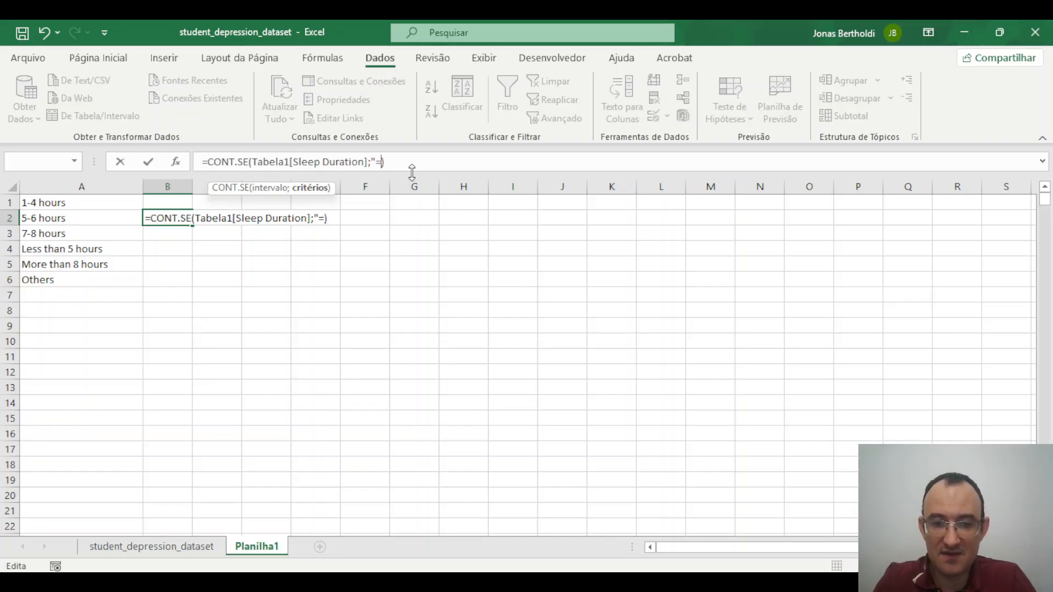
text("="&)
click(69, 213)
key(Return)
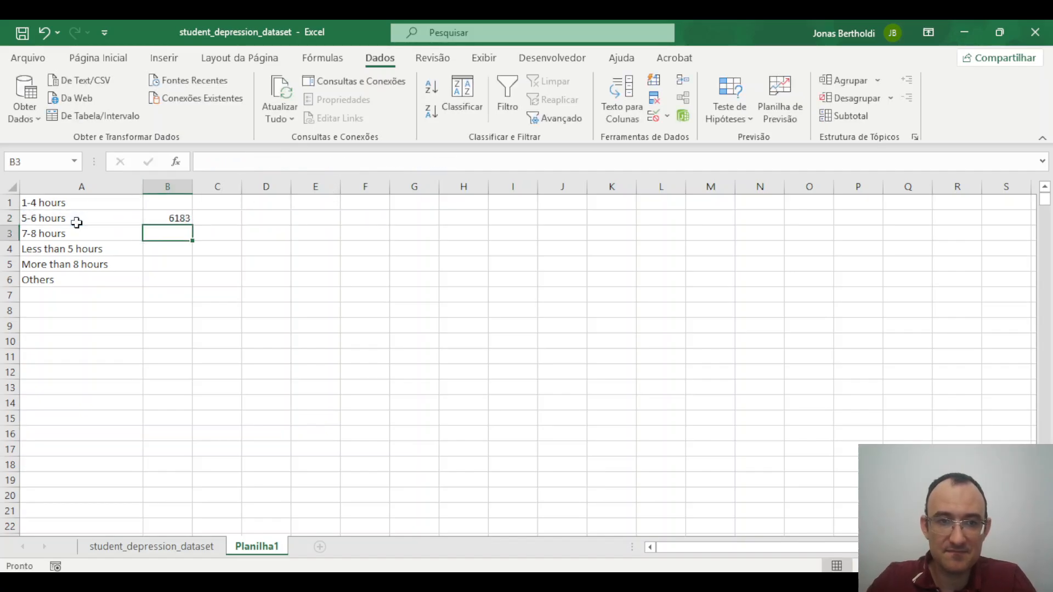
Fill the CONT.SE formula from B2 down to B6, clear the 1-4 hours entry in A1, and check the formula in B6.
click(179, 220)
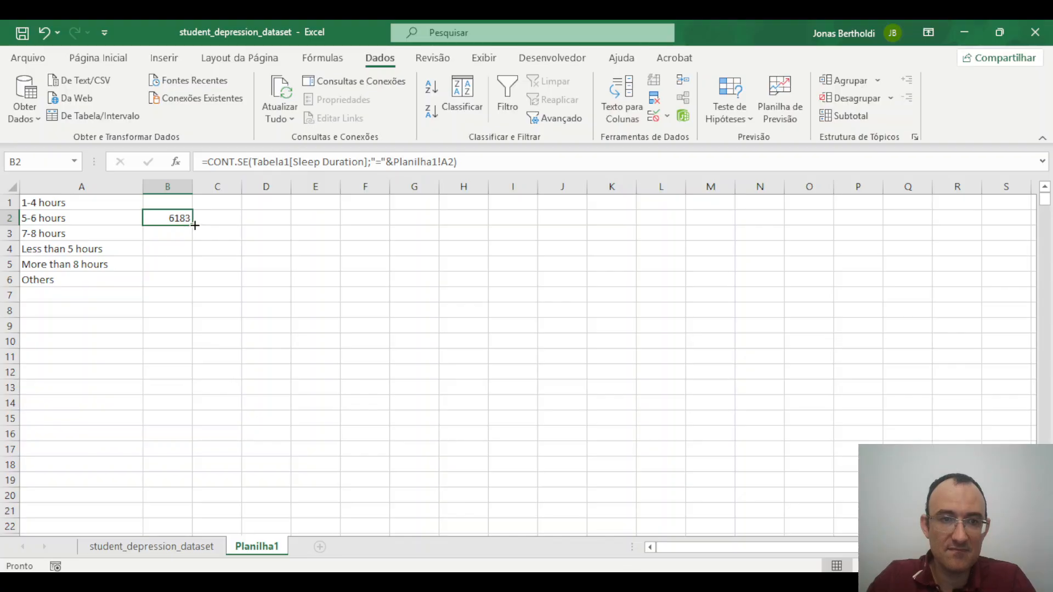
double_click(195, 225)
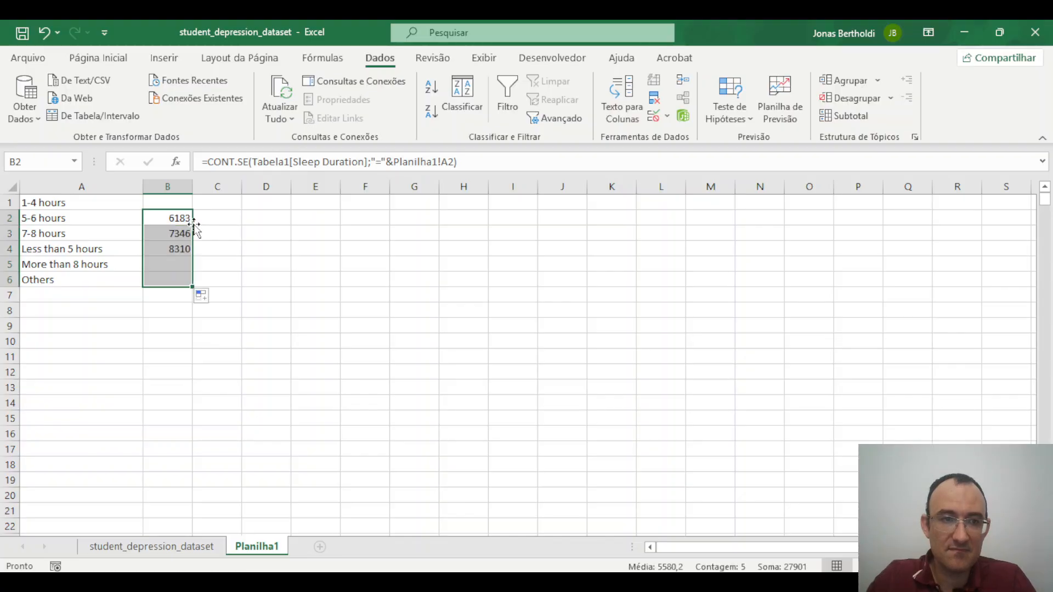
click(63, 202)
key(Delete)
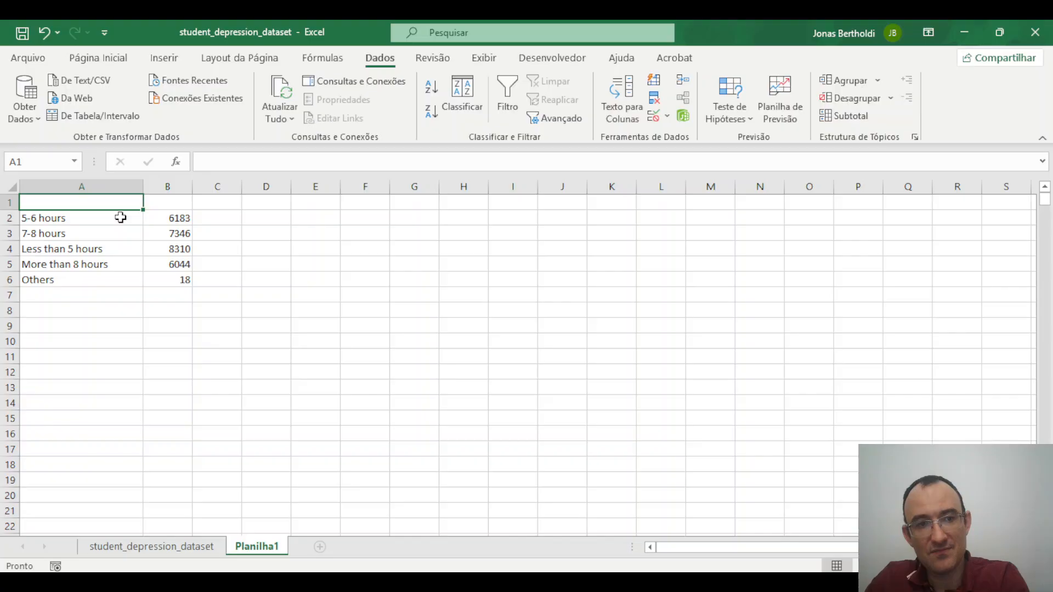
click(230, 340)
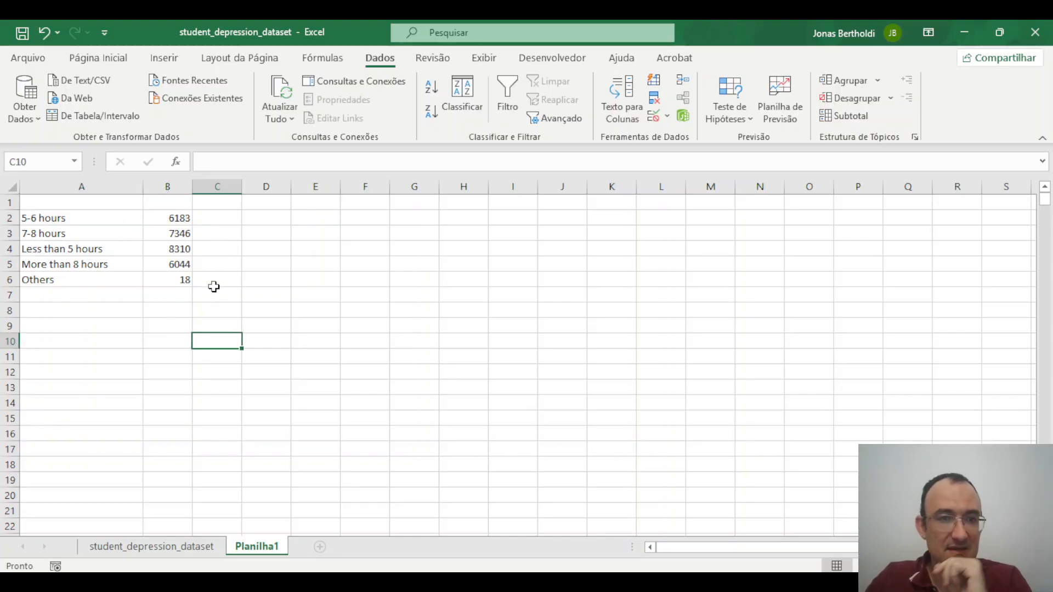
click(180, 280)
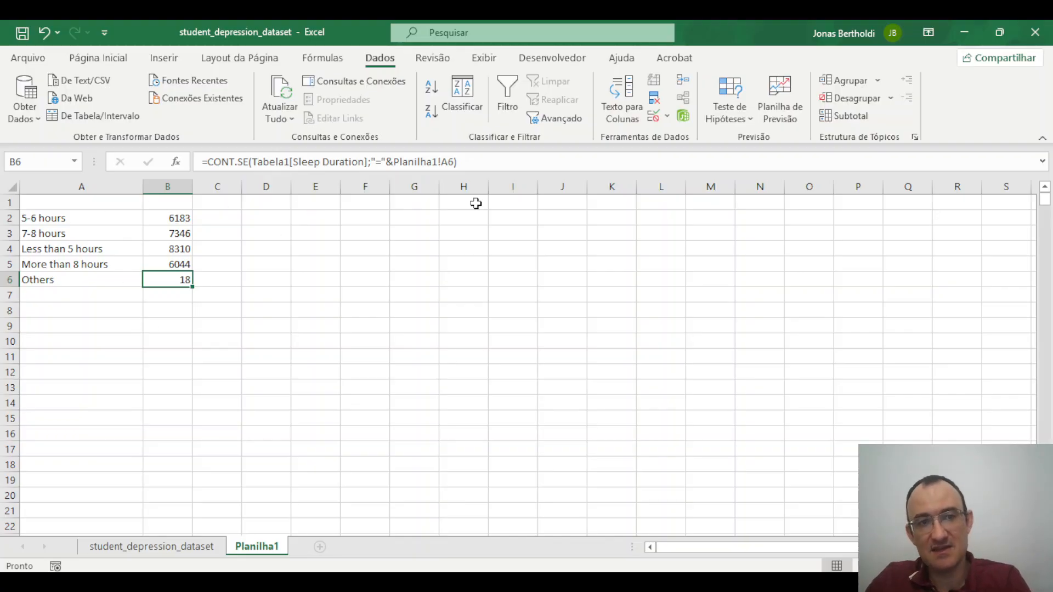
Return to the student_depression_dataset sheet and move up from the last records of the table.
click(171, 549)
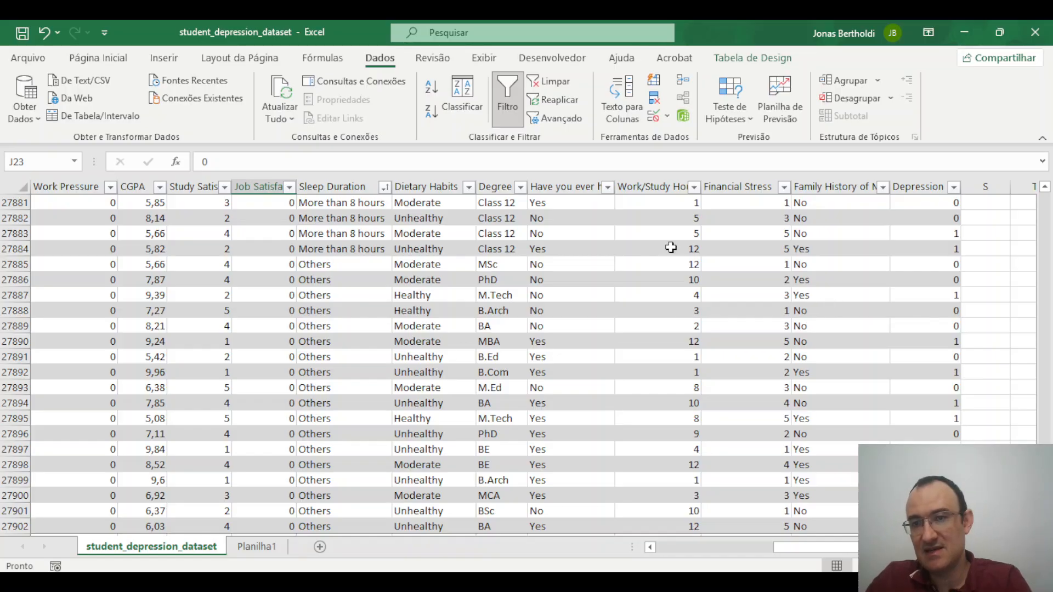
scroll(478, 266, up, 20)
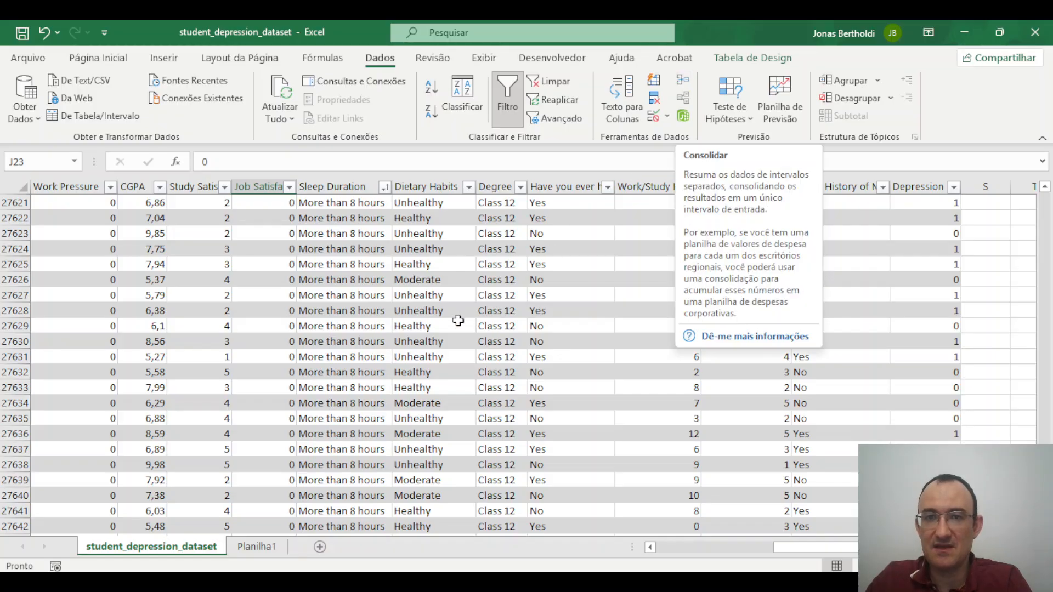
scroll(449, 327, up, 13)
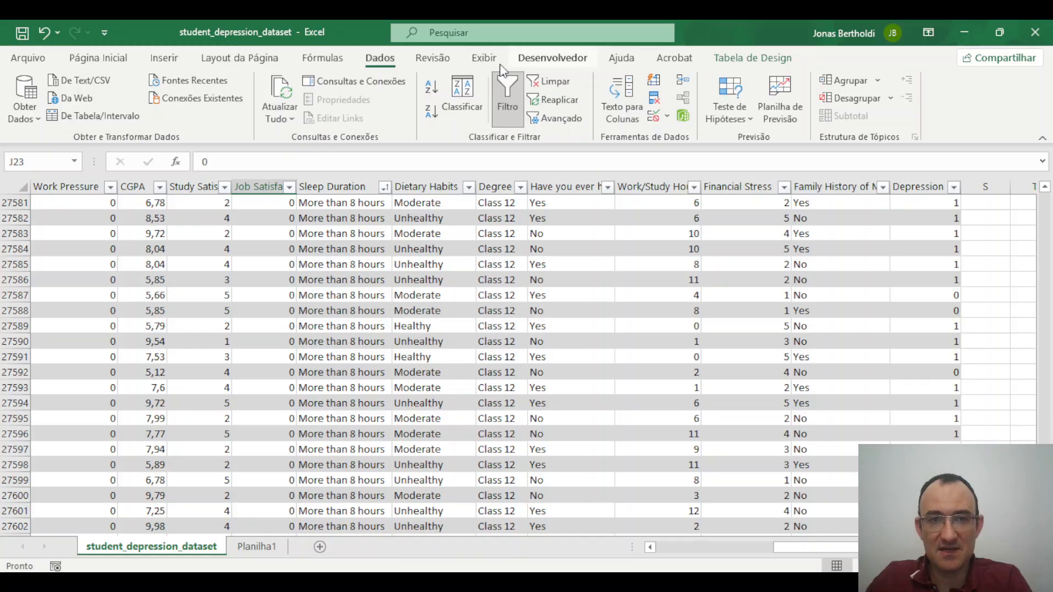
click(433, 58)
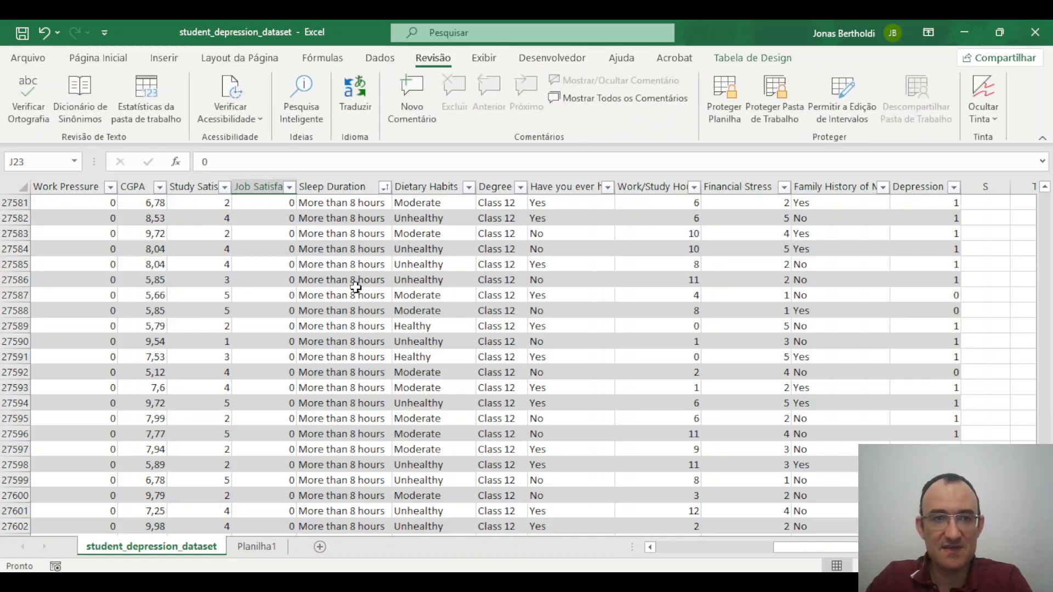
scroll(390, 275, up, 13)
scroll(390, 275, up, 20)
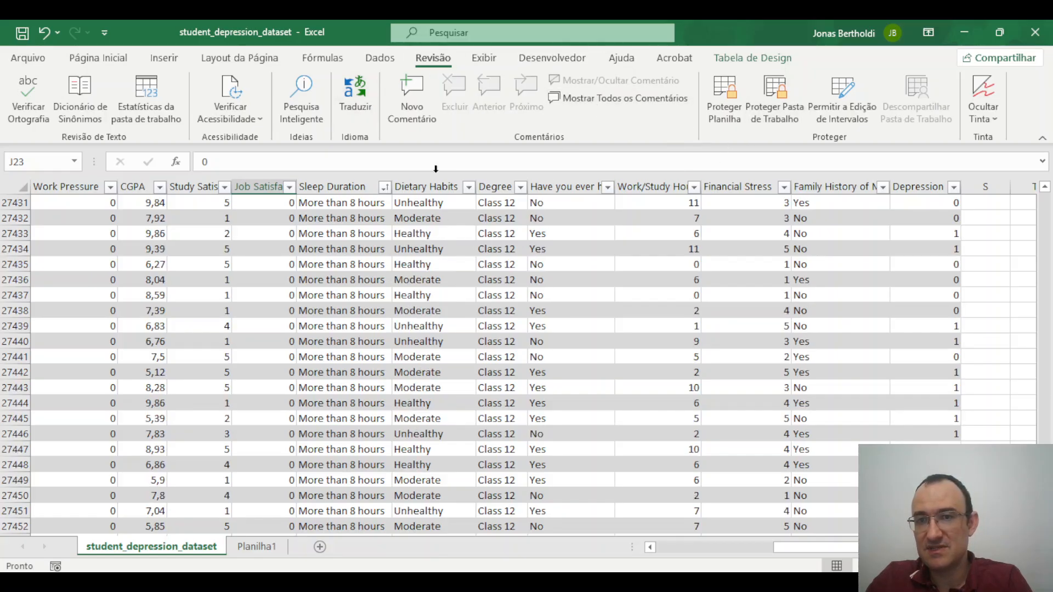
click(484, 59)
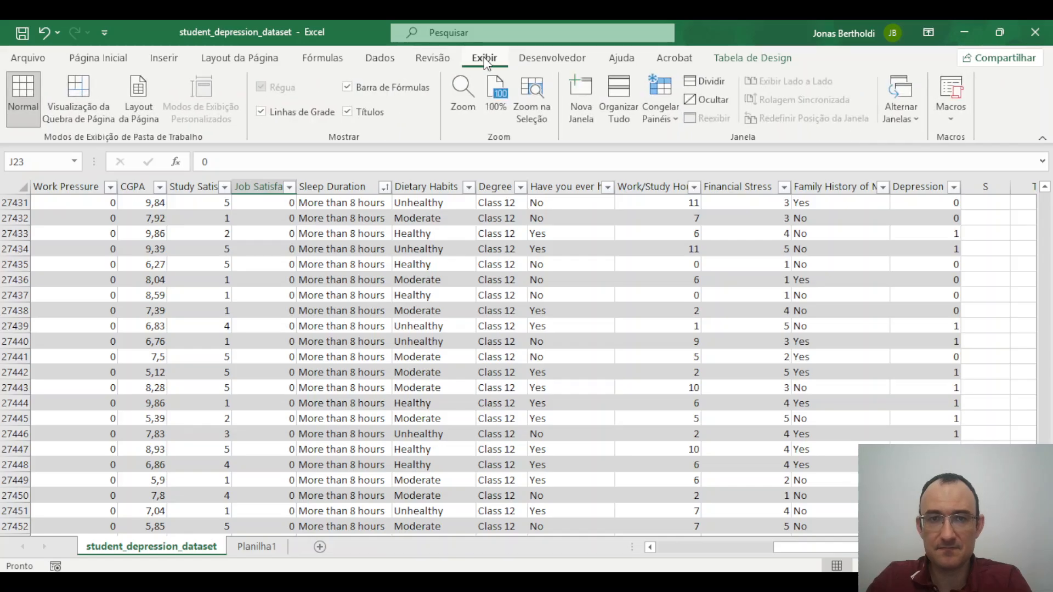
click(551, 60)
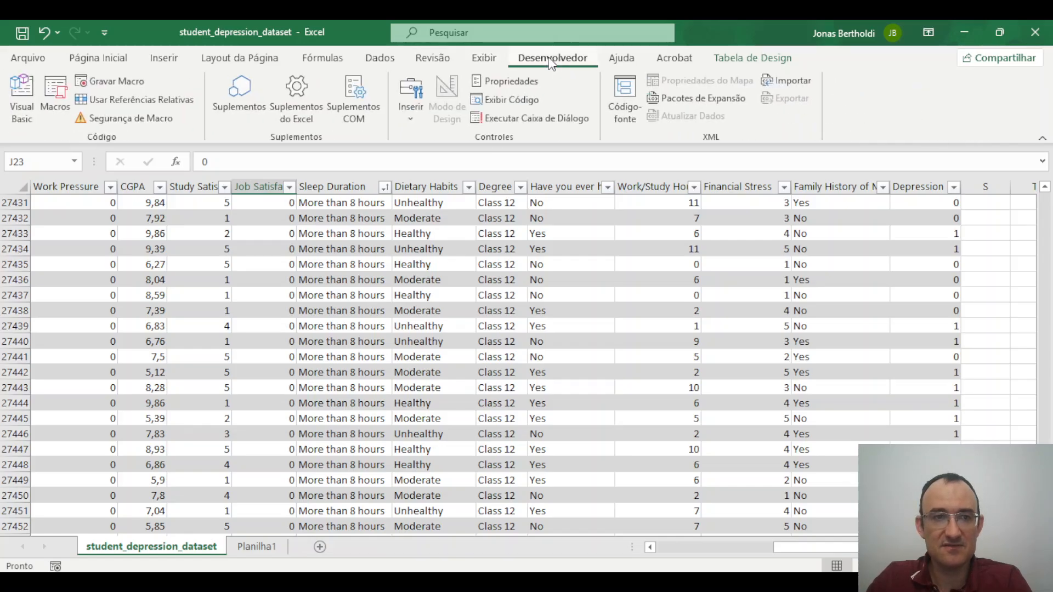
click(621, 59)
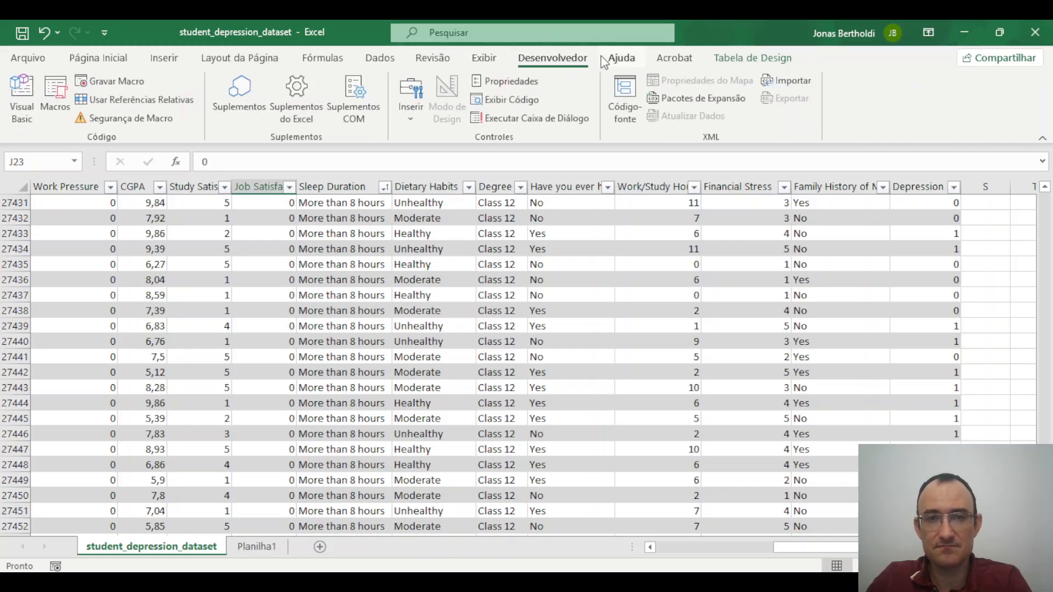
click(658, 60)
click(551, 59)
click(433, 60)
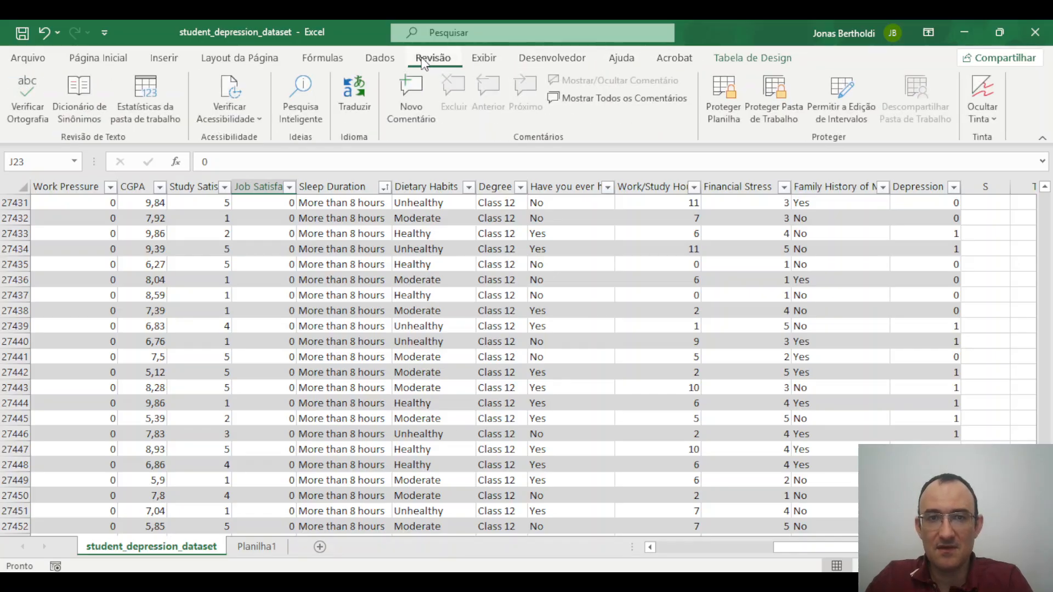
click(339, 61)
click(233, 61)
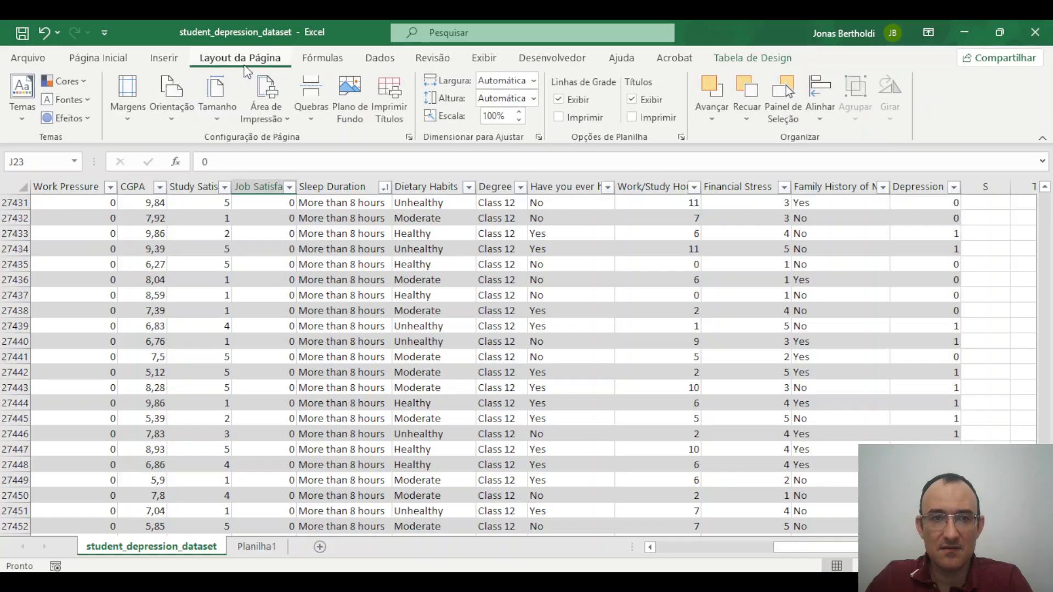
Return from the lower records to the id header in cell A1 of the student table.
click(165, 58)
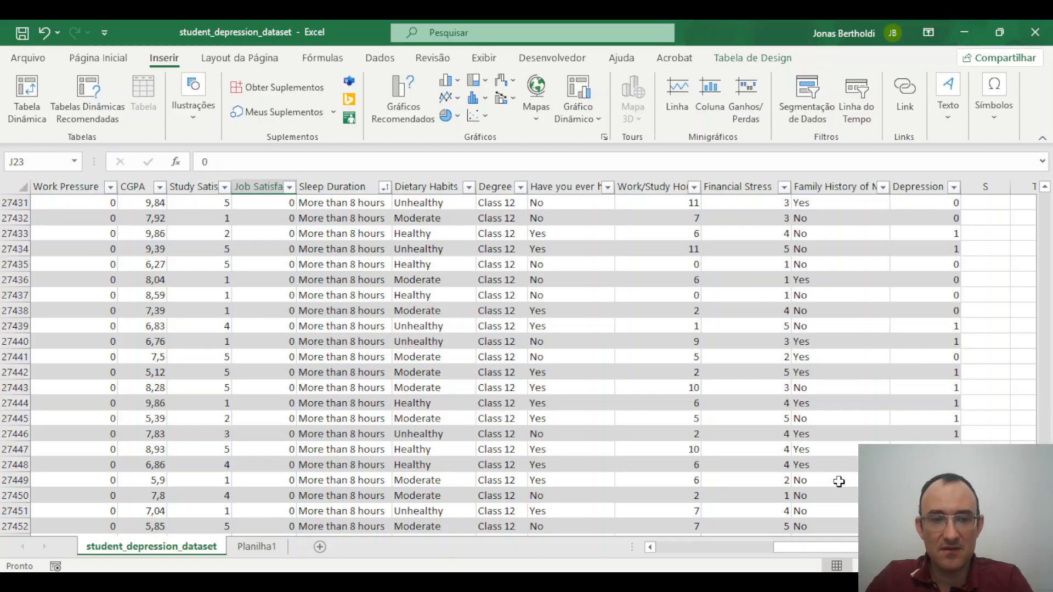
drag(816, 547, 500, 553)
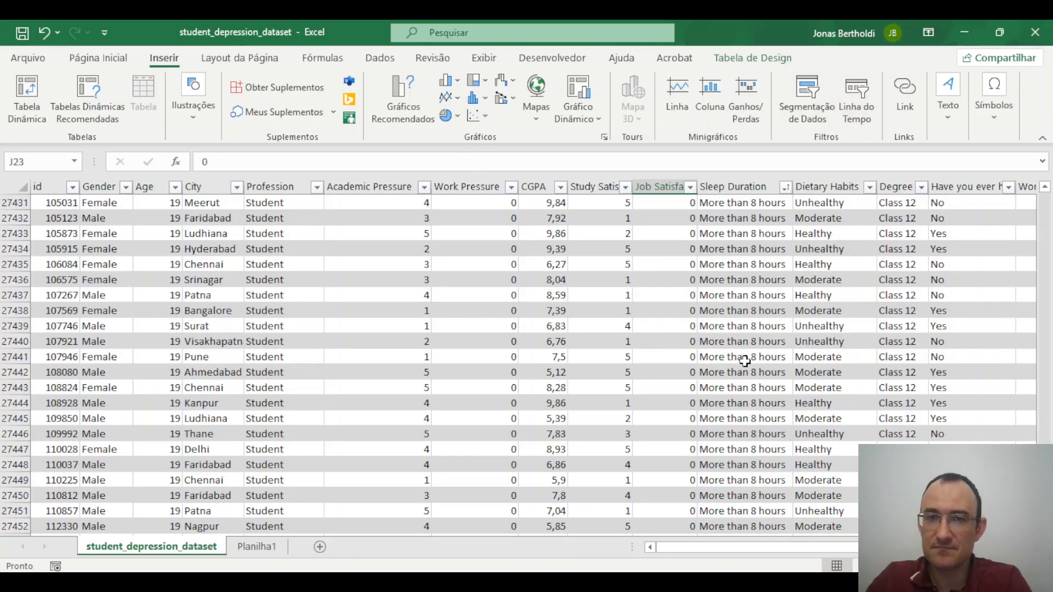
scroll(308, 252, up, 20)
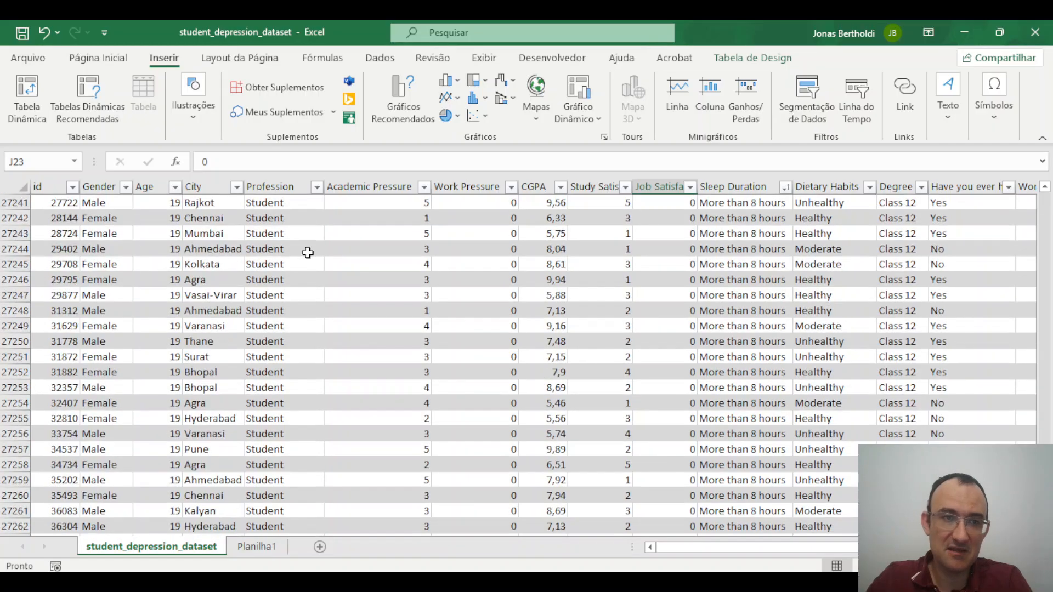
scroll(307, 252, up, 20)
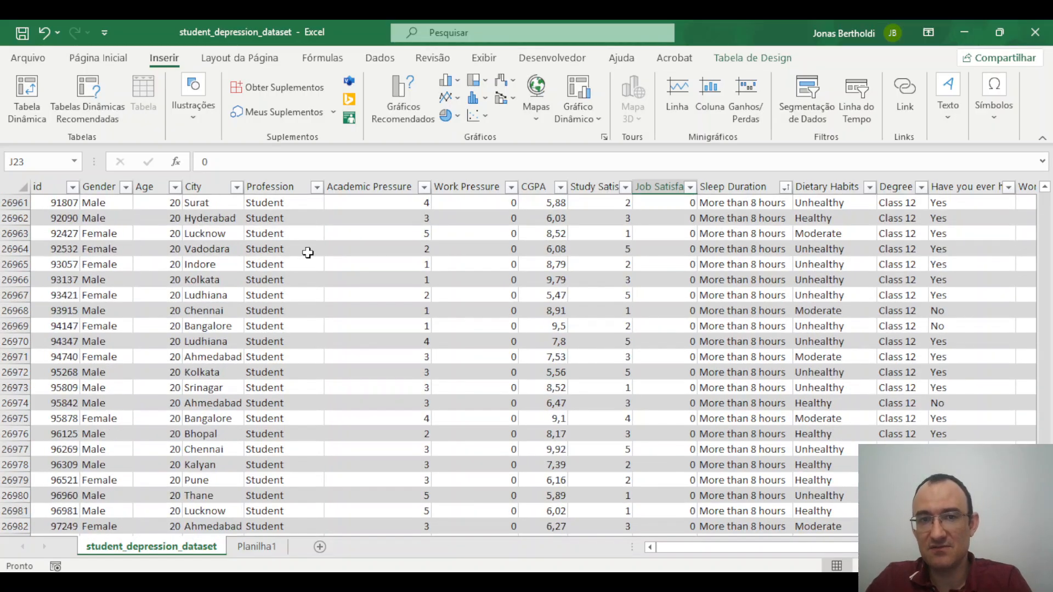
scroll(308, 252, up, 20)
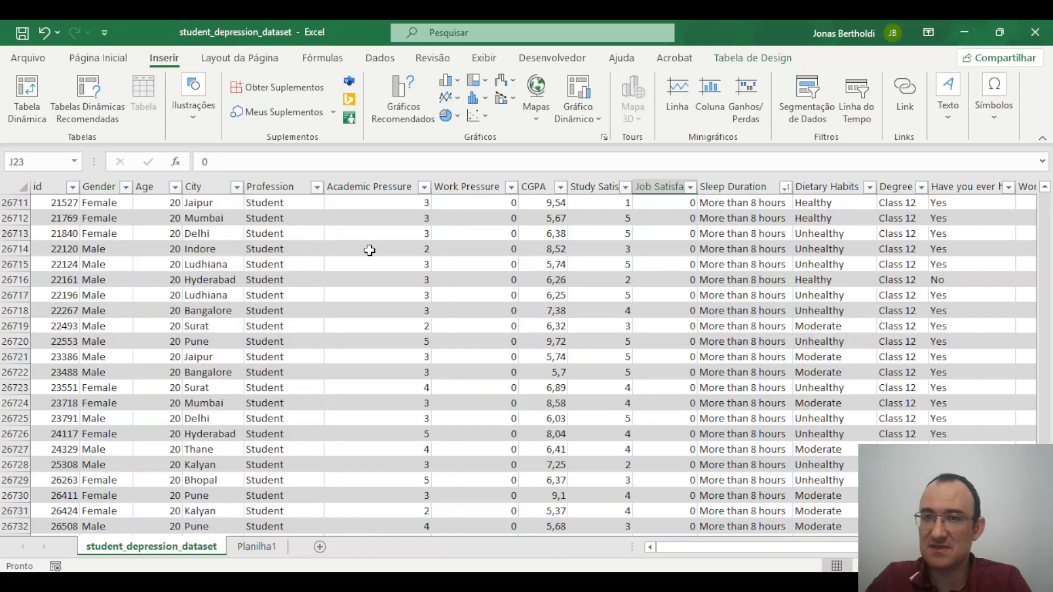
click(261, 280)
scroll(260, 279, up, 1)
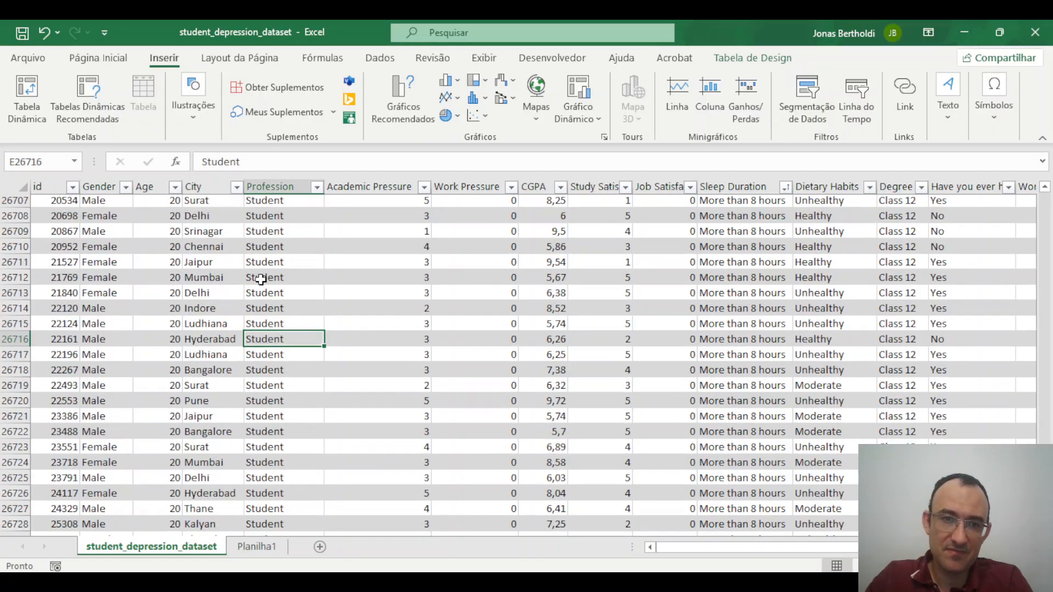
scroll(260, 280, up, 20)
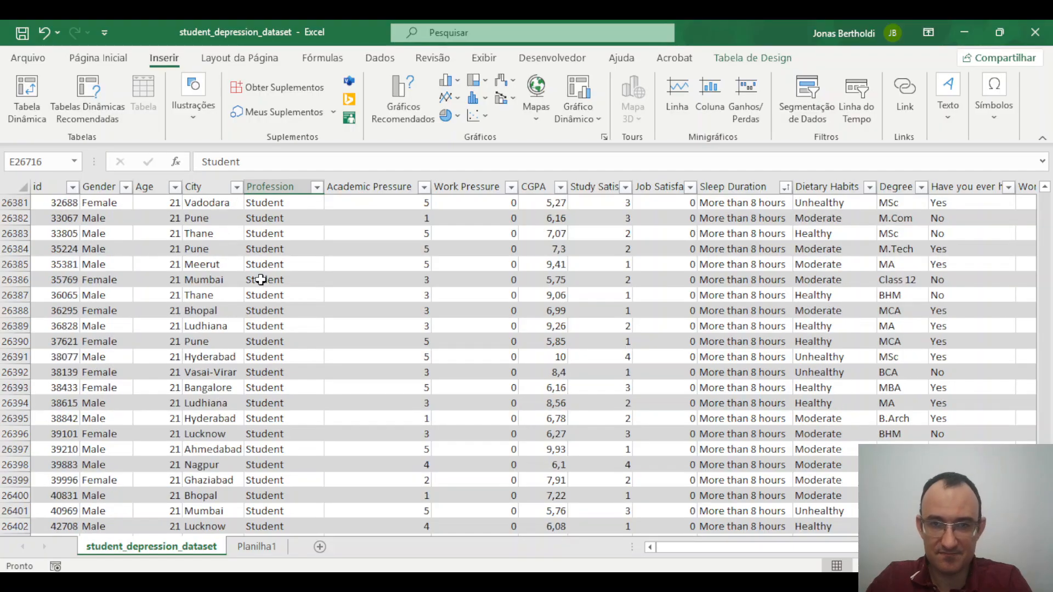
scroll(260, 280, up, 20)
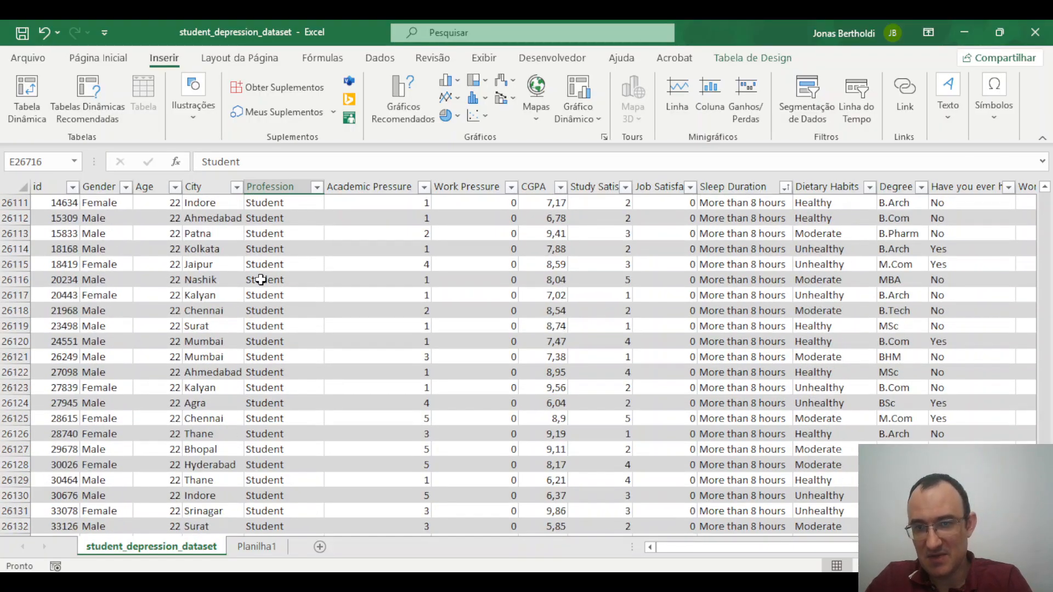
scroll(261, 280, up, 17)
click(204, 279)
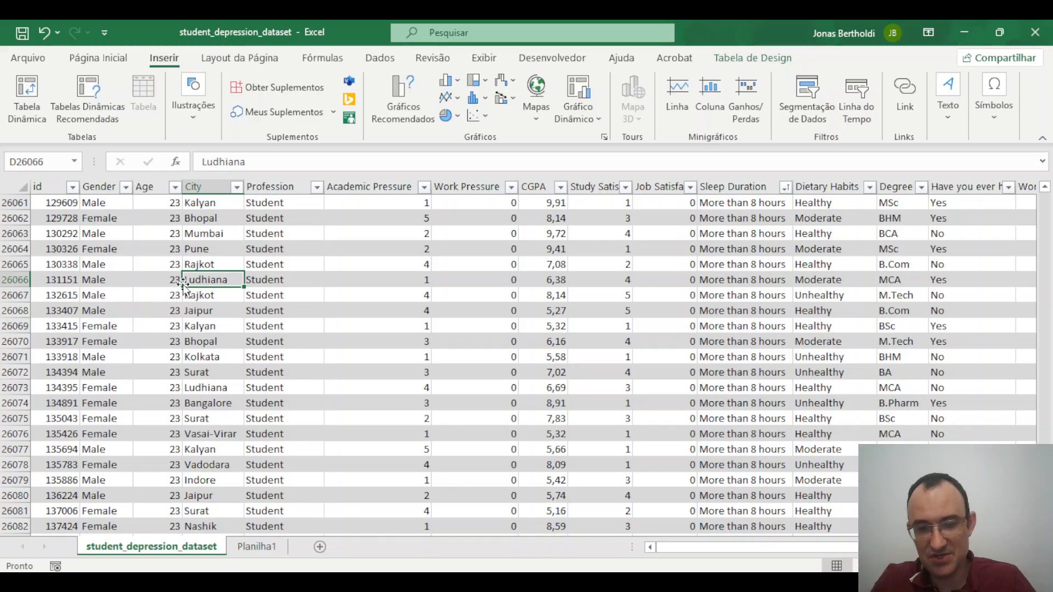
key(ctrl+Up)
key(Left)
key(Left)
key(Left)
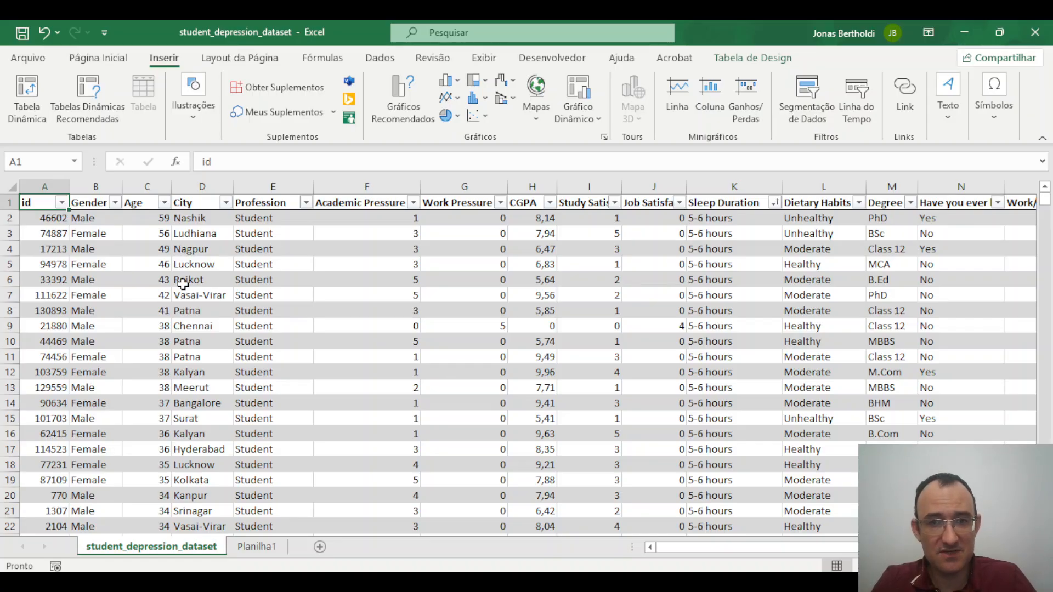
Select the whole table from A1, including its total row, convert it to a normal range and look over the rows.
key(shift+Right)
key(shift+Right)
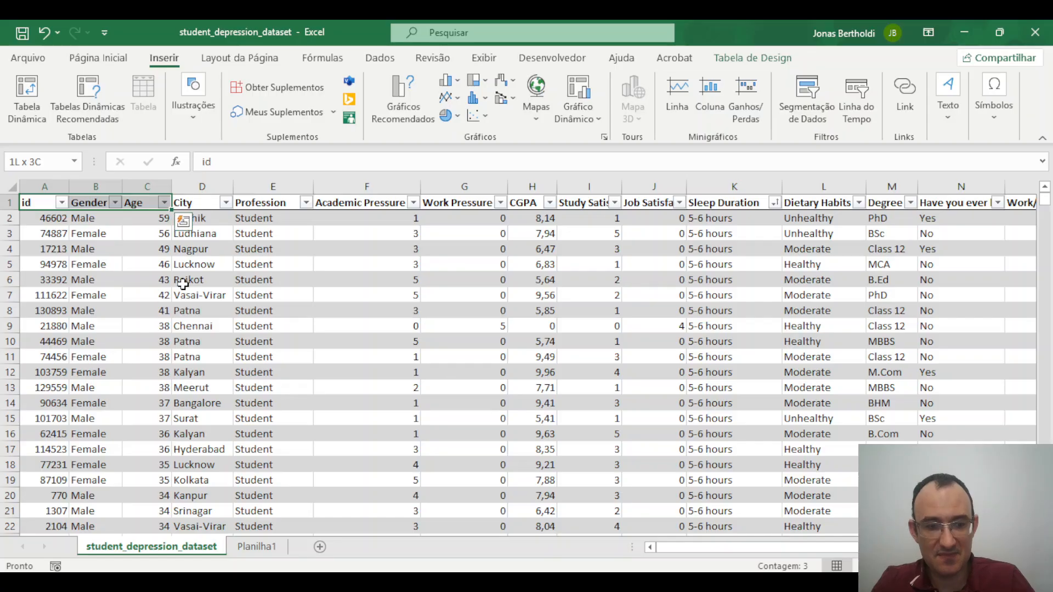
key(ctrl+shift+Right)
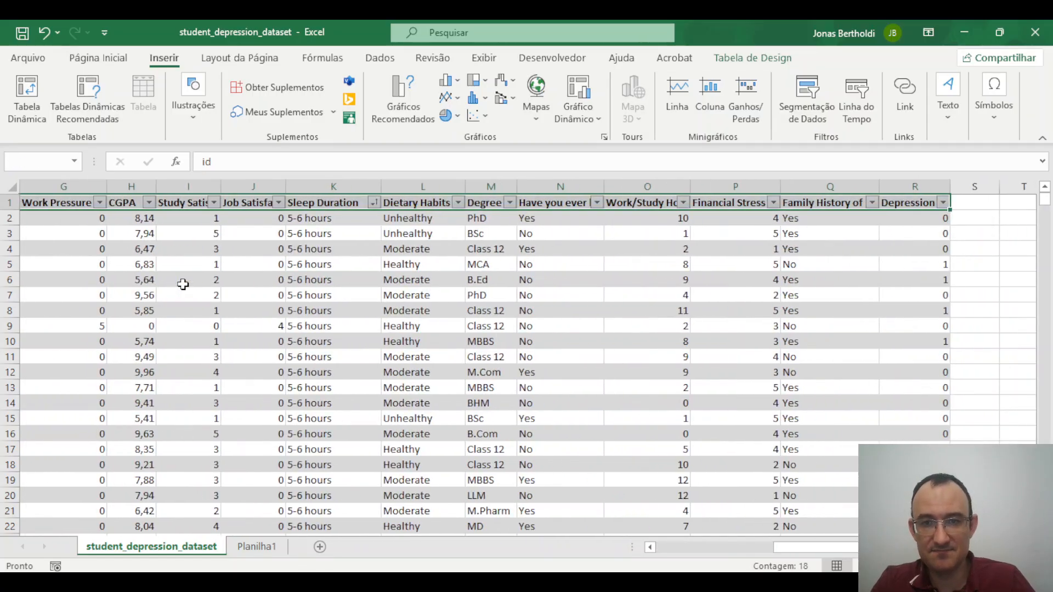
key(ctrl+shift+Down)
right_click(476, 249)
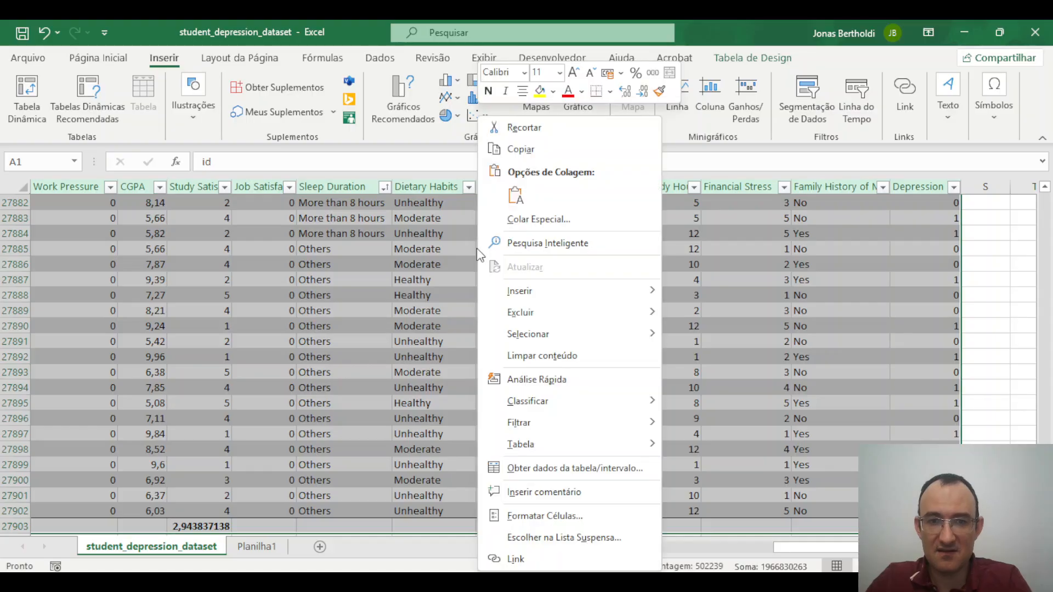
mouse_move(619, 445)
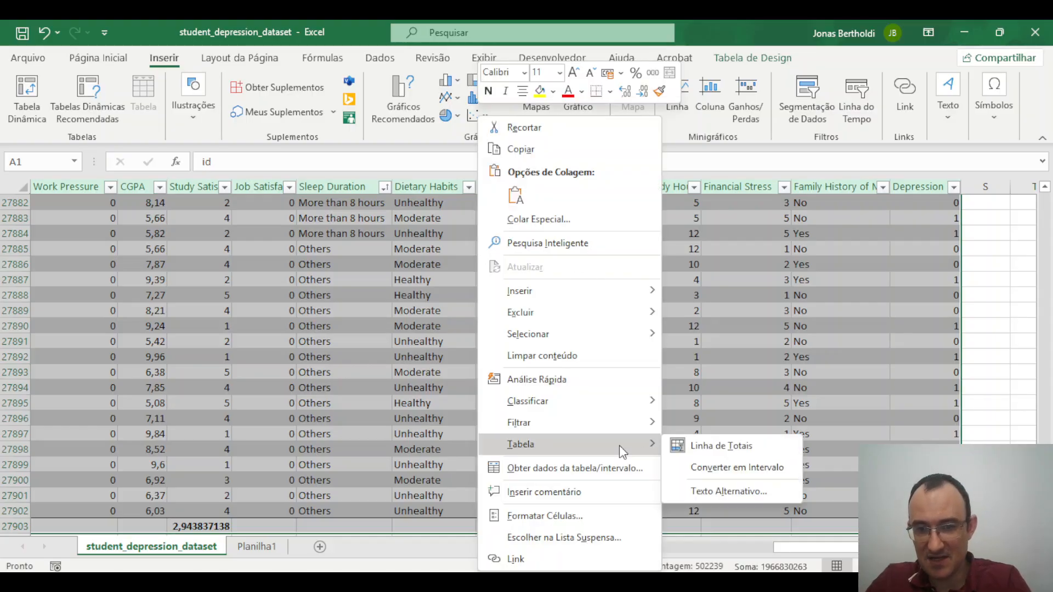
click(747, 469)
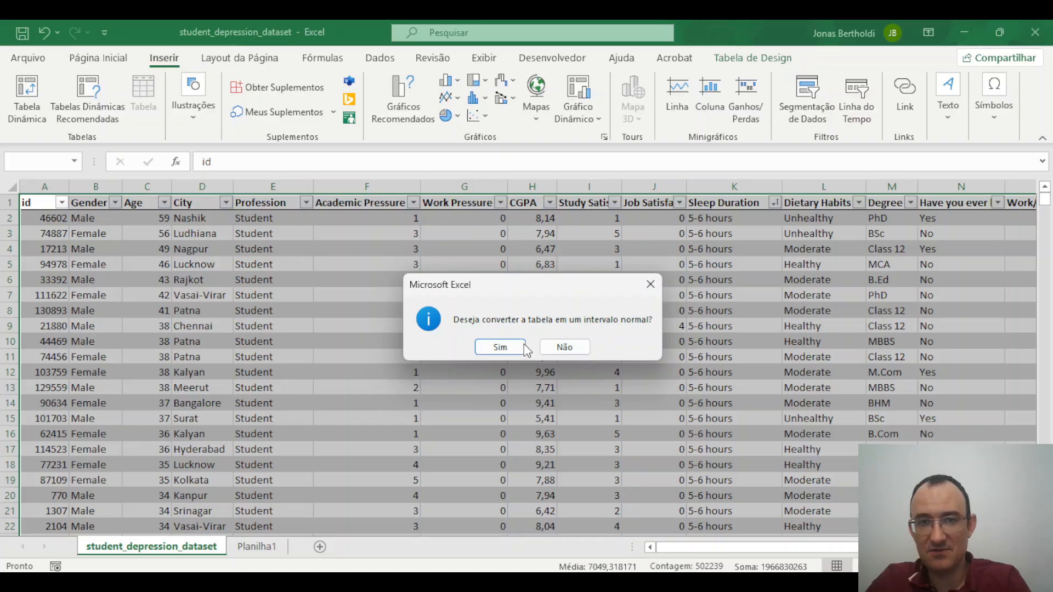
click(500, 347)
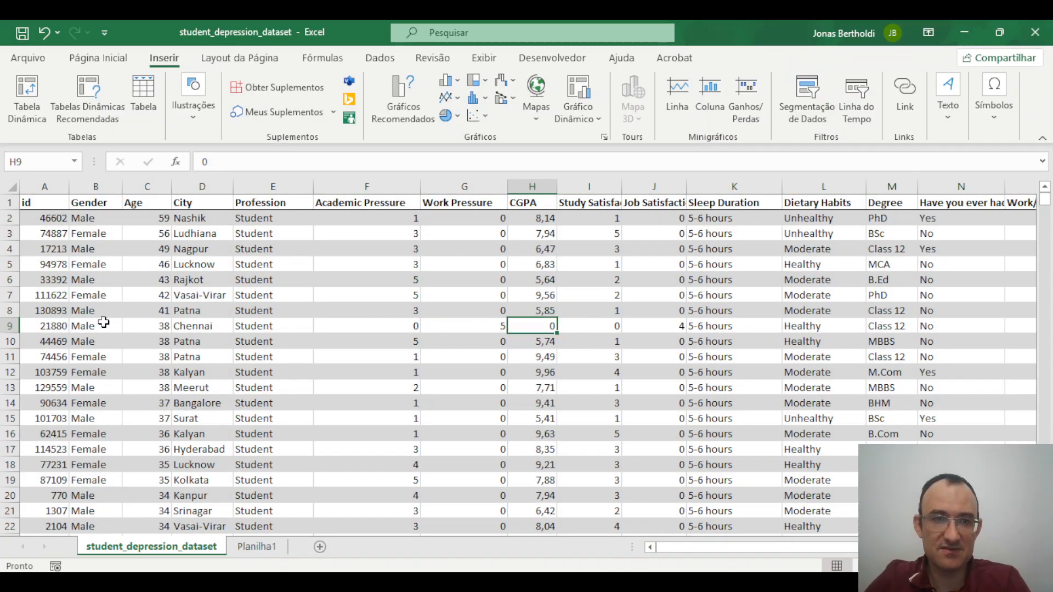
scroll(466, 435, down, 14)
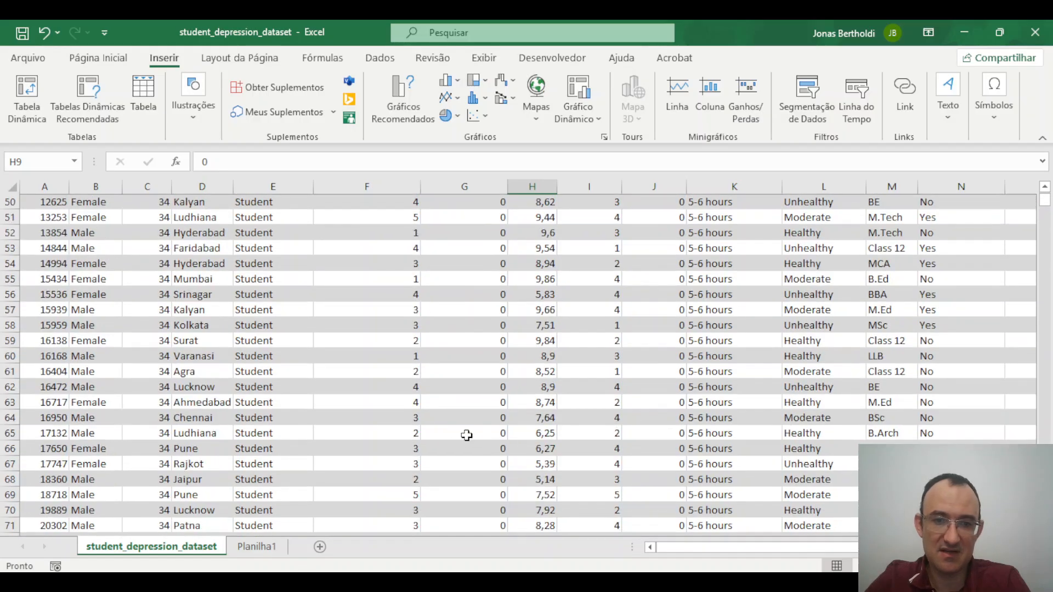
scroll(484, 440, up, 14)
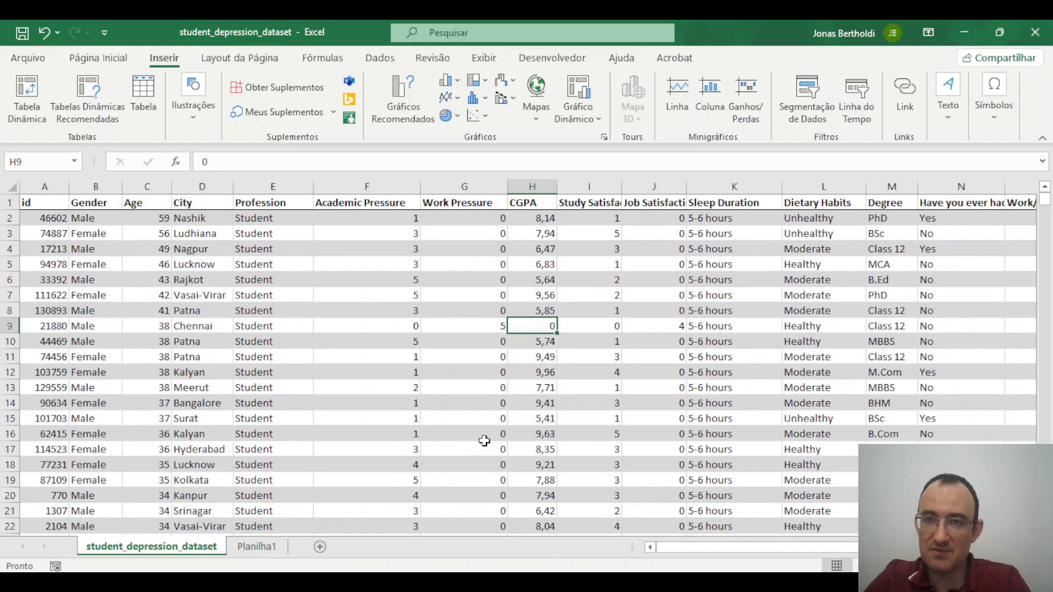
Remove the fill colour, borders and bold formatting from the entire data range starting at A1.
click(50, 201)
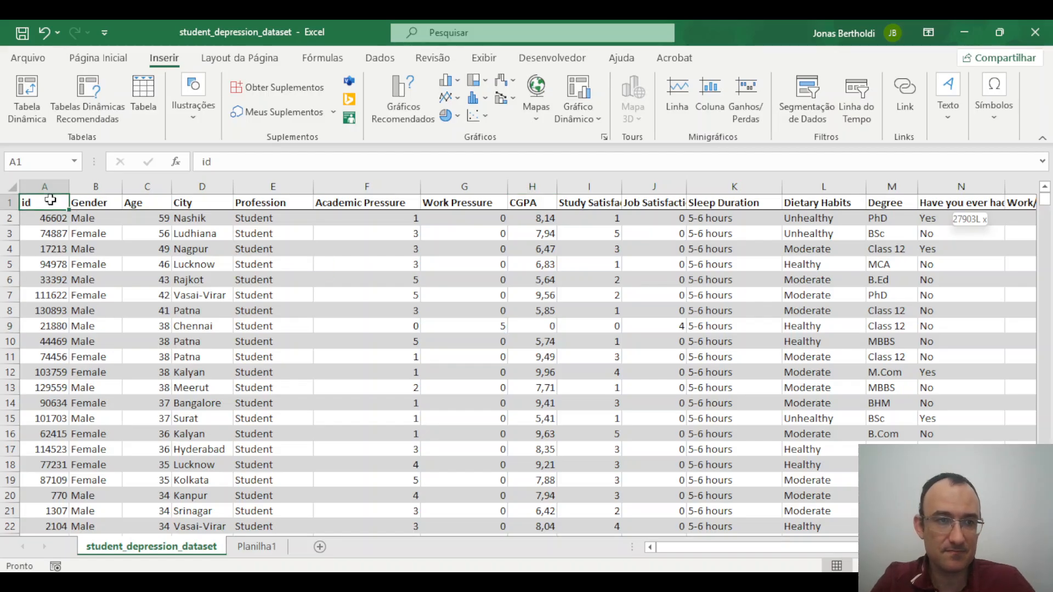
key(ctrl+shift+Right)
key(ctrl+shift+Down)
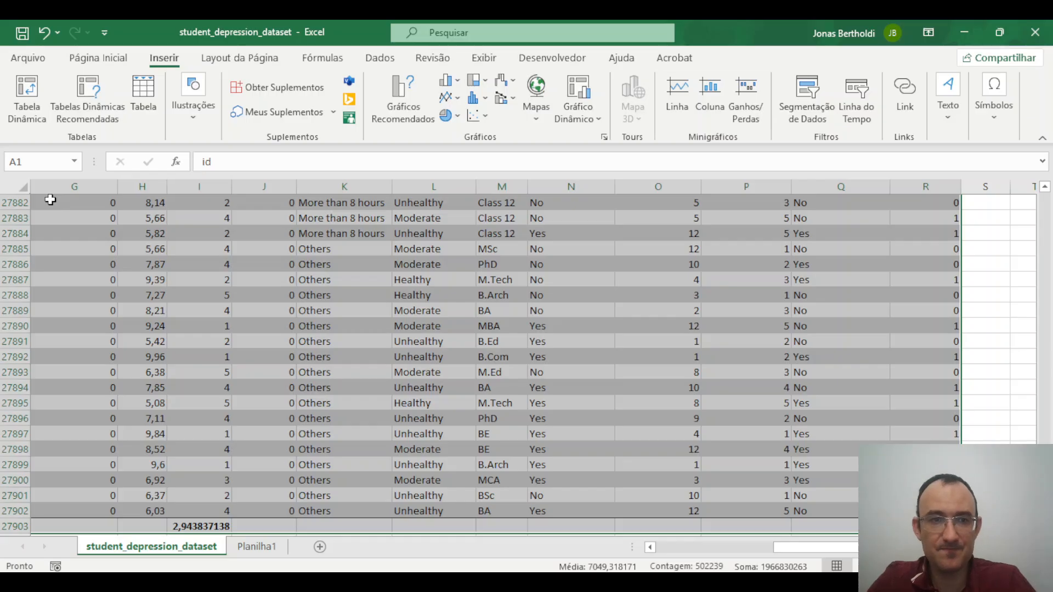
right_click(353, 241)
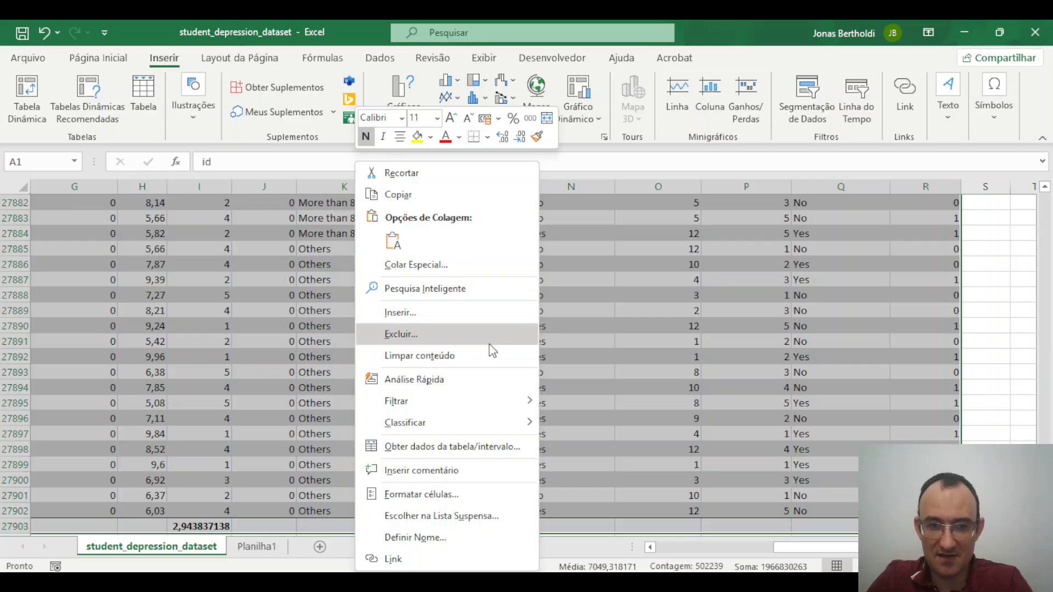
mouse_move(453, 409)
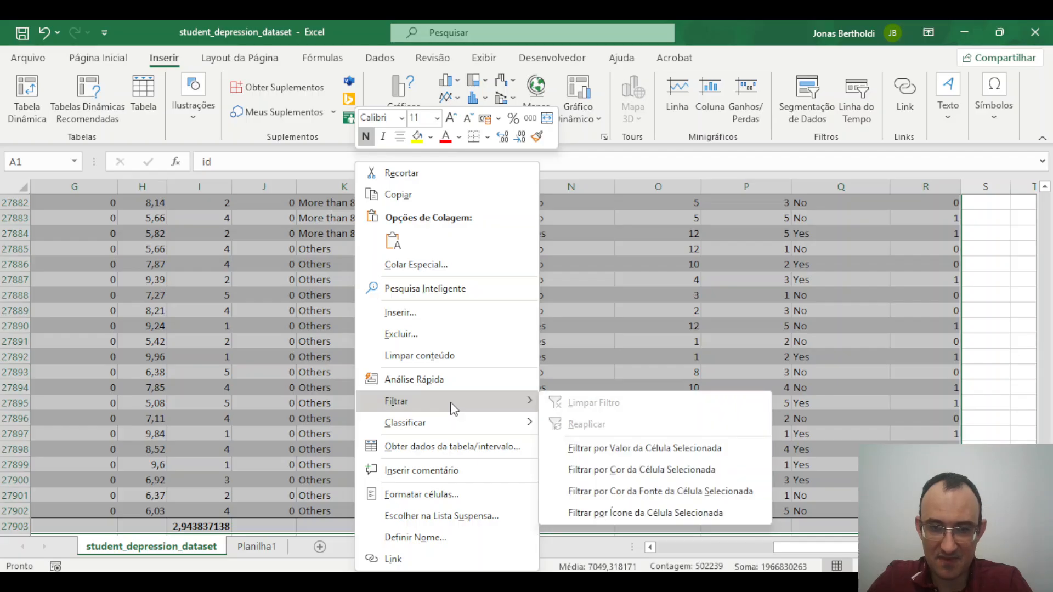
click(128, 60)
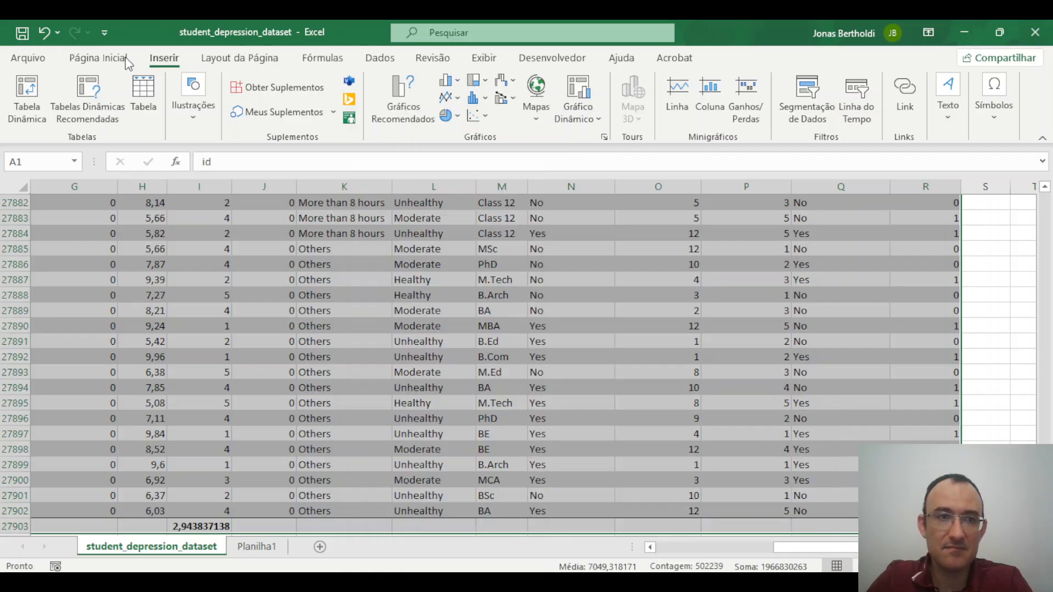
click(125, 58)
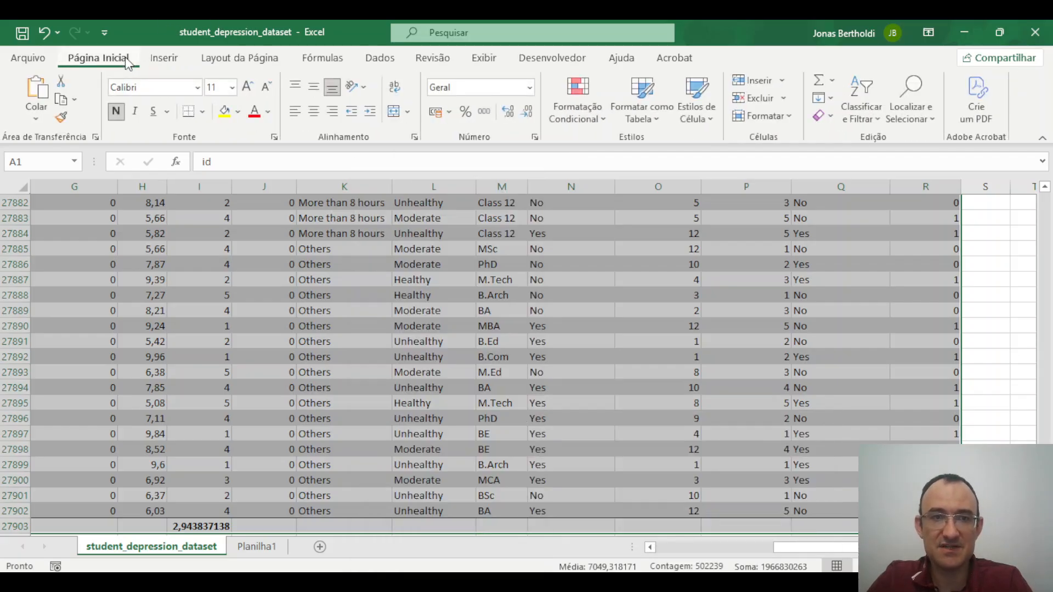
click(240, 114)
click(242, 283)
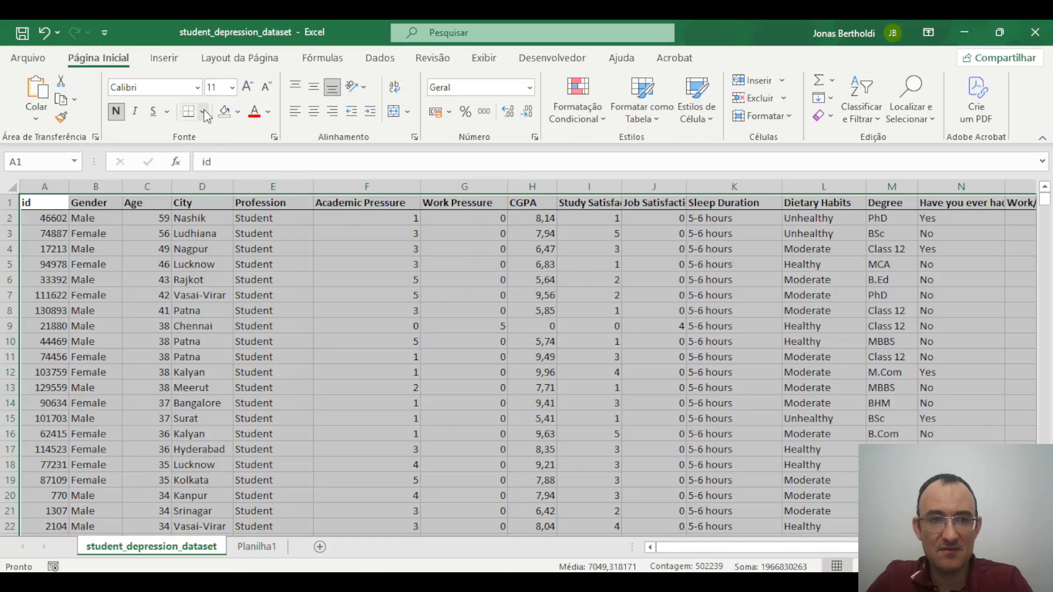
click(204, 112)
click(227, 248)
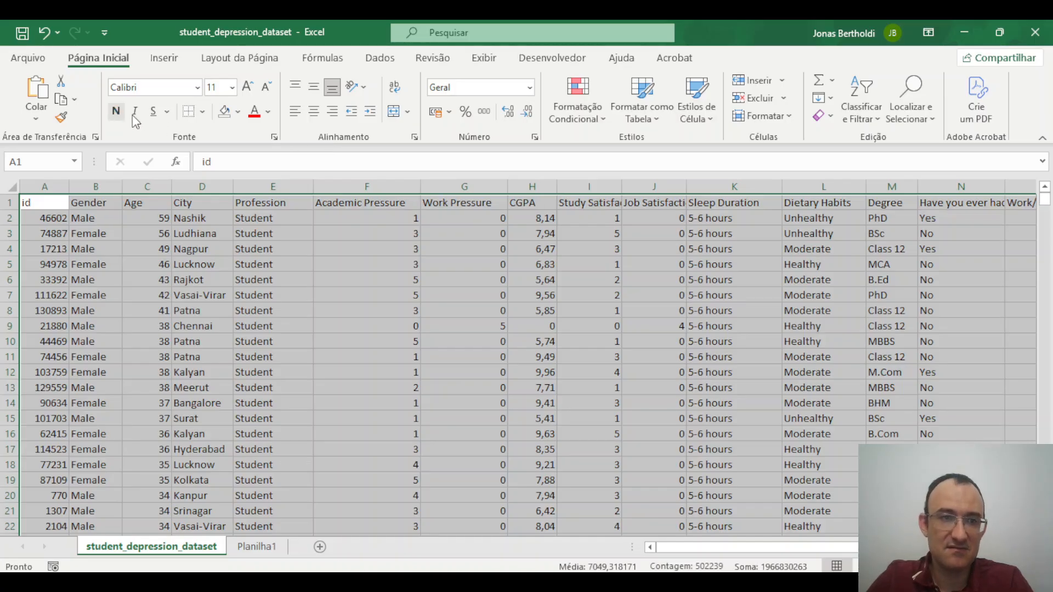
Select cell E6 in the Profession column and show the available options for clearing cells.
click(289, 277)
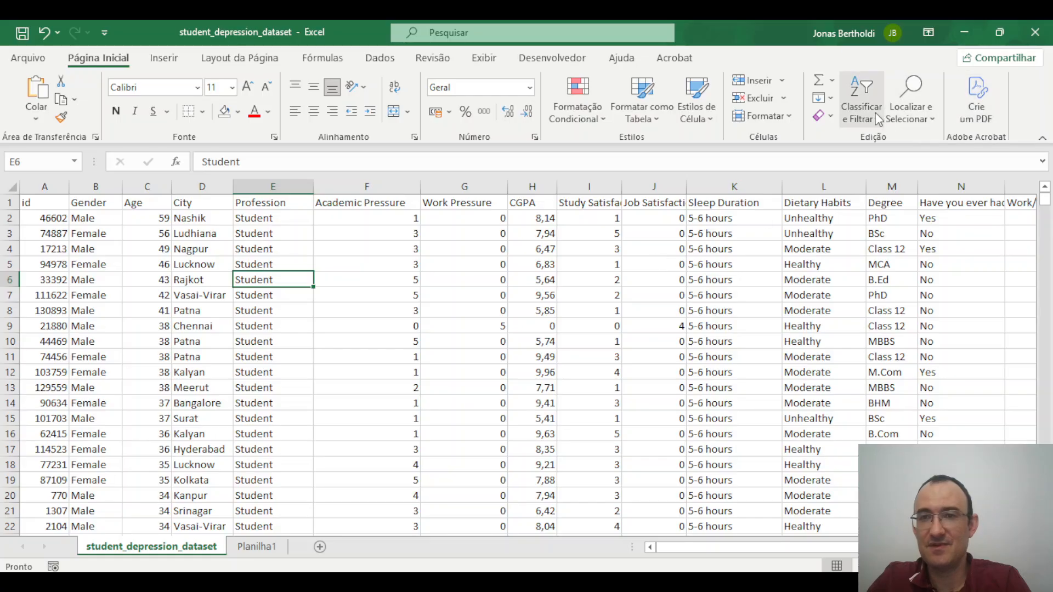
click(832, 117)
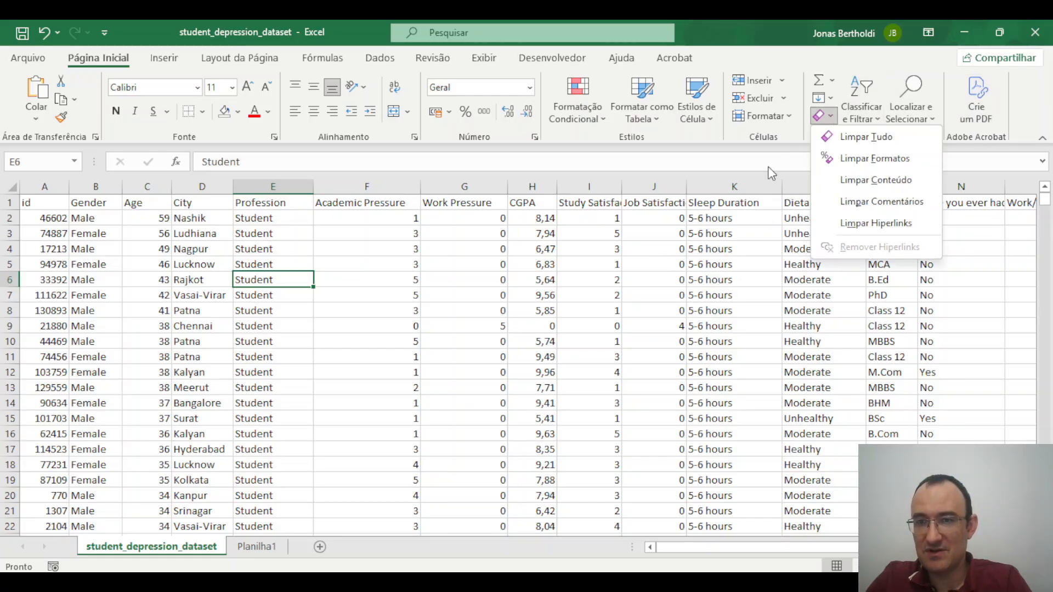